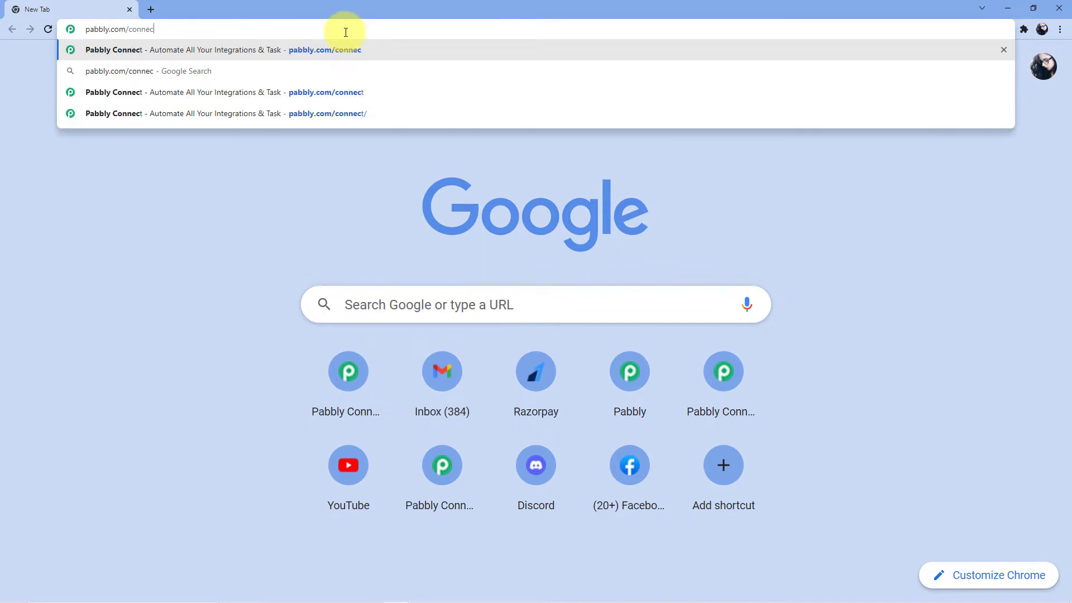
Load the Pabbly Connect website at pabbly.com/connect.
{"action": "key", "text": "Return"}
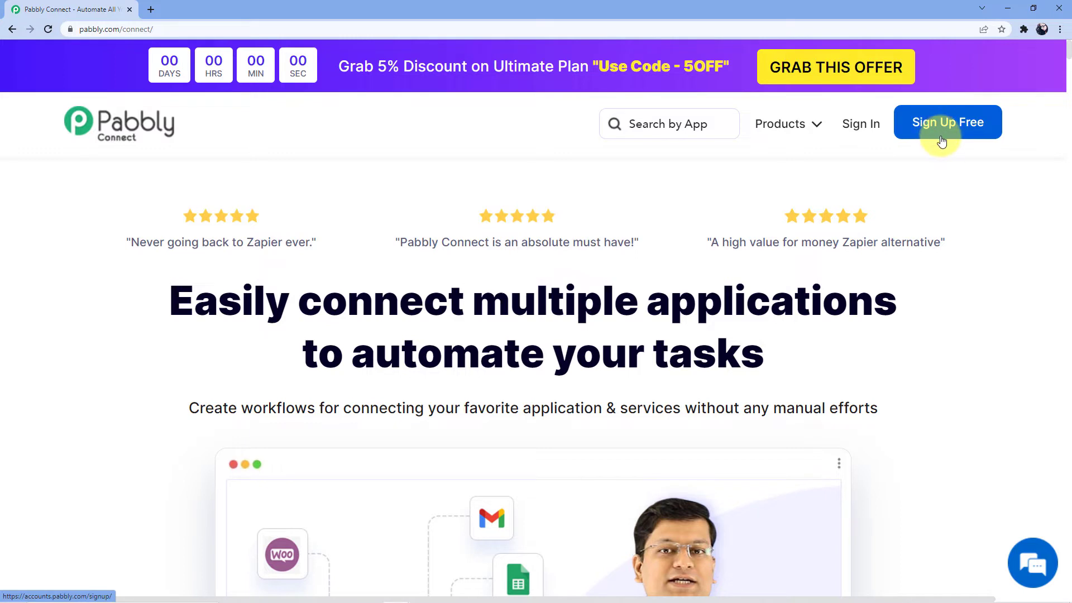
Sign in to the Pabbly account and open Pabbly Connect from the apps list.
{"action": "left_click", "coordinate": [862, 125]}
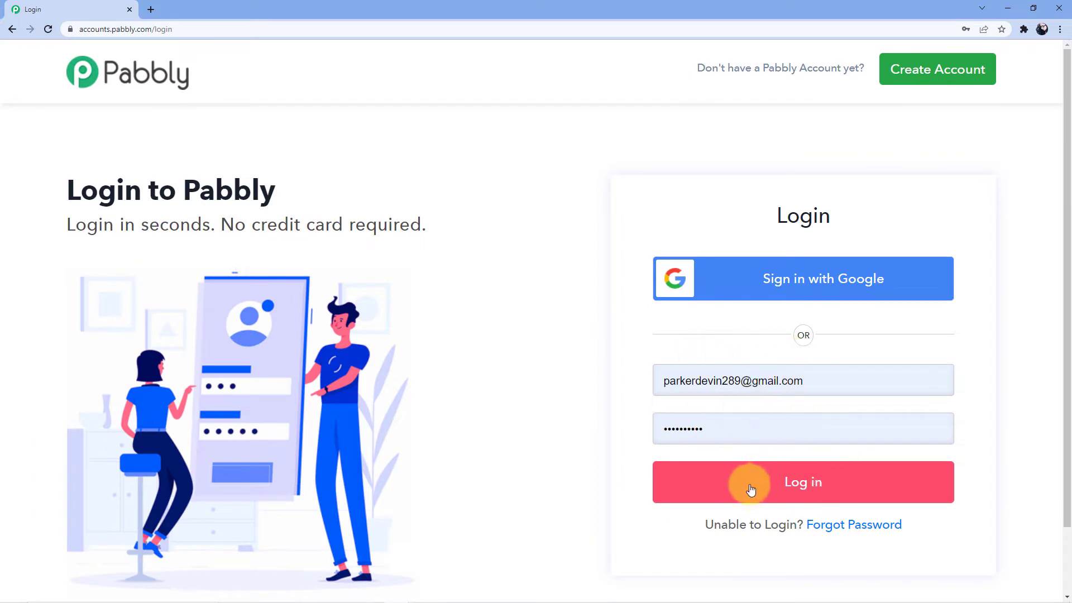
{"action": "left_click", "coordinate": [748, 487]}
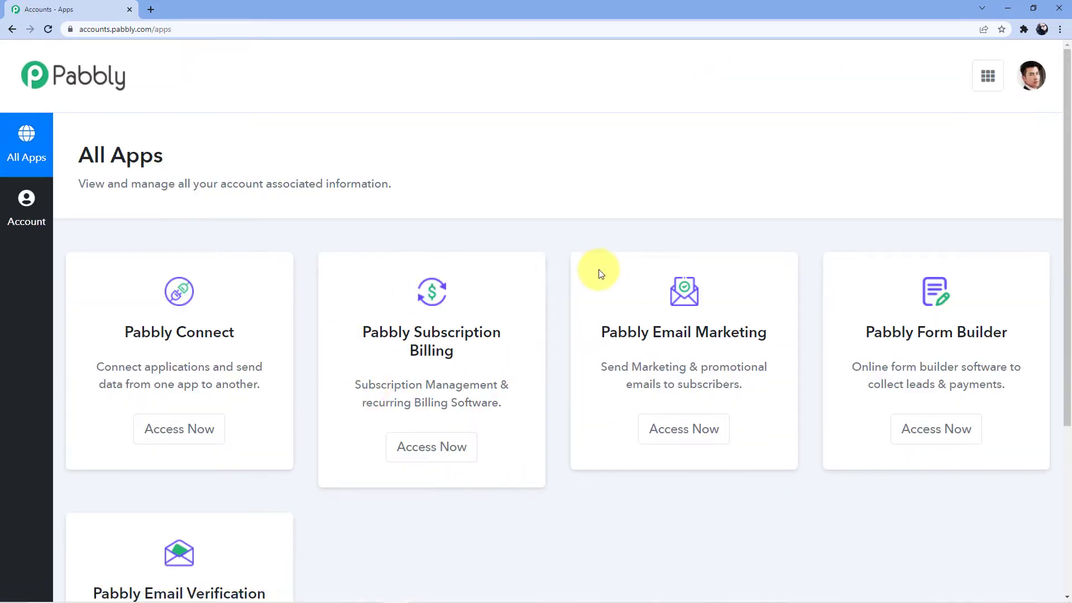
{"action": "scroll", "coordinate": [319, 276], "scroll_direction": "down", "scroll_amount": 2}
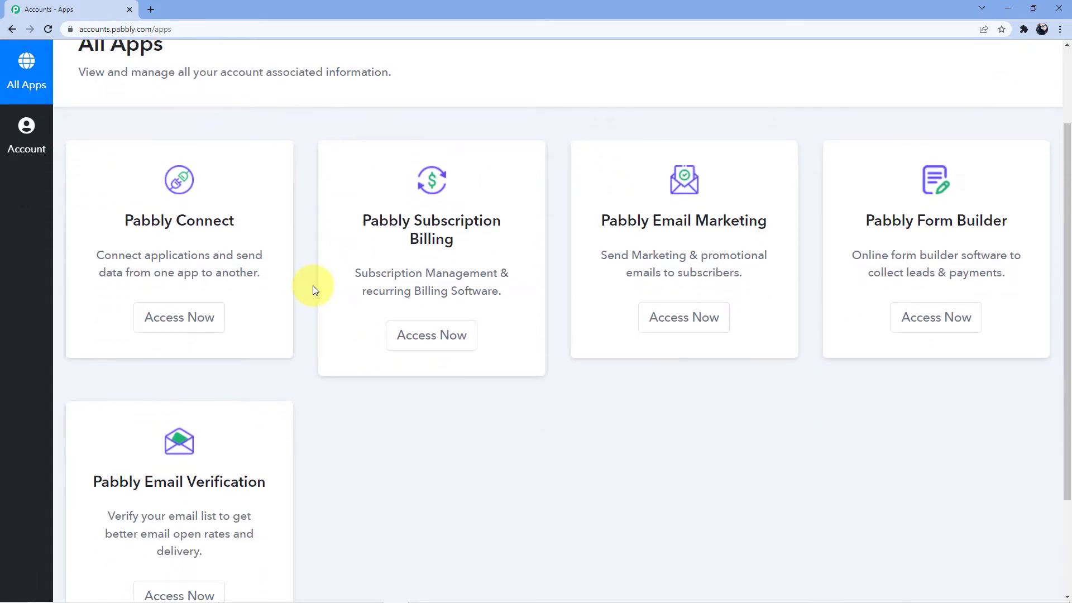
{"action": "left_click", "coordinate": [159, 321]}
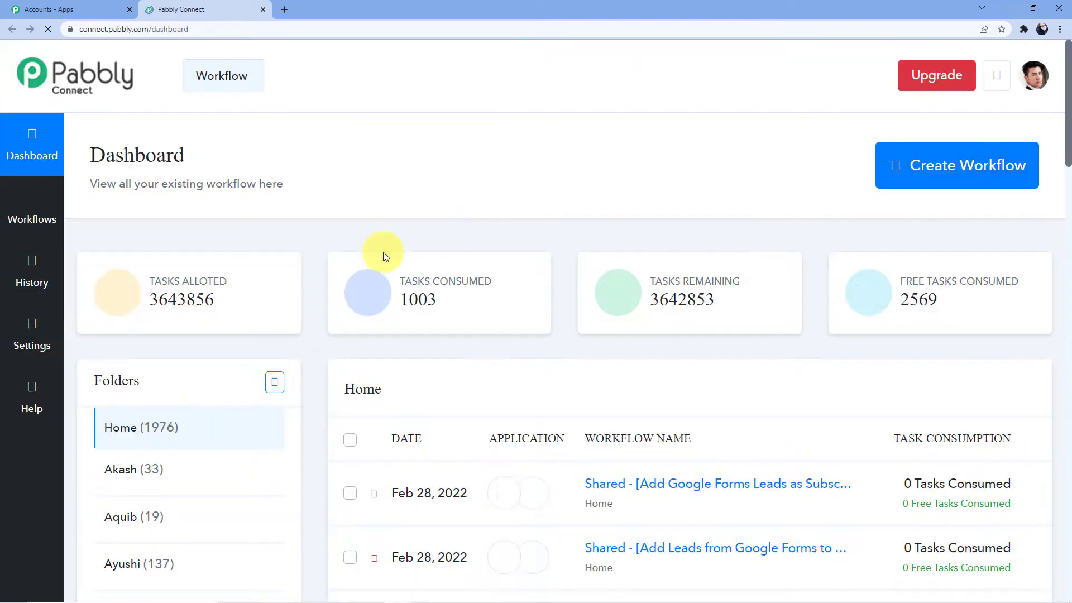
Look over the dashboard's workflow list and start creating a new workflow.
{"action": "scroll", "coordinate": [604, 279], "scroll_direction": "down", "scroll_amount": 20}
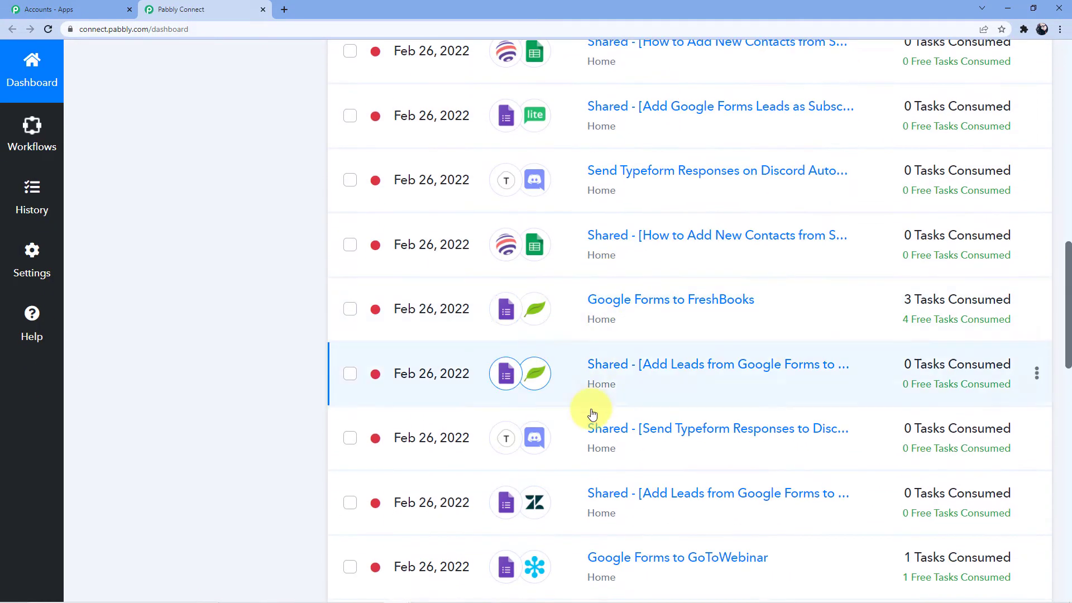
{"action": "scroll", "coordinate": [595, 391], "scroll_direction": "down", "scroll_amount": 5}
{"action": "scroll", "coordinate": [592, 401], "scroll_direction": "up", "scroll_amount": 11}
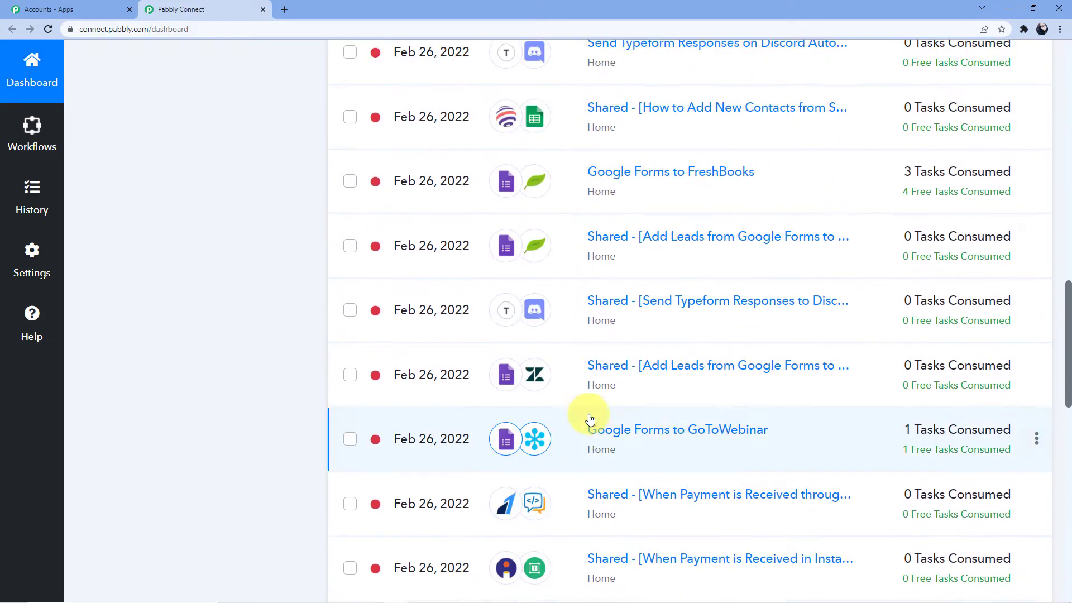
{"action": "scroll", "coordinate": [590, 419], "scroll_direction": "up", "scroll_amount": 15}
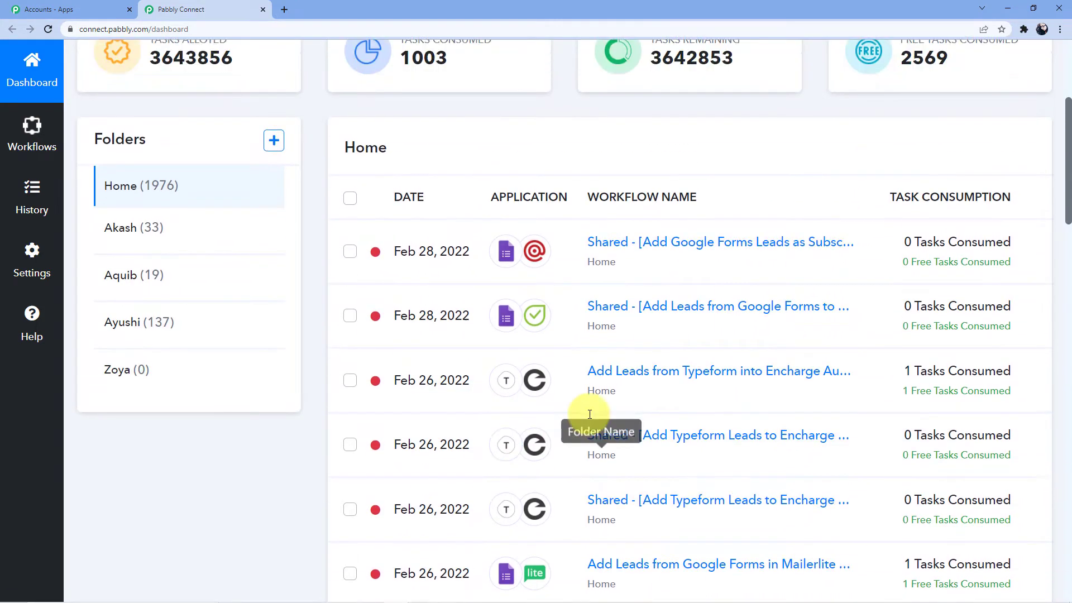
{"action": "scroll", "coordinate": [590, 419], "scroll_direction": "up", "scroll_amount": 2}
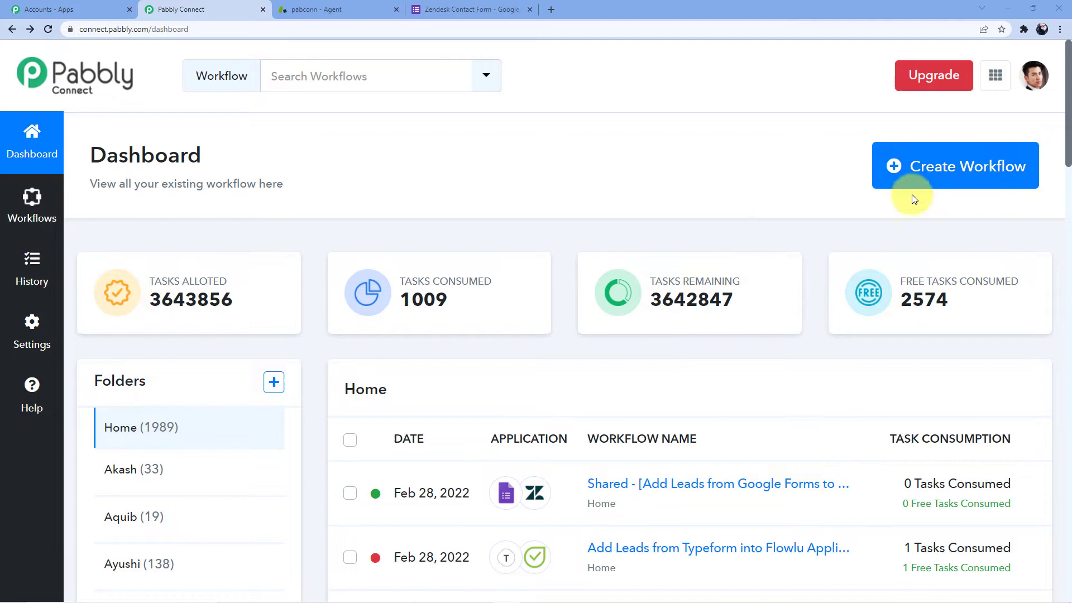
{"action": "left_click", "coordinate": [904, 180]}
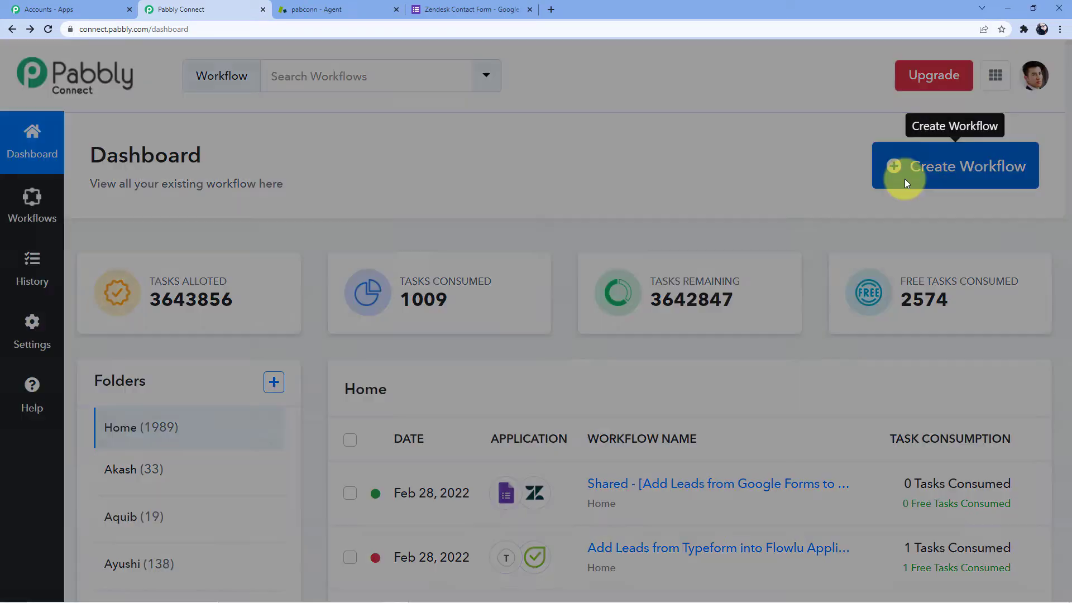
Create the workflow with the name 'Google Forms to Zendesk'.
{"action": "left_click", "coordinate": [494, 332]}
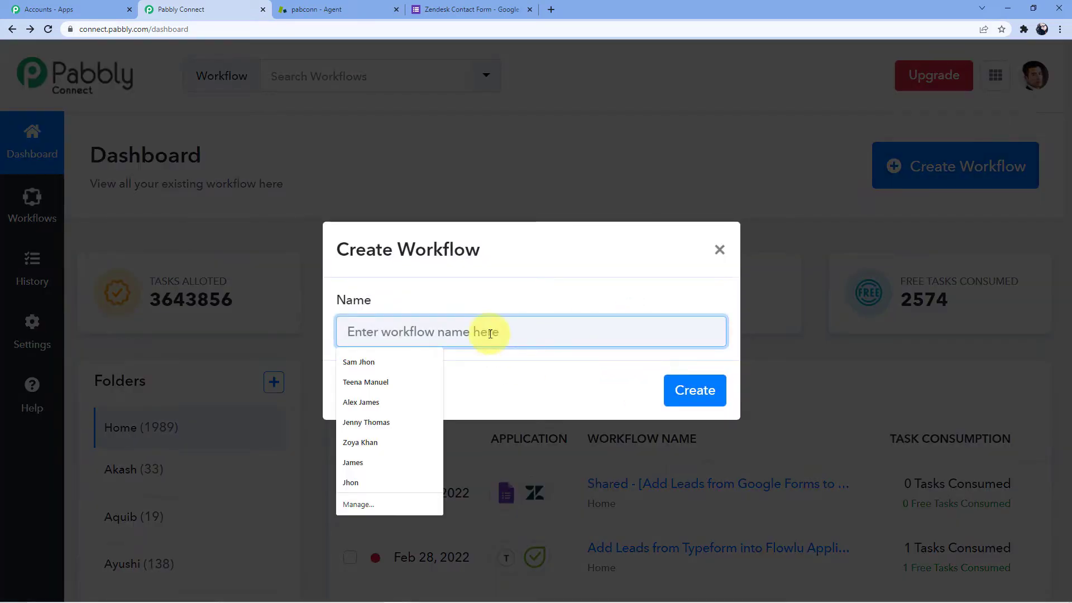
{"action": "type", "text": "Google "}
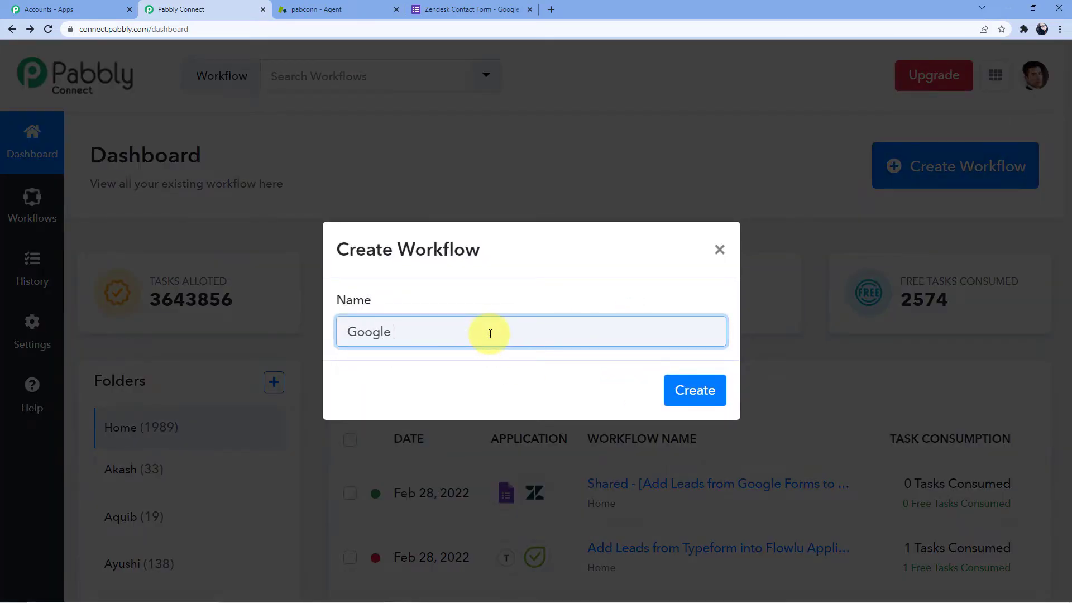
{"action": "type", "text": "Forms to Zendesk"}
{"action": "left_click", "coordinate": [694, 394]}
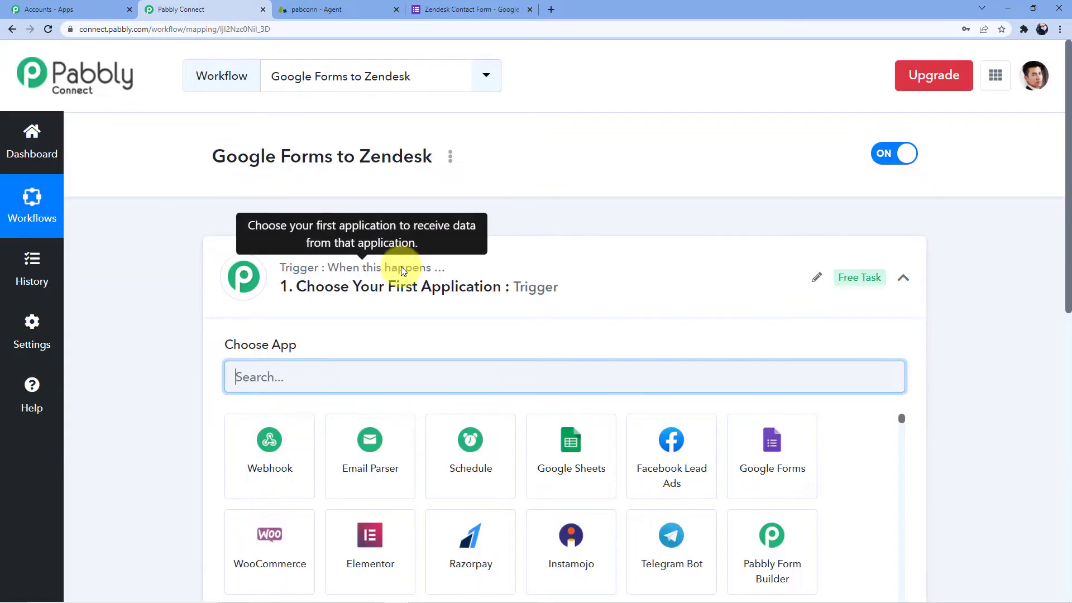
Search the trigger apps for 'Google' and choose Google Forms.
{"action": "scroll", "coordinate": [292, 330], "scroll_direction": "down", "scroll_amount": 10}
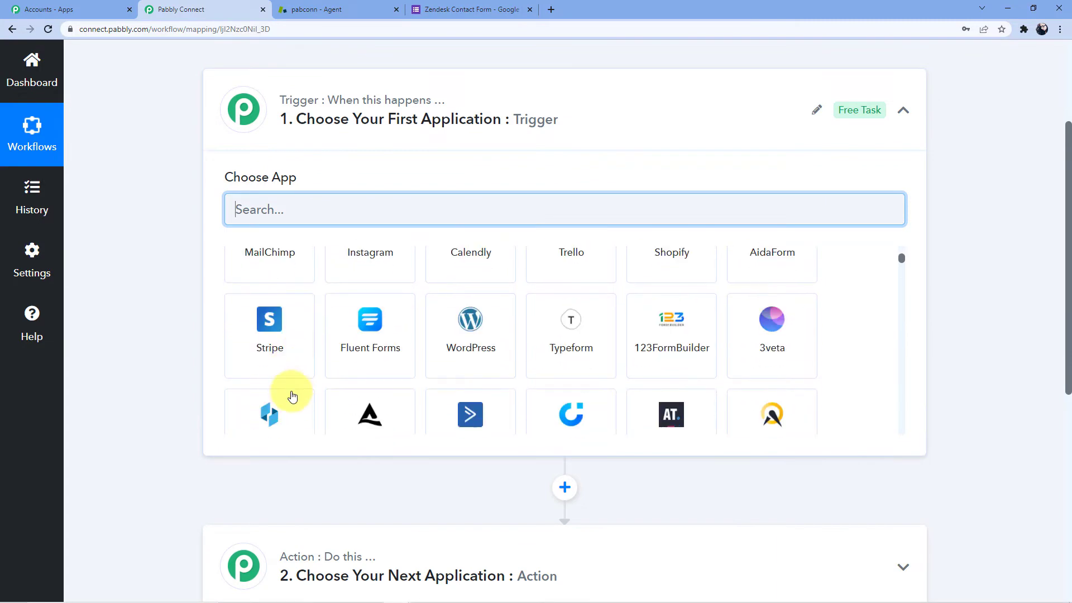
{"action": "scroll", "coordinate": [239, 479], "scroll_direction": "down", "scroll_amount": 3}
{"action": "scroll", "coordinate": [221, 419], "scroll_direction": "up", "scroll_amount": 7}
{"action": "scroll", "coordinate": [225, 423], "scroll_direction": "down", "scroll_amount": 1}
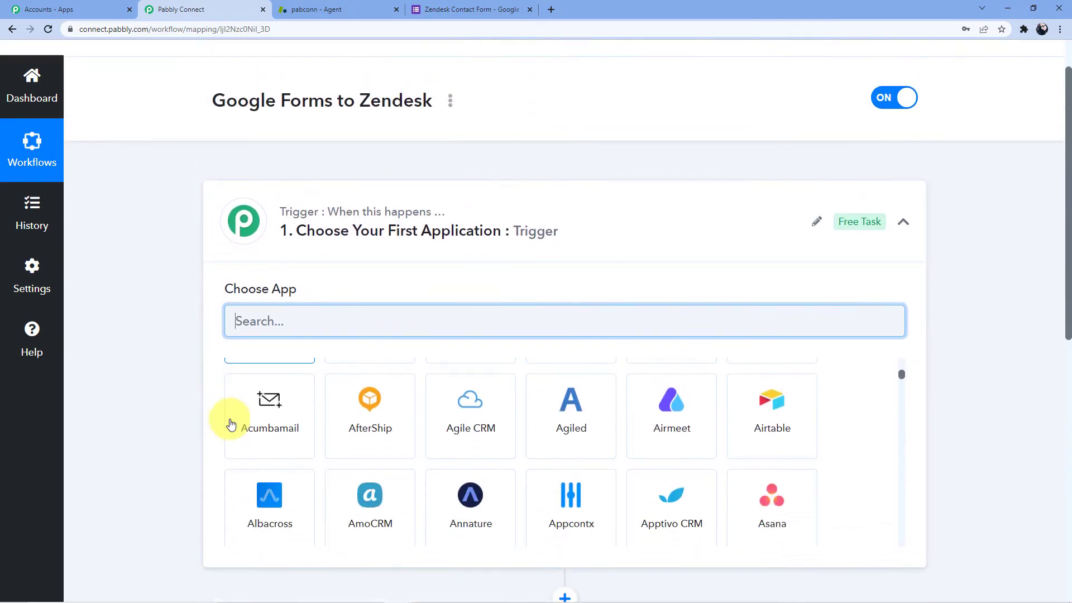
{"action": "scroll", "coordinate": [146, 243], "scroll_direction": "down", "scroll_amount": 1}
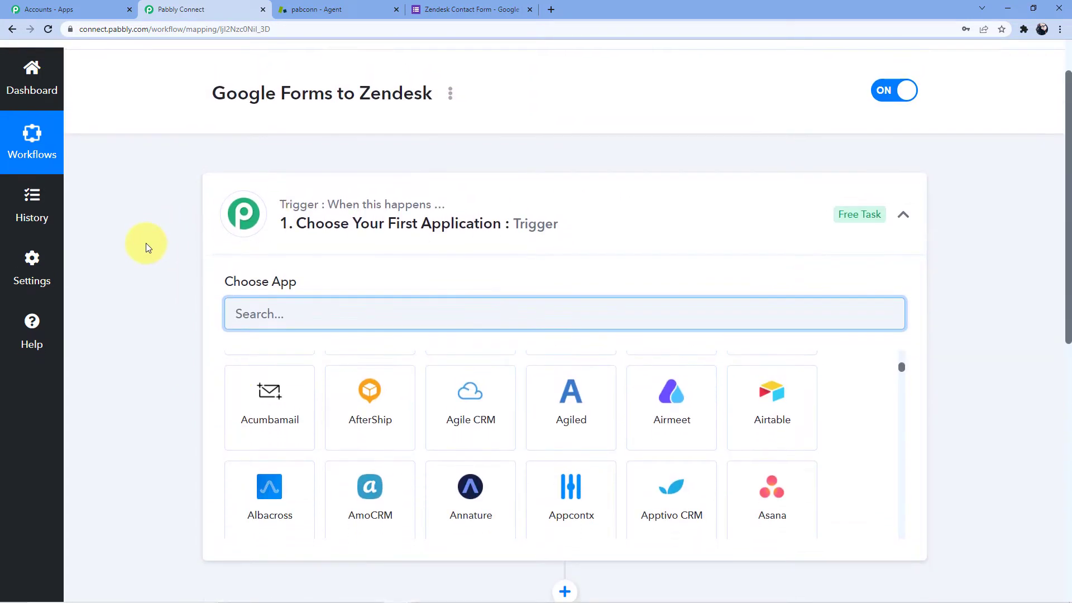
{"action": "scroll", "coordinate": [146, 243], "scroll_direction": "down", "scroll_amount": 5}
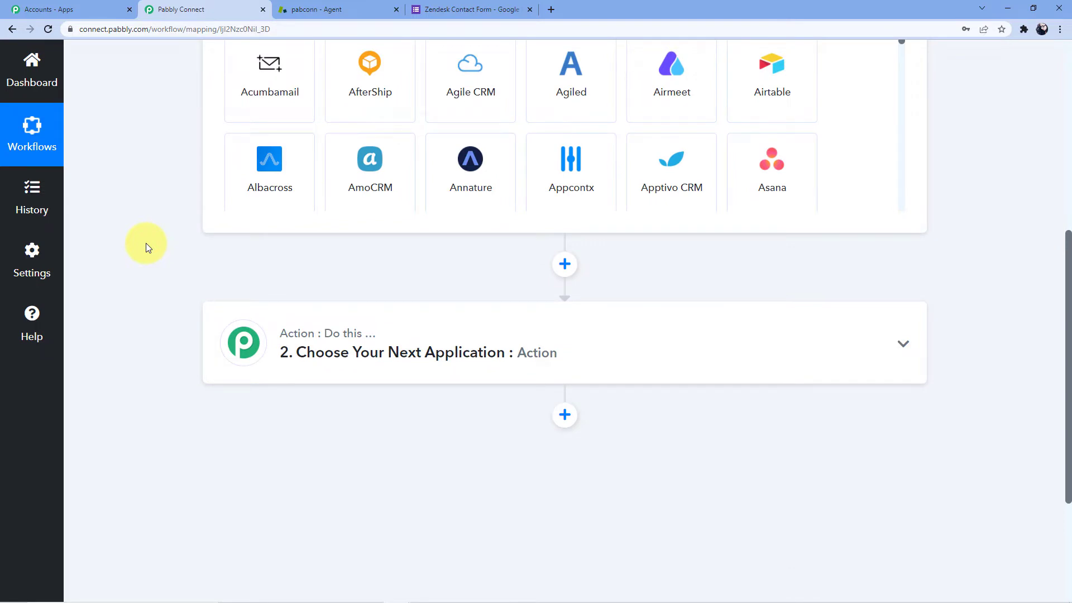
{"action": "scroll", "coordinate": [189, 362], "scroll_direction": "up", "scroll_amount": 4}
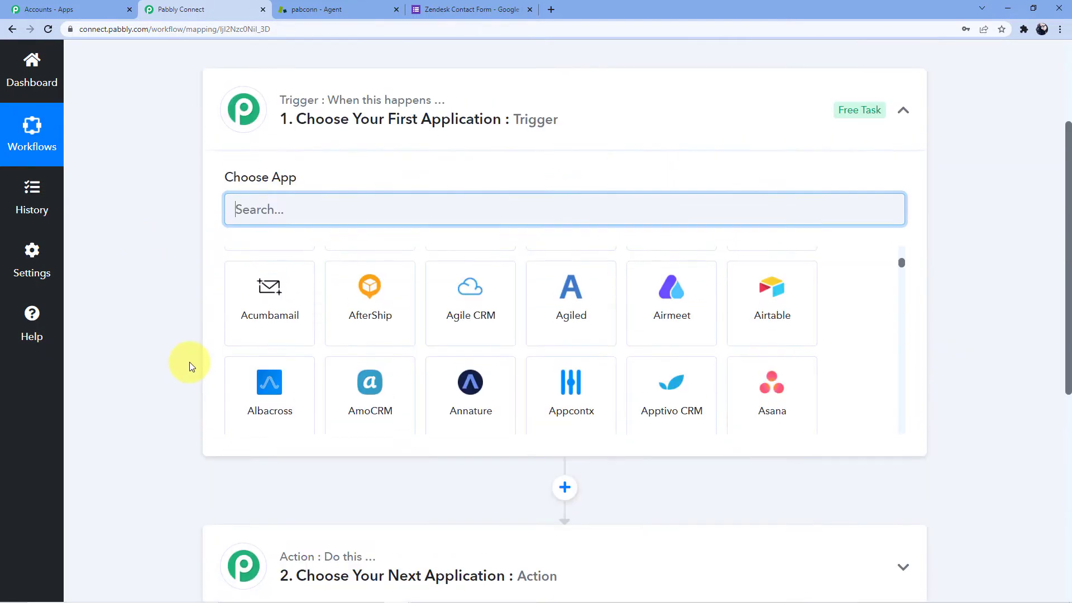
{"action": "left_click", "coordinate": [282, 211]}
{"action": "type", "text": "Google"}
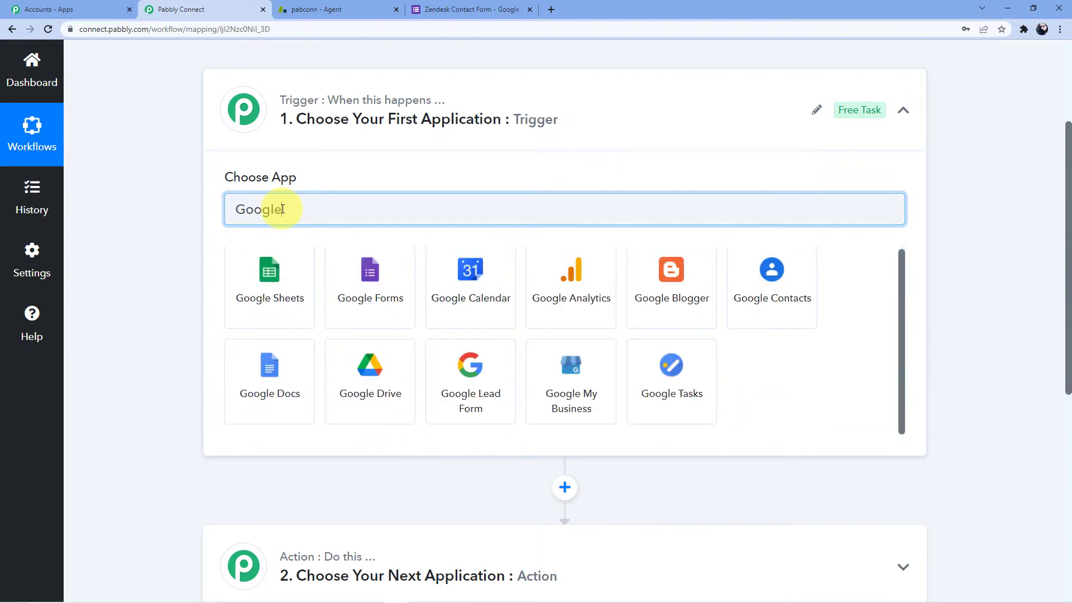
{"action": "left_click", "coordinate": [352, 270]}
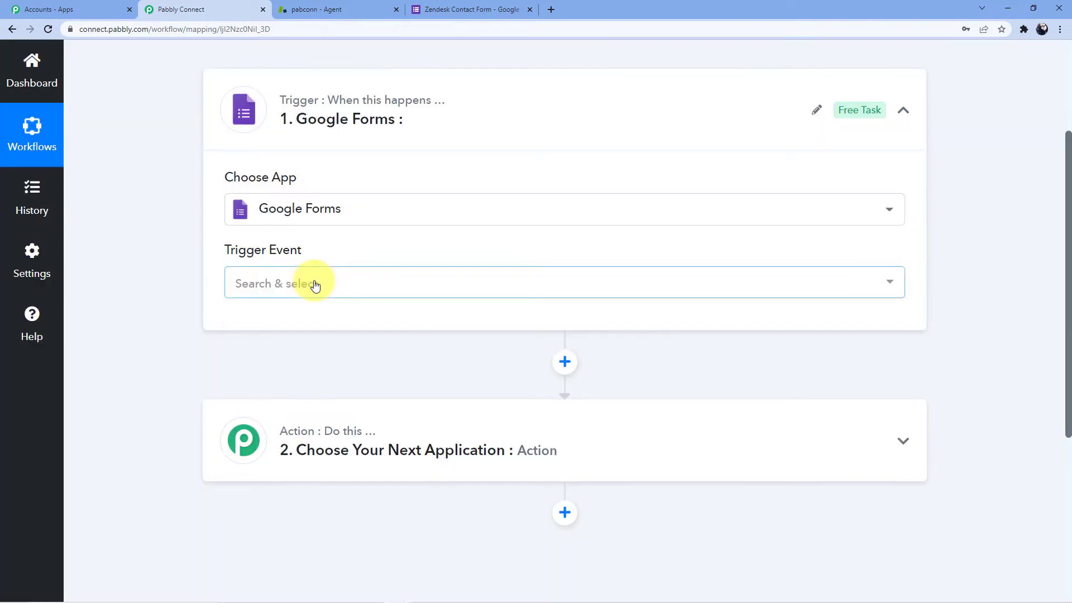
Set the Google Forms trigger event to New Response Received.
{"action": "left_click", "coordinate": [311, 283]}
{"action": "left_click", "coordinate": [316, 360]}
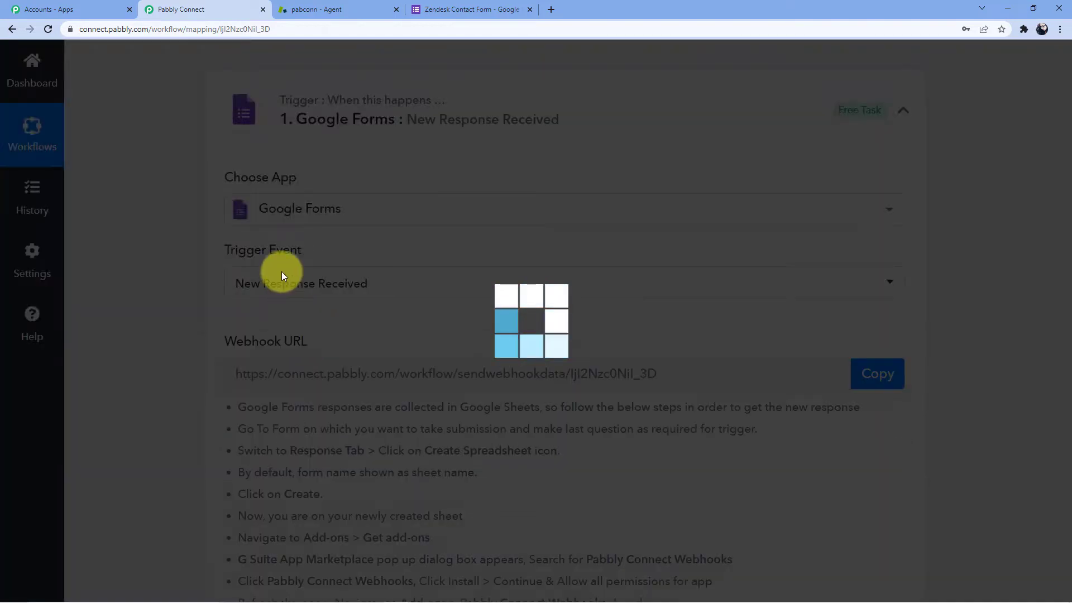
{"action": "scroll", "coordinate": [206, 262], "scroll_direction": "down", "scroll_amount": 4}
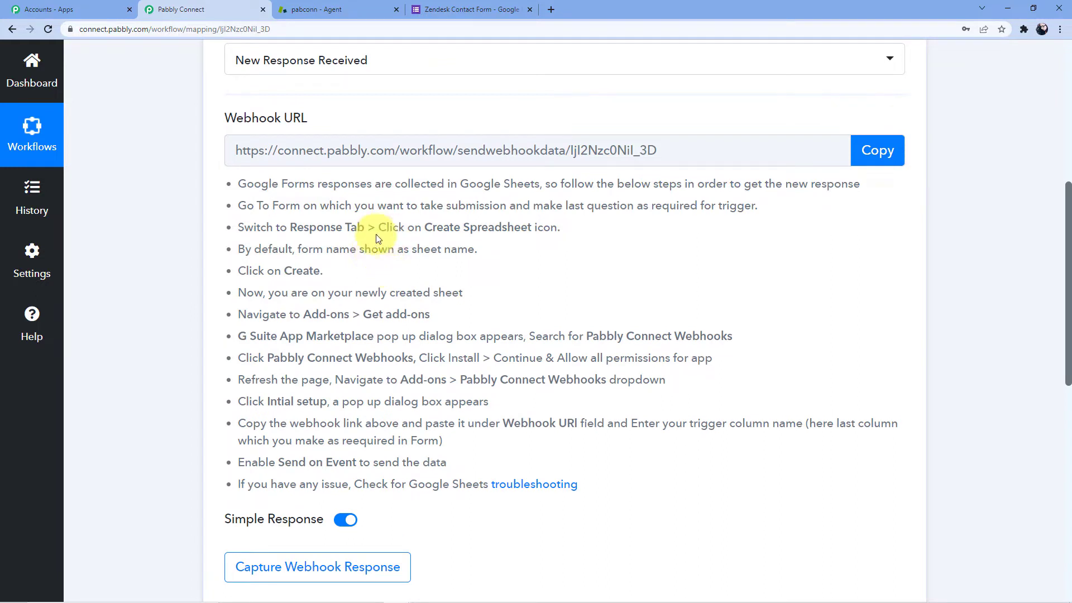
Copy the trigger's webhook URL and switch to the Zendesk Contact Form.
{"action": "left_click_drag", "start_coordinate": [236, 151], "coordinate": [671, 178]}
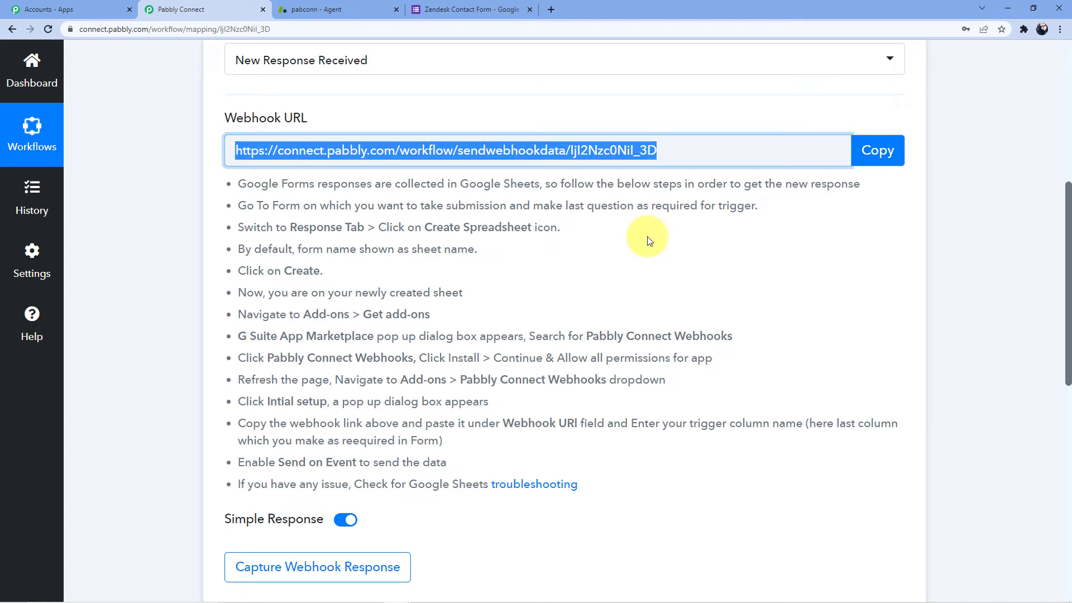
{"action": "left_click", "coordinate": [874, 151]}
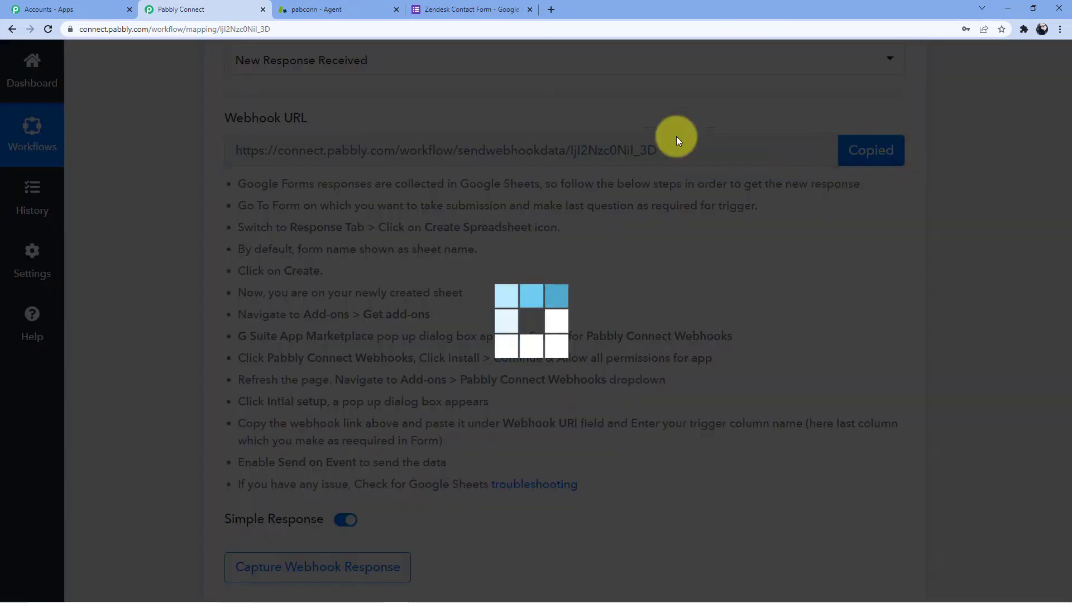
{"action": "left_click", "coordinate": [479, 9]}
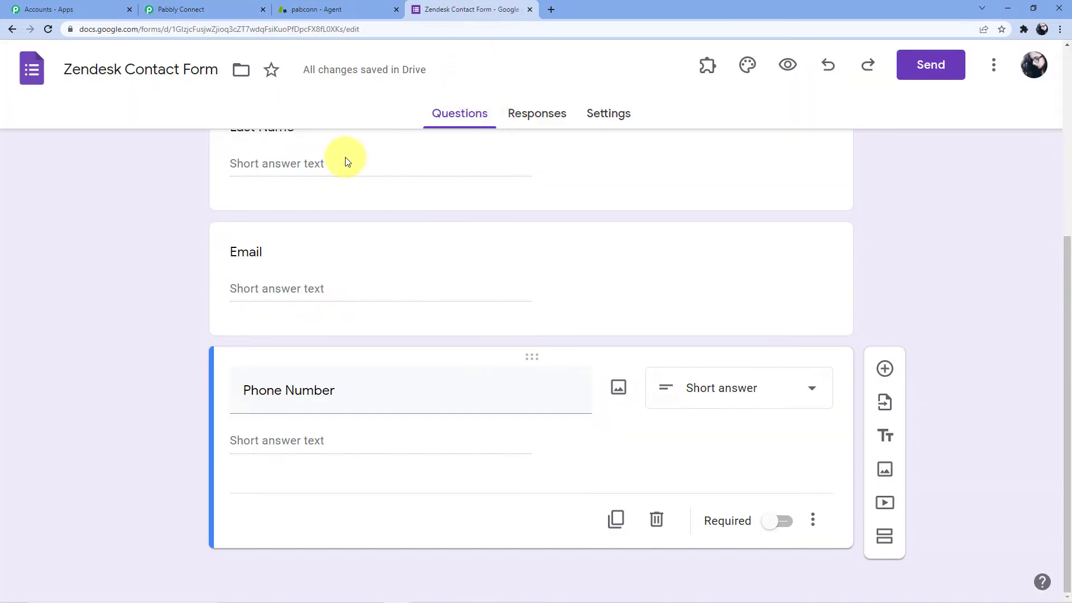
Send the form's responses to a new 'Zendesk Contact Form (Responses)' spreadsheet.
{"action": "scroll", "coordinate": [346, 162], "scroll_direction": "up", "scroll_amount": 5}
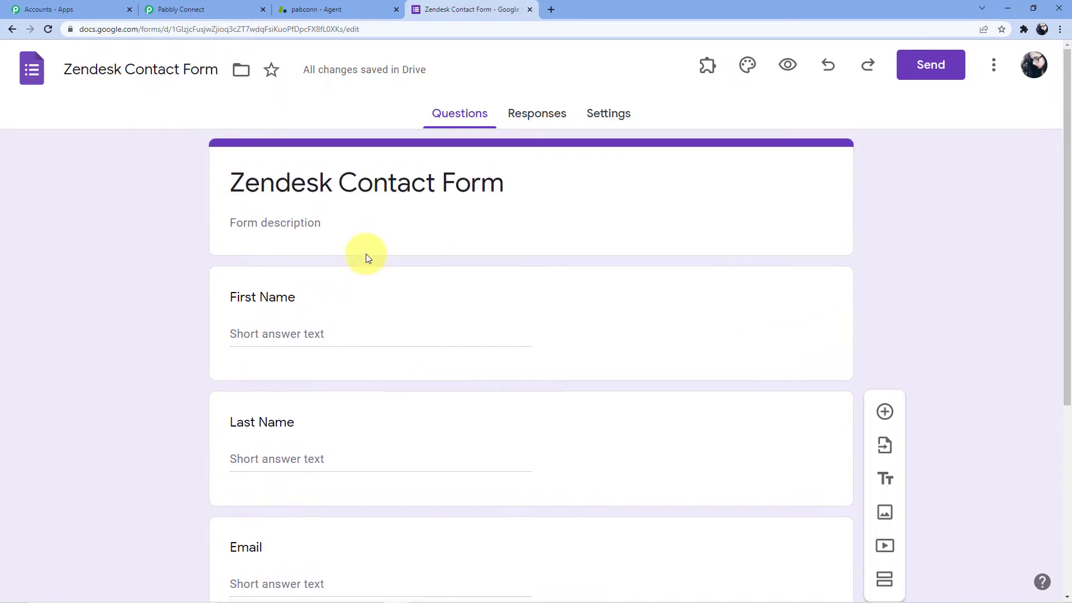
{"action": "scroll", "coordinate": [297, 273], "scroll_direction": "down", "scroll_amount": 5}
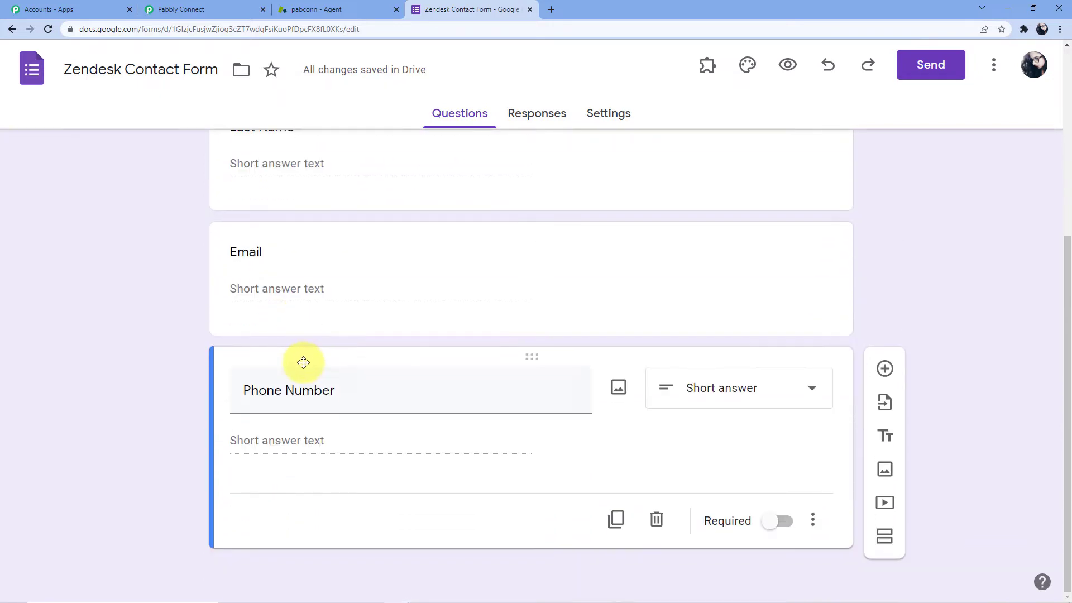
{"action": "scroll", "coordinate": [467, 256], "scroll_direction": "up", "scroll_amount": 5}
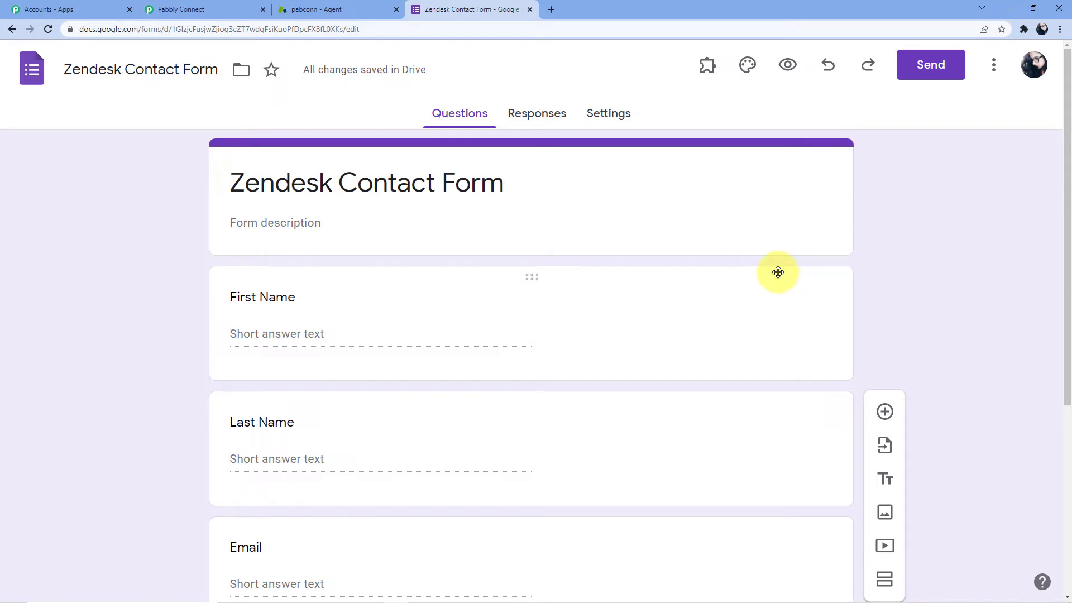
{"action": "left_click", "coordinate": [542, 112]}
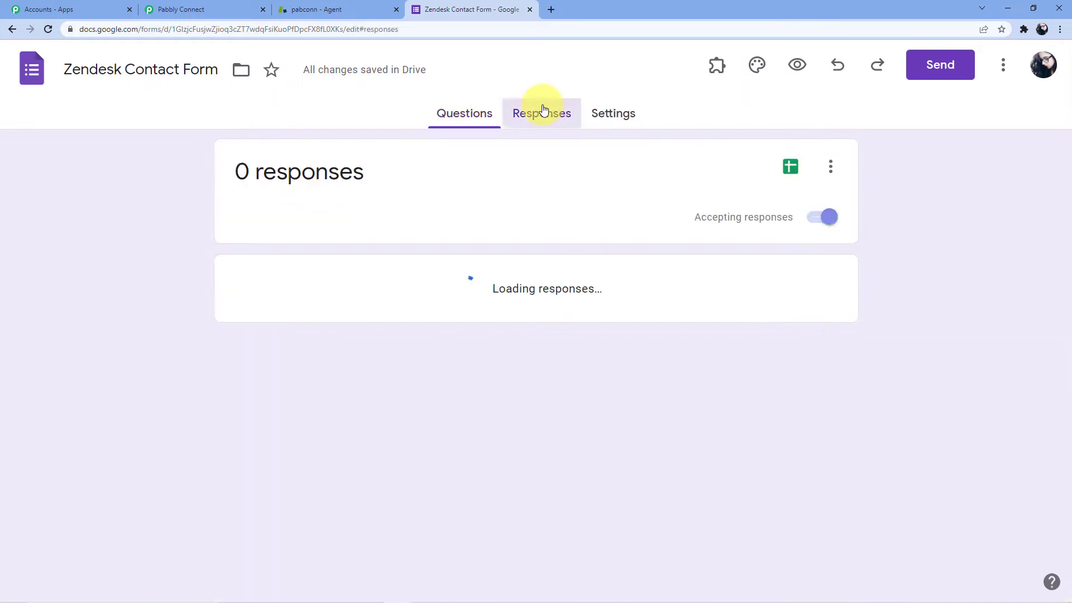
{"action": "left_click", "coordinate": [790, 166]}
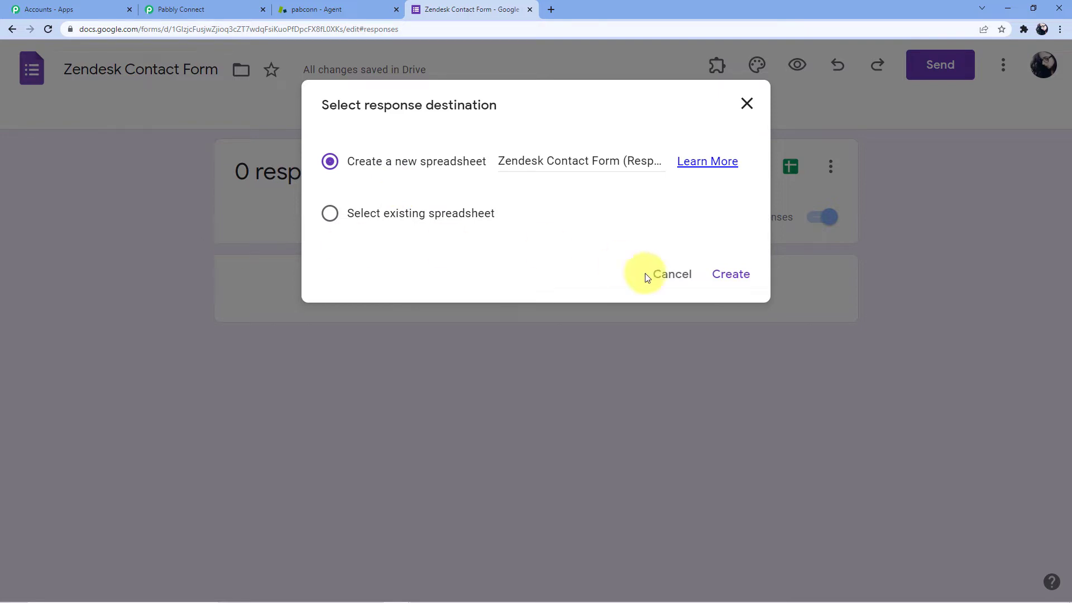
{"action": "left_click", "coordinate": [724, 279]}
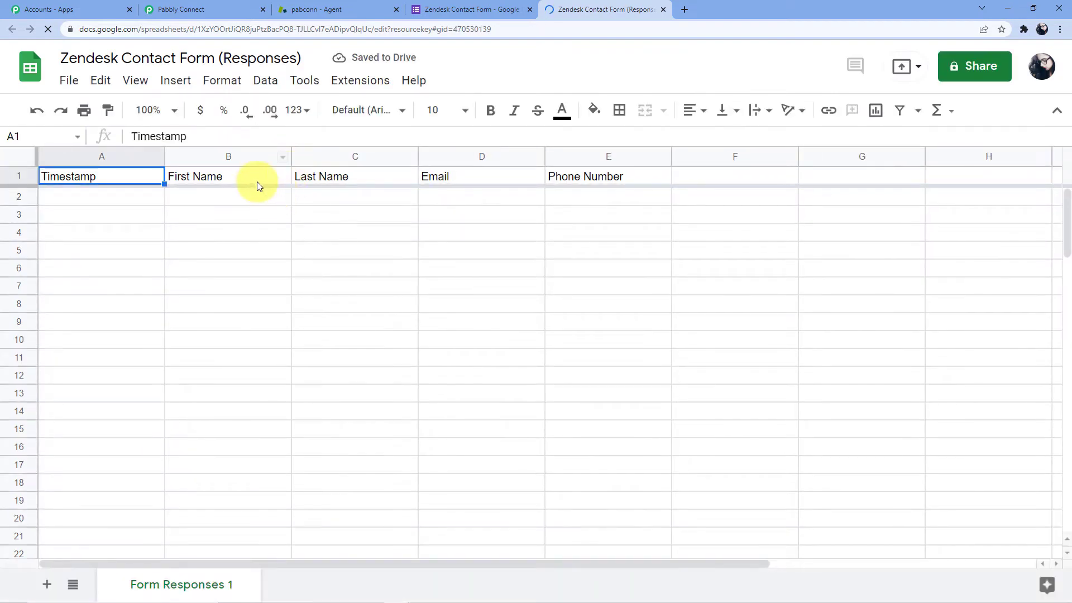
Check the response sheet's column headers from First Name through Phone Number.
{"action": "left_click", "coordinate": [257, 182]}
{"action": "left_click", "coordinate": [340, 182]}
{"action": "left_click", "coordinate": [494, 174]}
{"action": "left_click", "coordinate": [585, 175]}
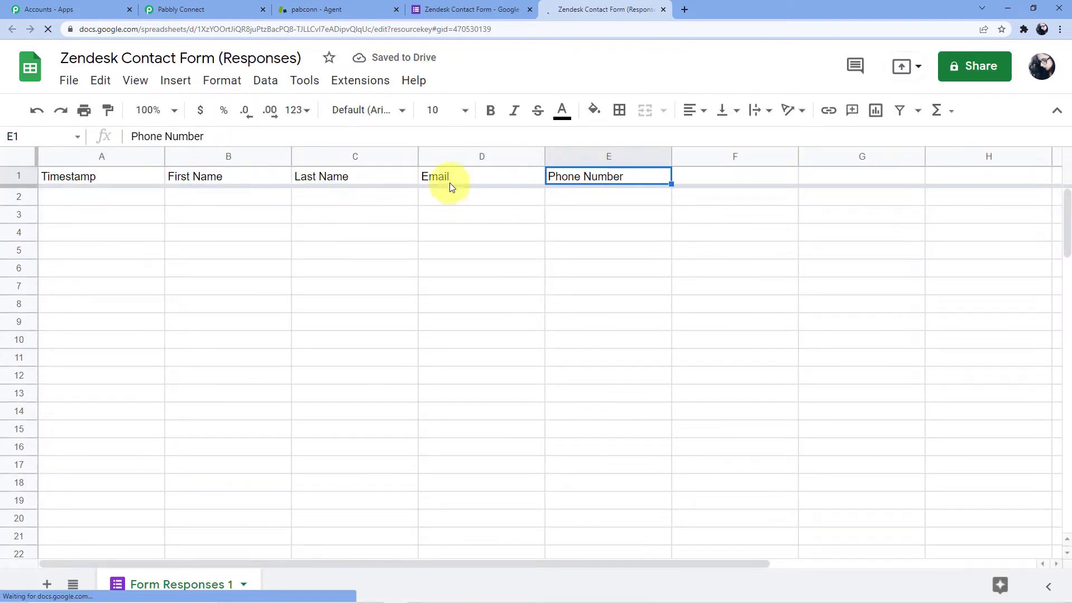
{"action": "left_click", "coordinate": [450, 180]}
{"action": "left_click", "coordinate": [335, 178]}
{"action": "left_click", "coordinate": [234, 179]}
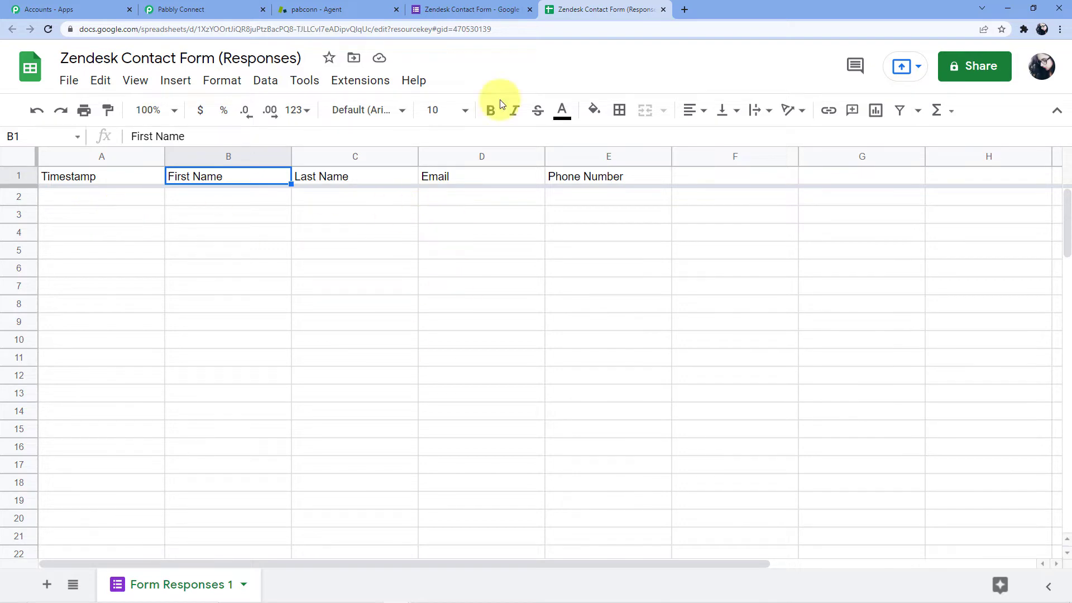
Go through the Forms and Zendesk customers tabs back to the waiting Pabbly Connect workflow.
{"action": "left_click", "coordinate": [492, 7]}
{"action": "left_click", "coordinate": [363, 6]}
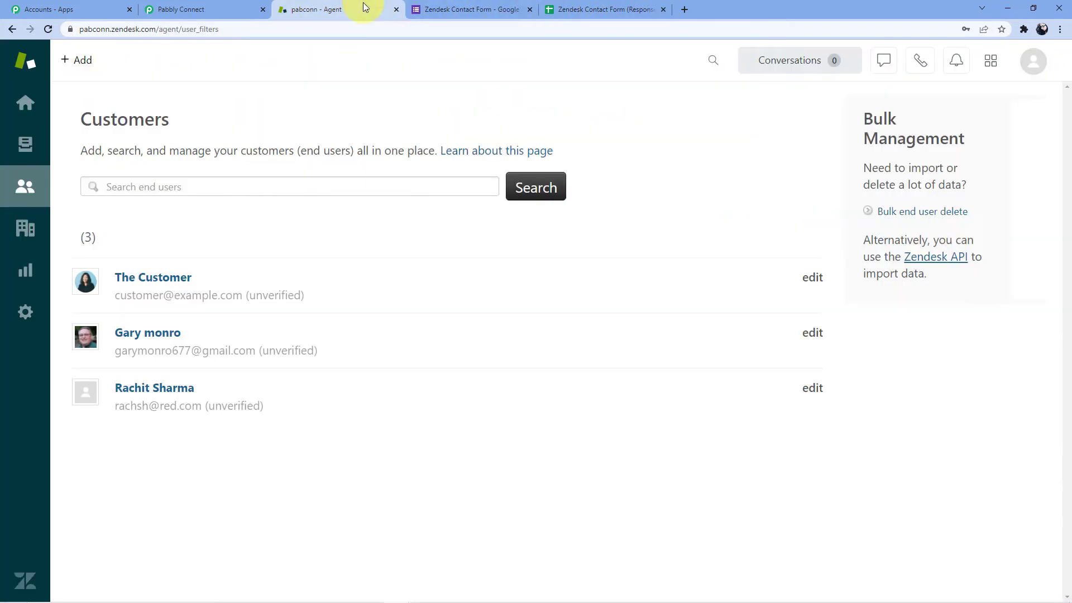
{"action": "left_click", "coordinate": [613, 6]}
{"action": "left_click", "coordinate": [184, 9]}
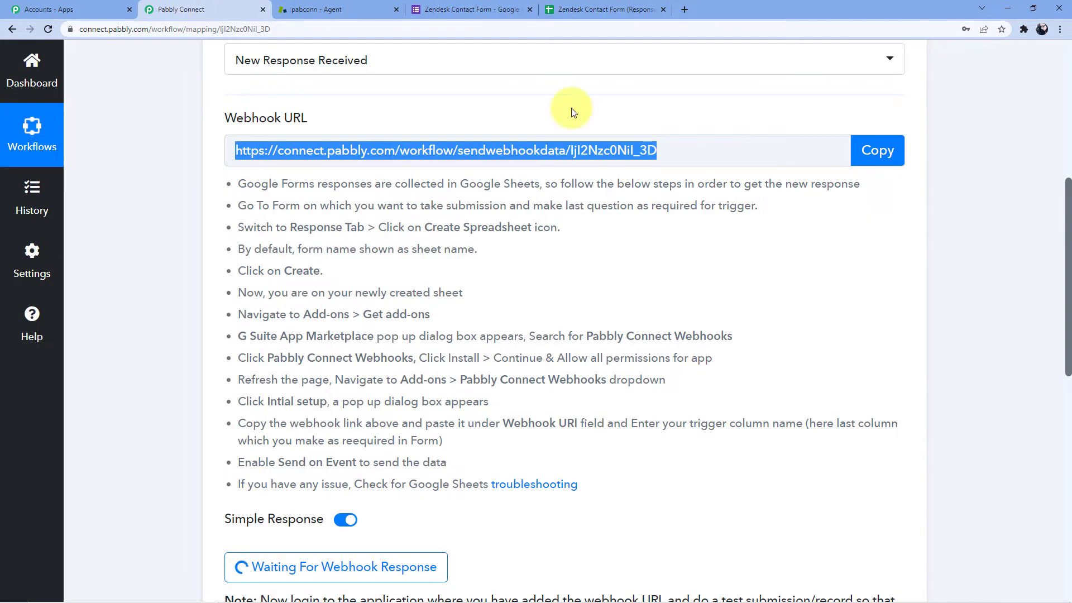
{"action": "scroll", "coordinate": [408, 272], "scroll_direction": "down", "scroll_amount": 4}
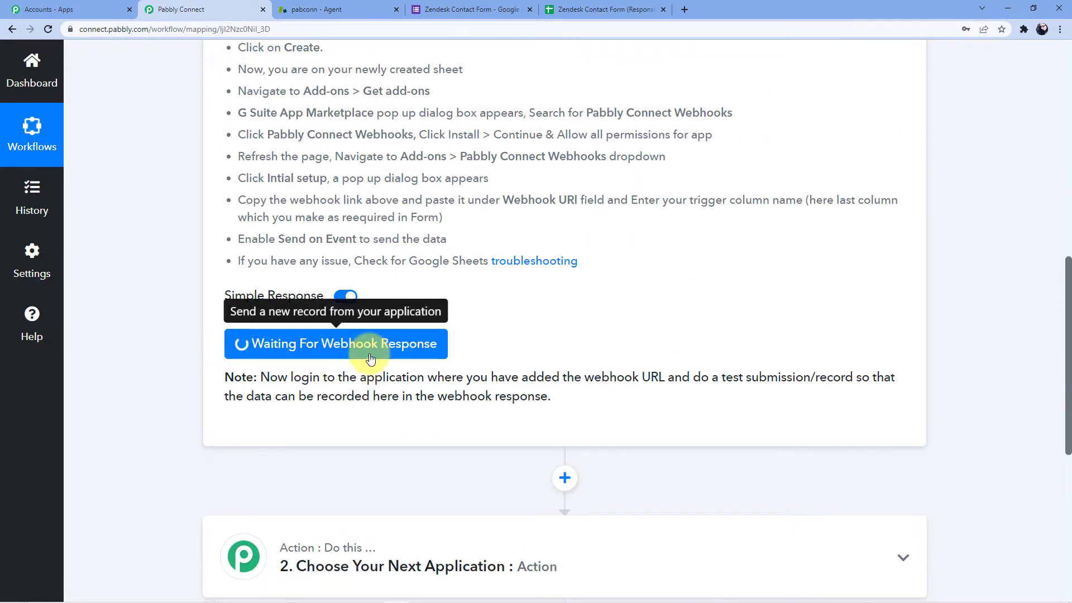
{"action": "scroll", "coordinate": [447, 159], "scroll_direction": "up", "scroll_amount": 2}
Preview the form and enter a test first name and last name.
{"action": "left_click", "coordinate": [472, 9]}
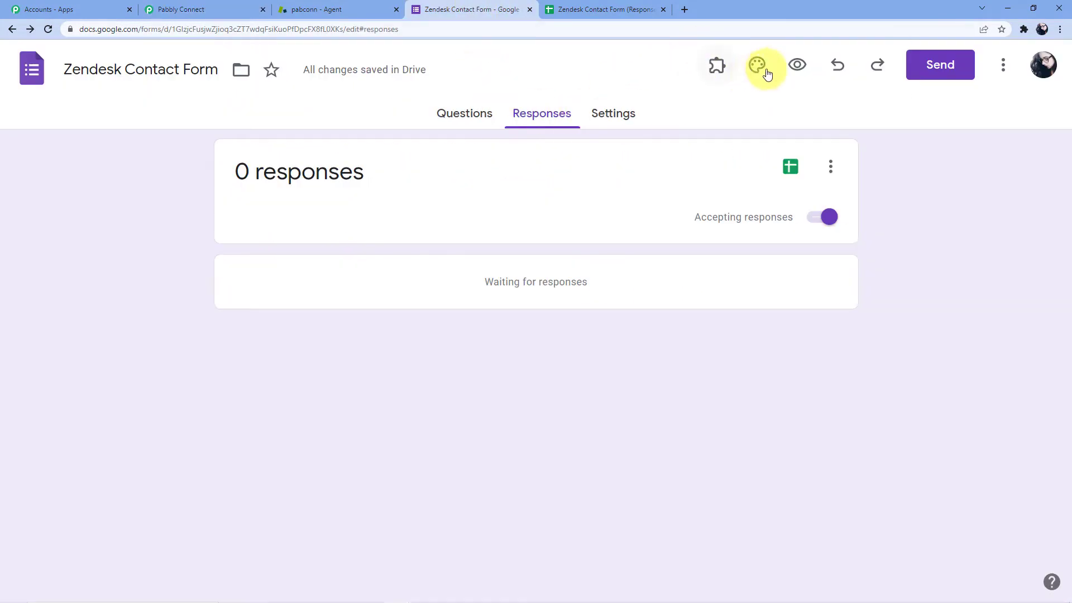
{"action": "left_click", "coordinate": [796, 65]}
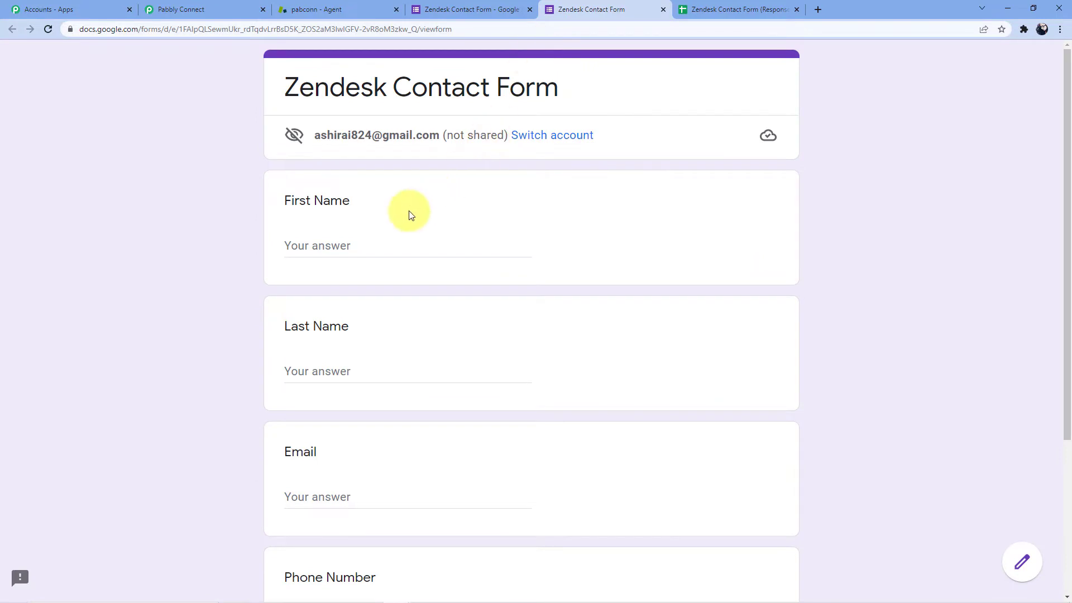
{"action": "left_click", "coordinate": [330, 241]}
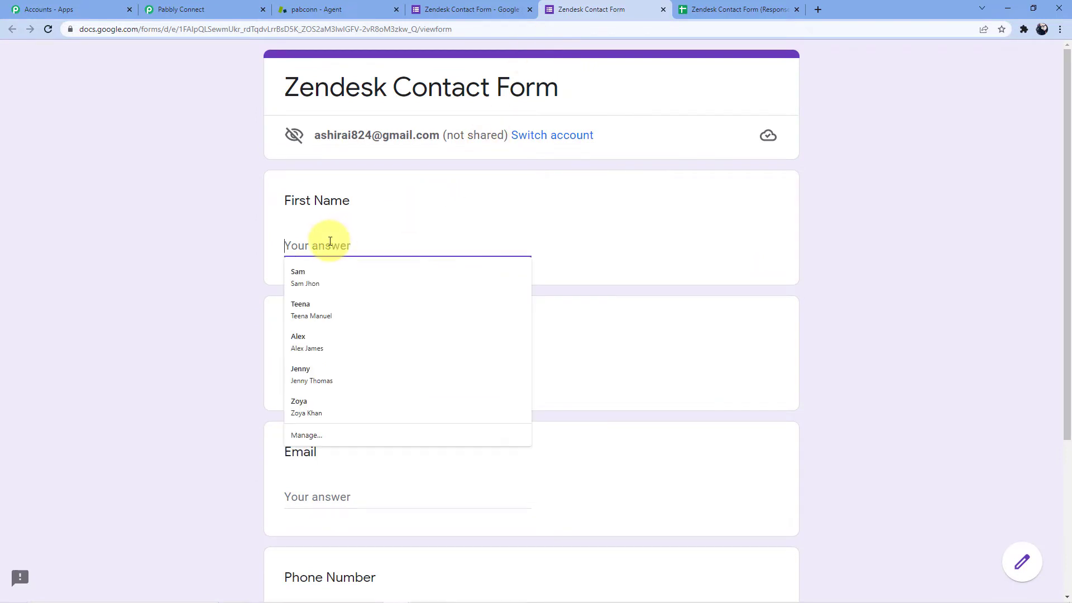
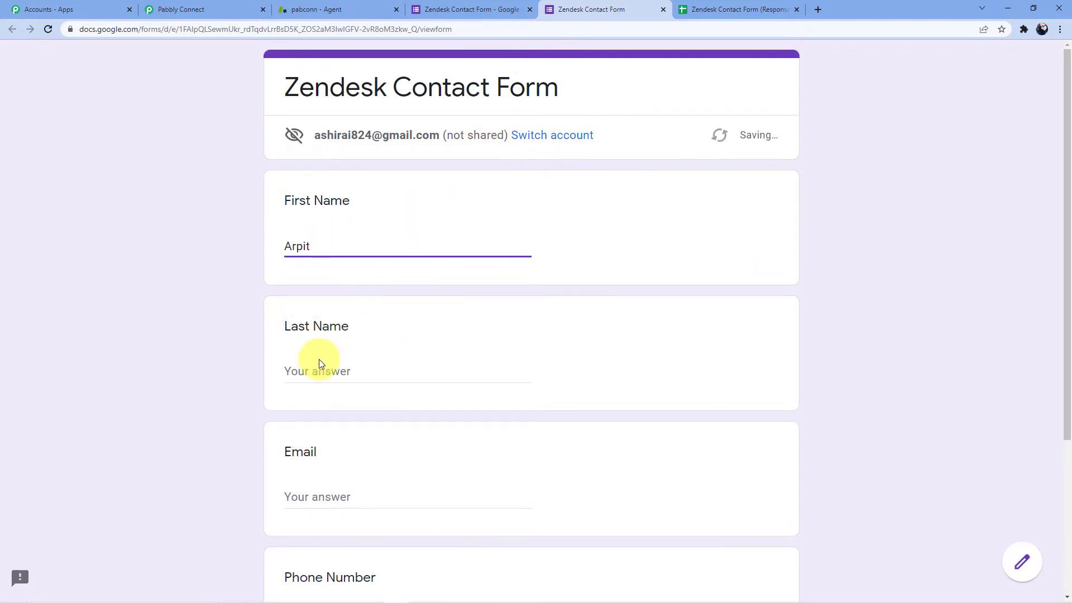
{"action": "left_click", "coordinate": [318, 369]}
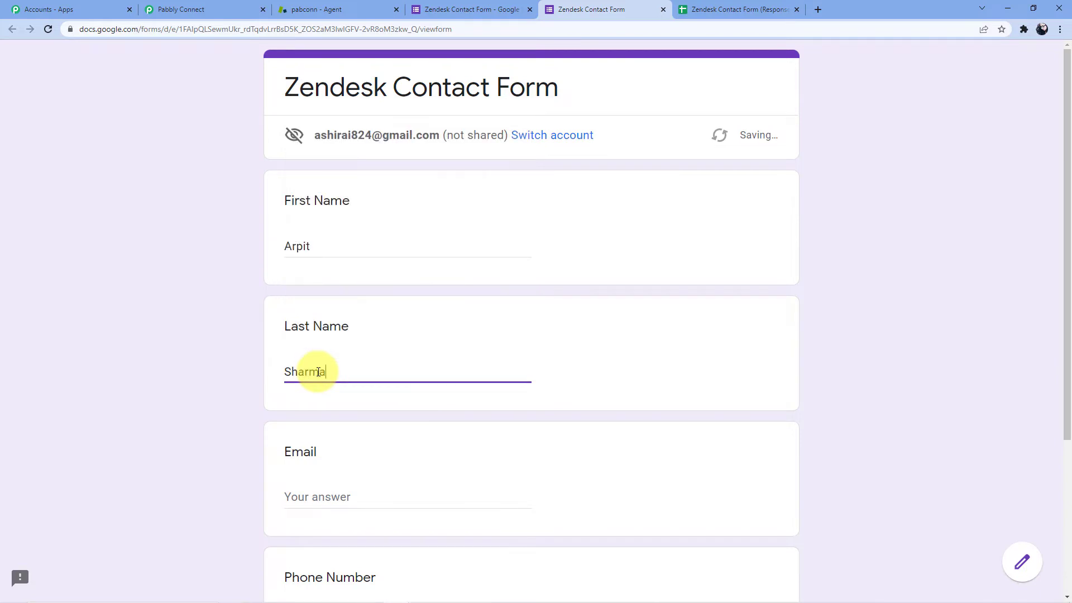
Fill in the test e-mail address and phone number, then submit the response.
{"action": "scroll", "coordinate": [323, 362], "scroll_direction": "down", "scroll_amount": 3}
{"action": "left_click", "coordinate": [319, 329]}
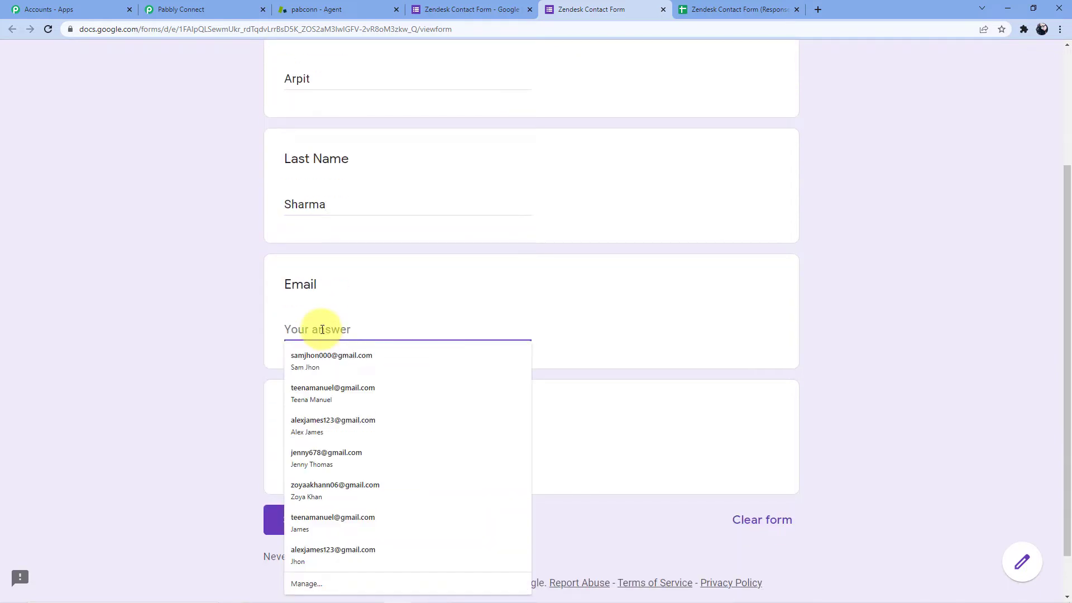
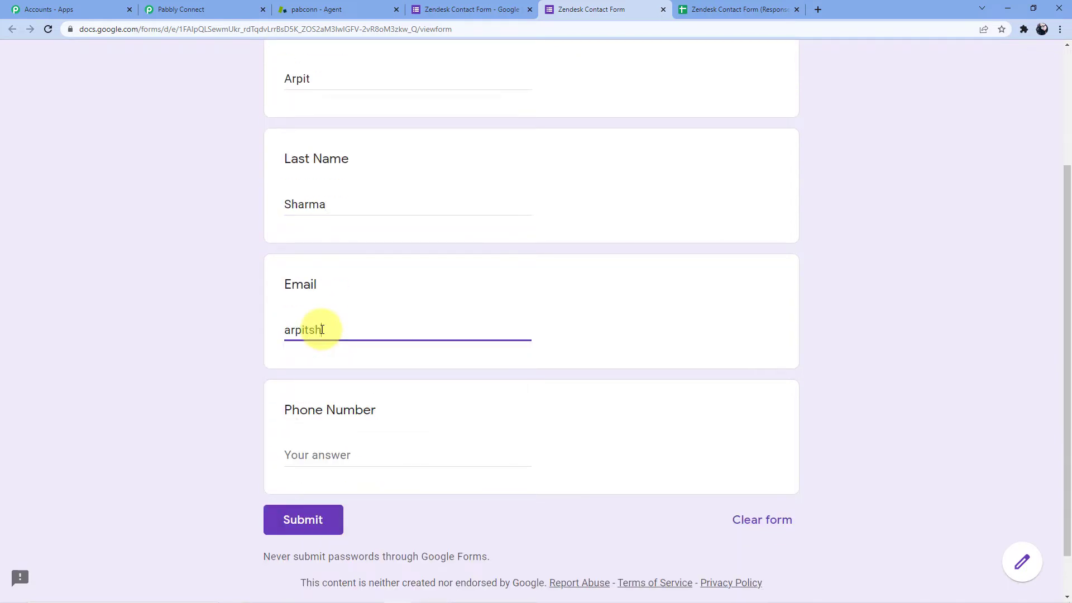
{"action": "left_click", "coordinate": [288, 452]}
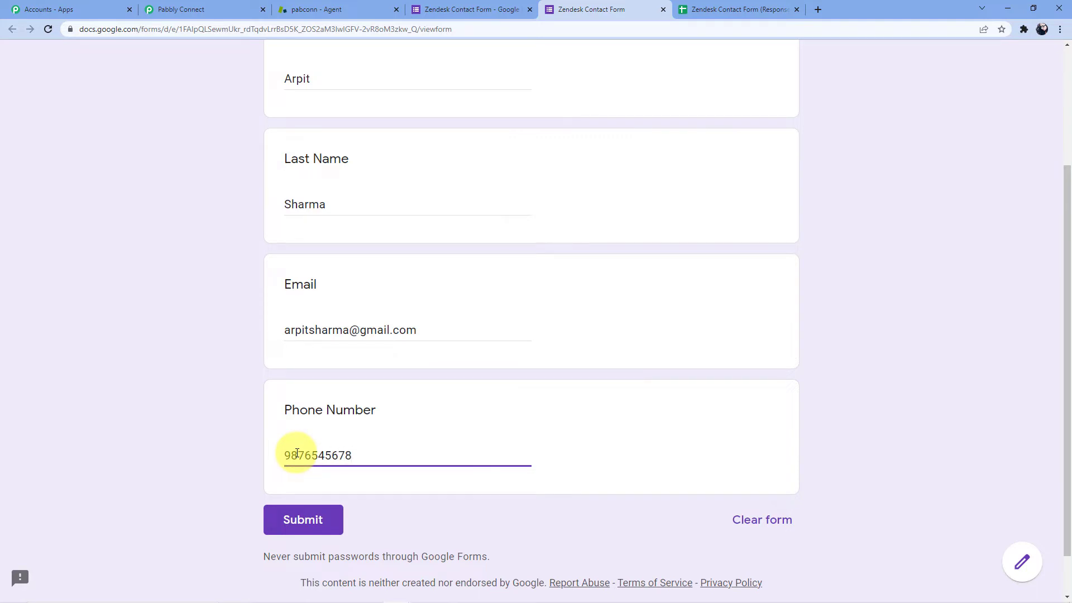
{"action": "left_click", "coordinate": [316, 525]}
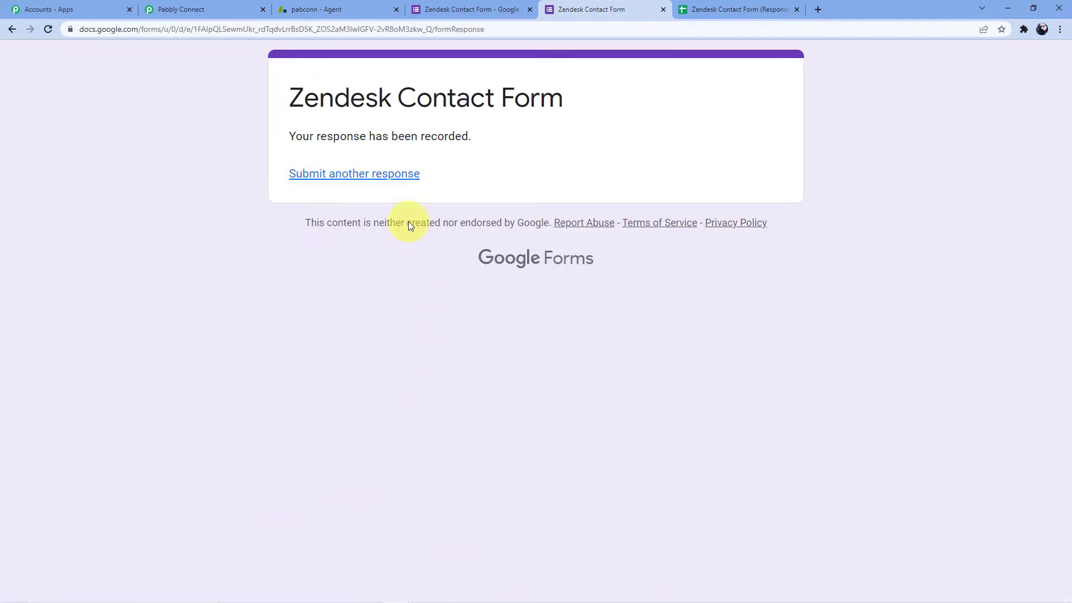
Confirm the new response row in the sheet, then return to Pabbly Connect.
{"action": "left_click", "coordinate": [737, 9]}
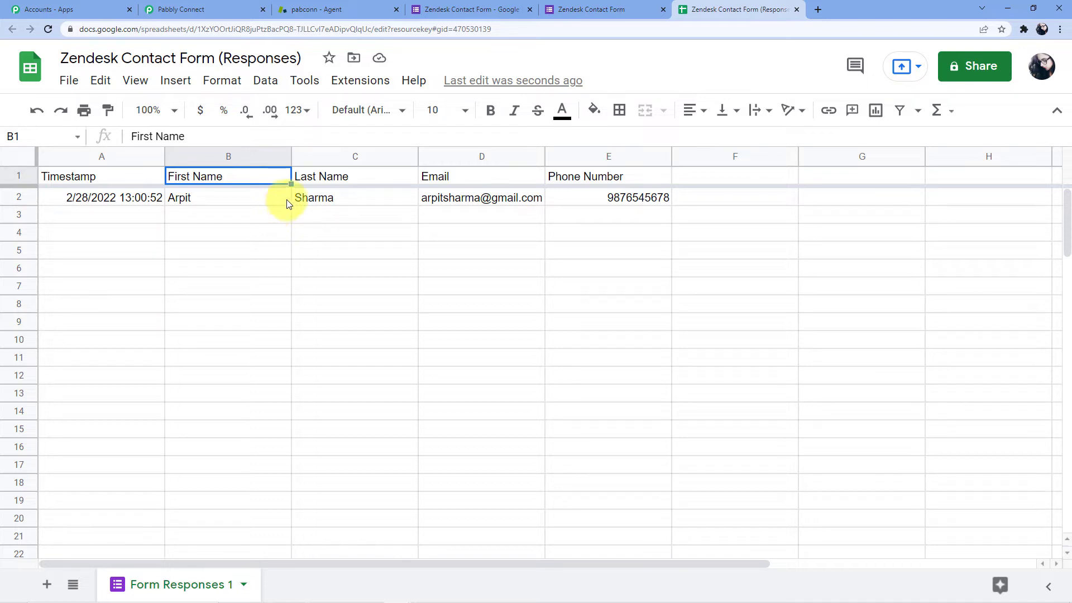
{"action": "left_click", "coordinate": [190, 10]}
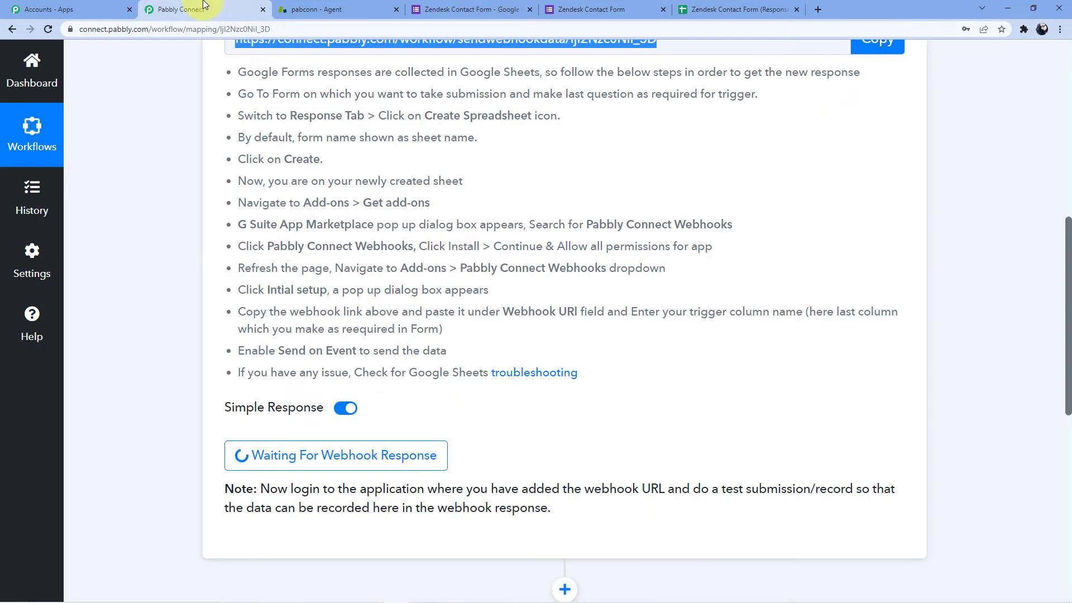
{"action": "scroll", "coordinate": [424, 223], "scroll_direction": "up", "scroll_amount": 1}
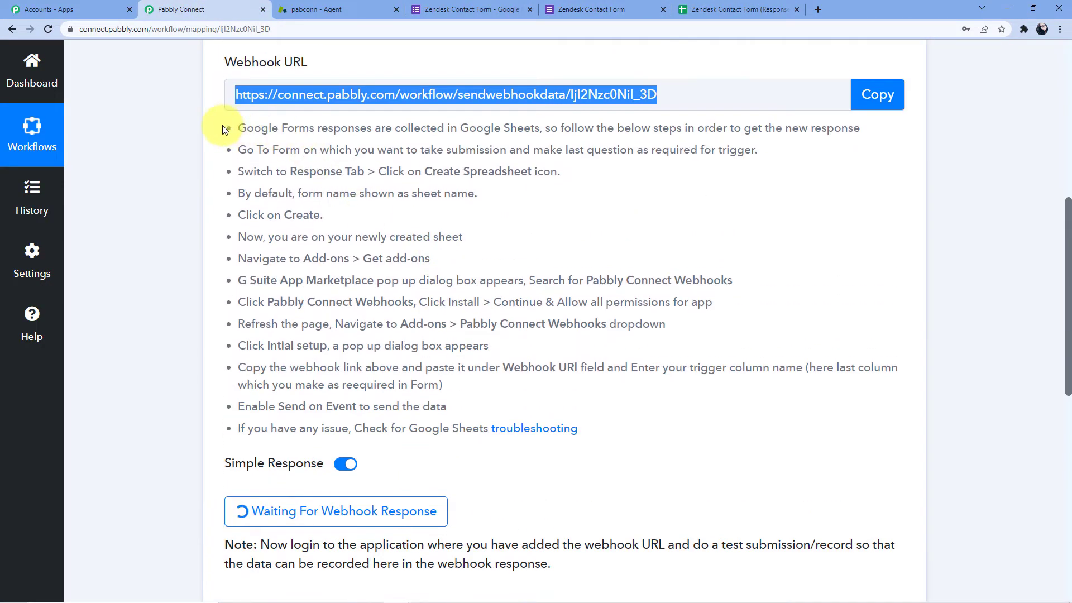
Read through the trigger's Google Sheets add-on setup instructions below the webhook URL.
{"action": "left_click_drag", "start_coordinate": [235, 125], "coordinate": [617, 425]}
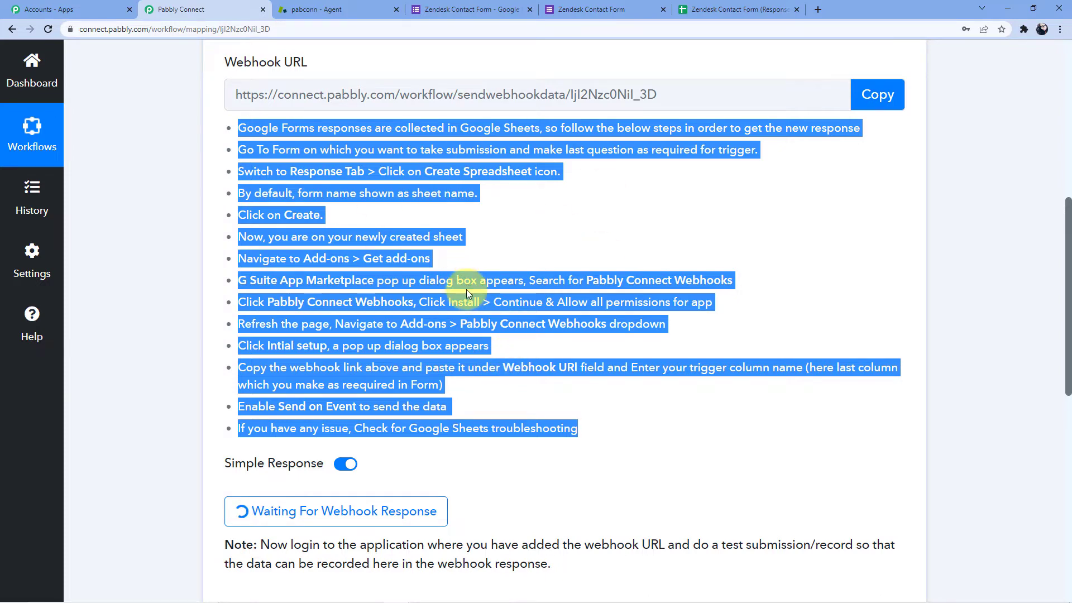
{"action": "scroll", "coordinate": [466, 289], "scroll_direction": "up", "scroll_amount": 2}
{"action": "left_click", "coordinate": [468, 179]}
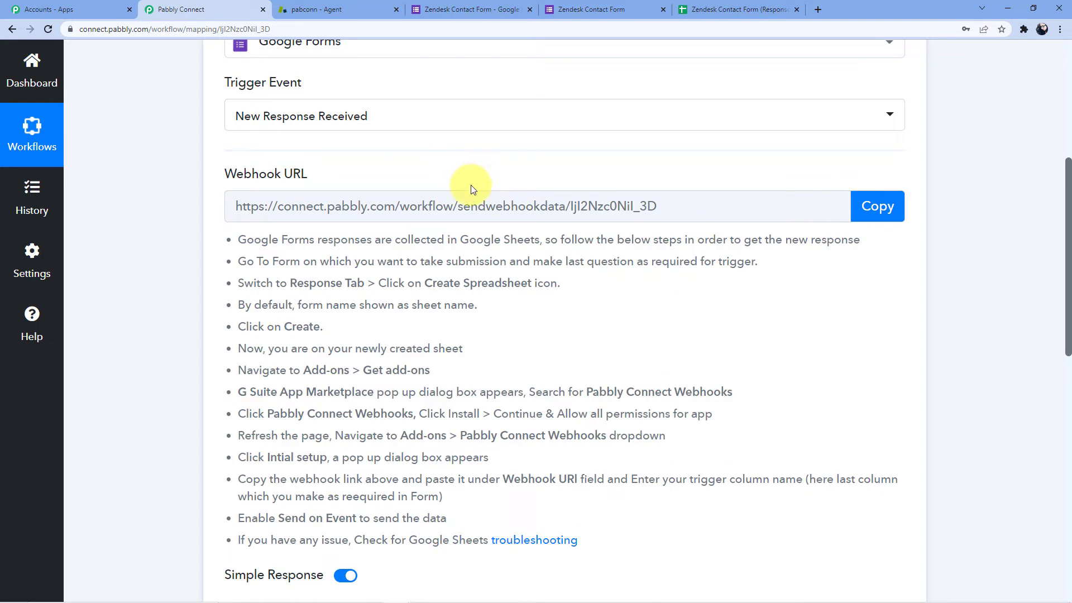
{"action": "scroll", "coordinate": [478, 190], "scroll_direction": "up", "scroll_amount": 2}
Copy the trigger's webhook URL from Pabbly Connect and return to the response sheet.
{"action": "left_click", "coordinate": [708, 7]}
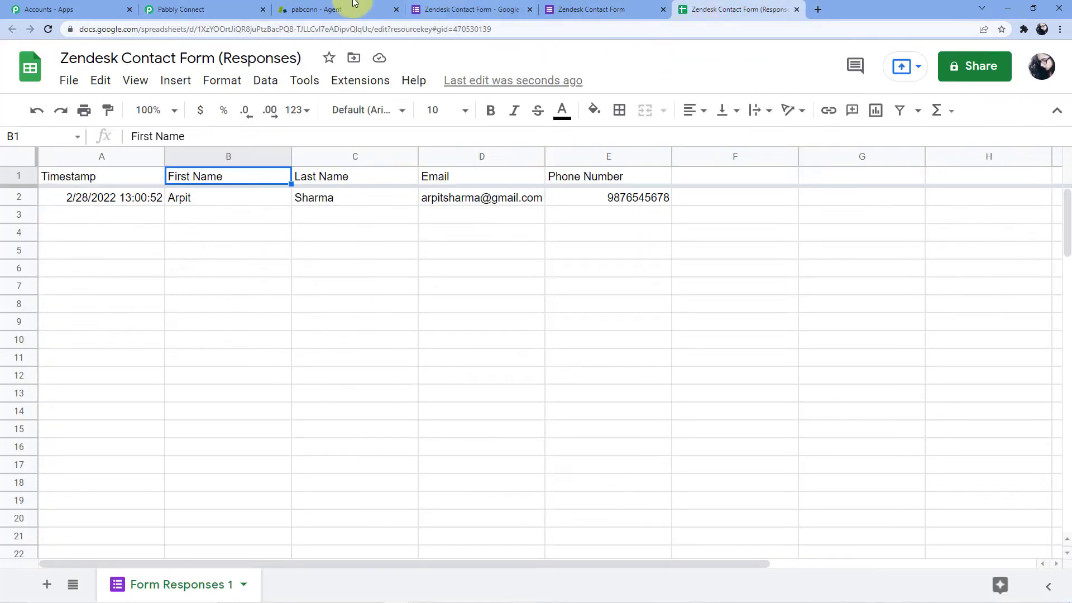
{"action": "left_click", "coordinate": [167, 9]}
{"action": "left_click", "coordinate": [878, 313]}
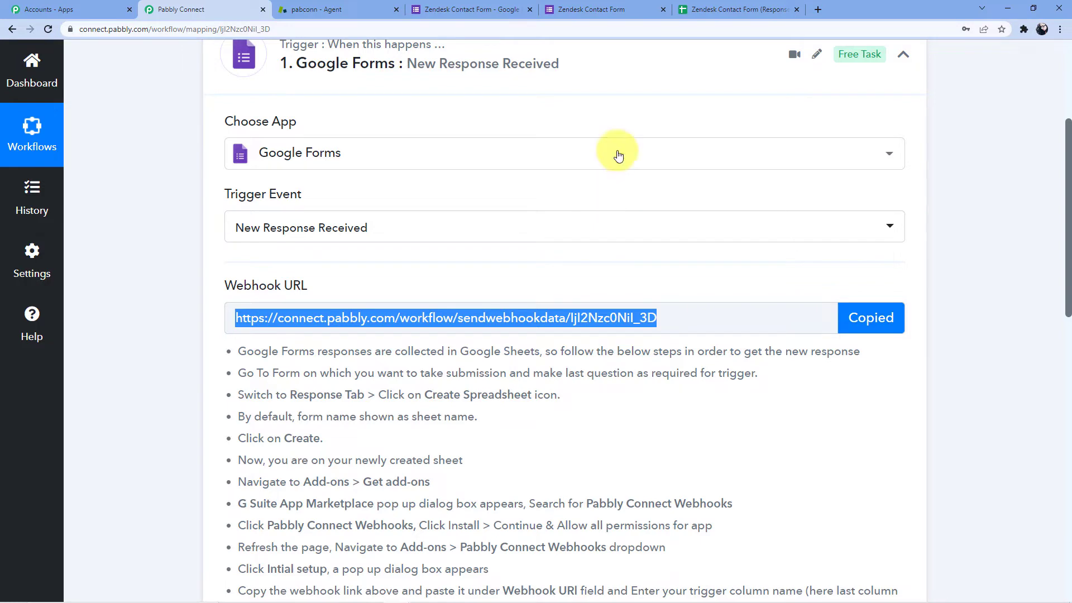
{"action": "left_click", "coordinate": [699, 6]}
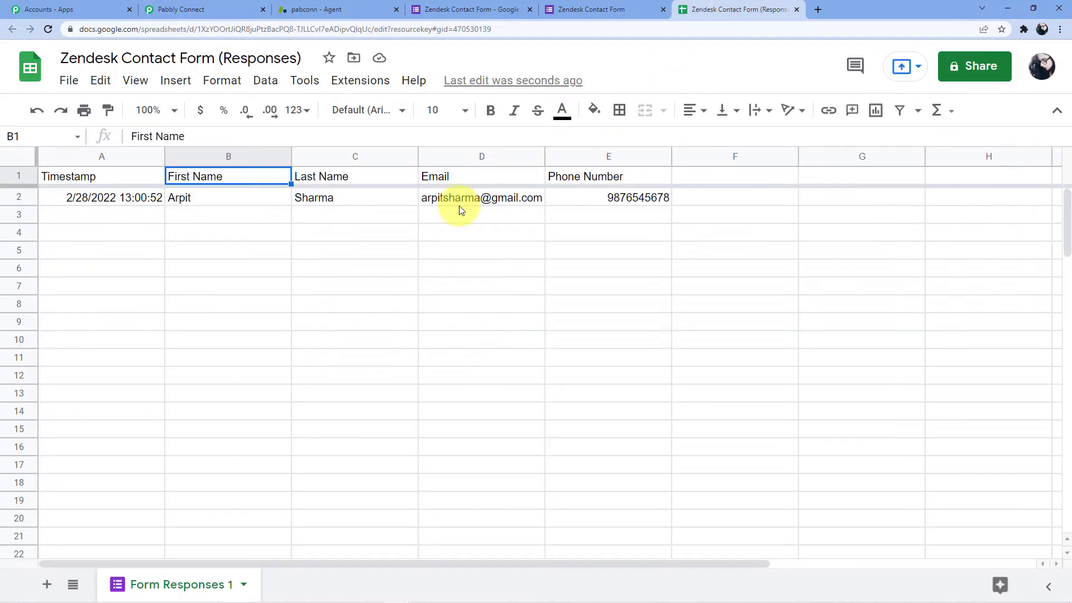
Find 'Pabbly Connect Webhooks' in the add-on marketplace and confirm it is installed.
{"action": "left_click", "coordinate": [356, 84]}
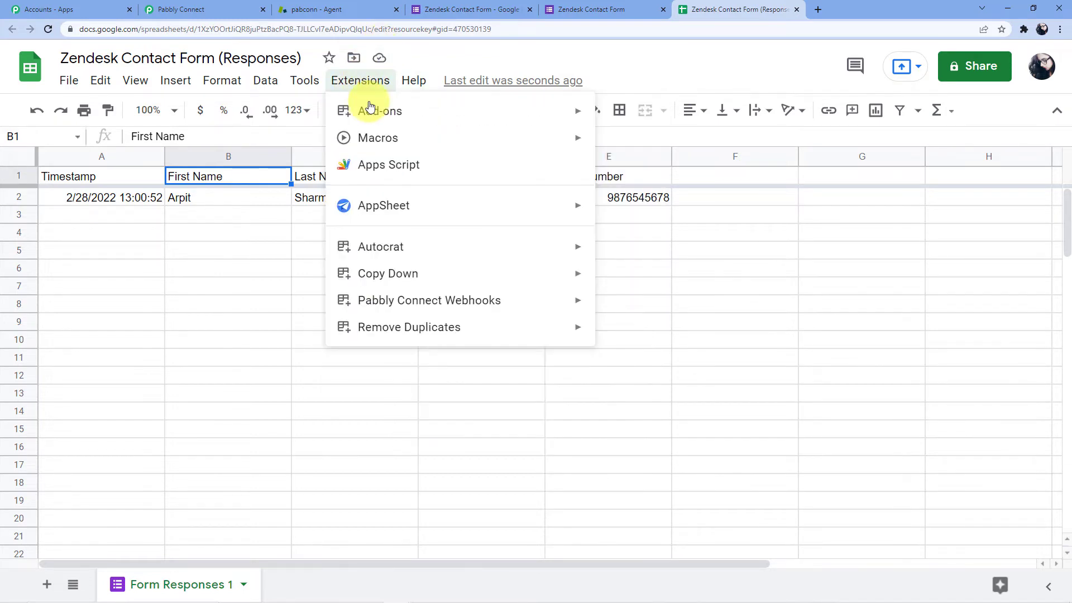
{"action": "mouse_move", "coordinate": [406, 303]}
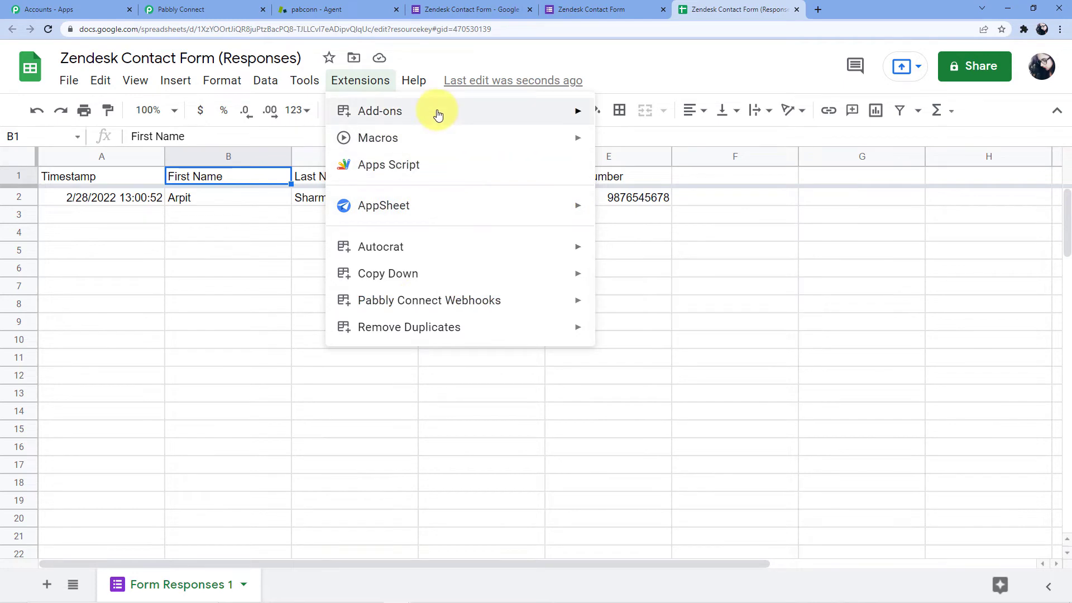
{"action": "mouse_move", "coordinate": [431, 108]}
{"action": "left_click", "coordinate": [634, 115]}
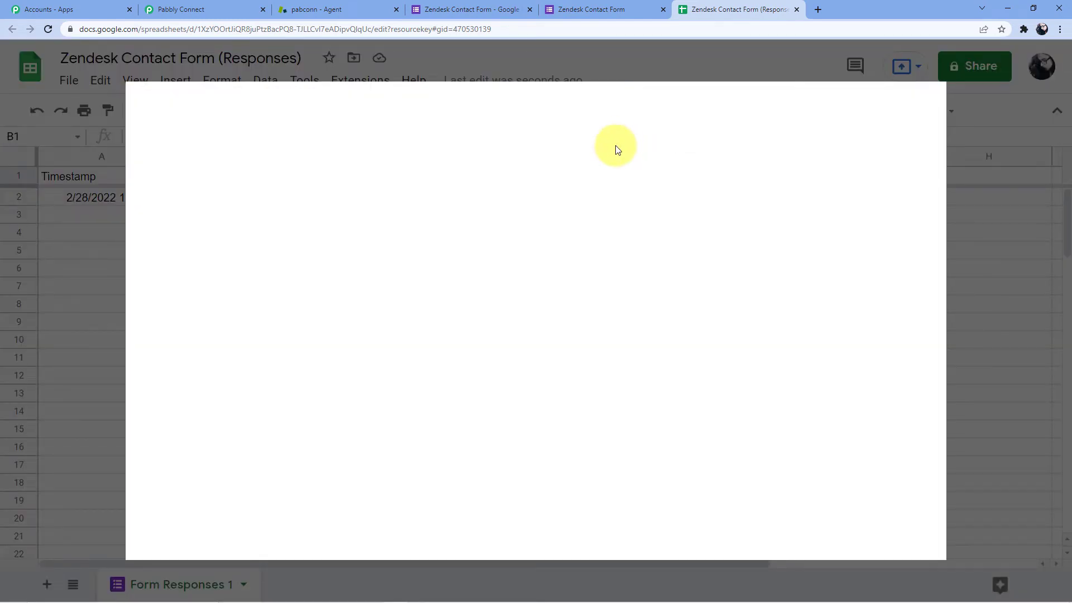
{"action": "left_click", "coordinate": [547, 111]}
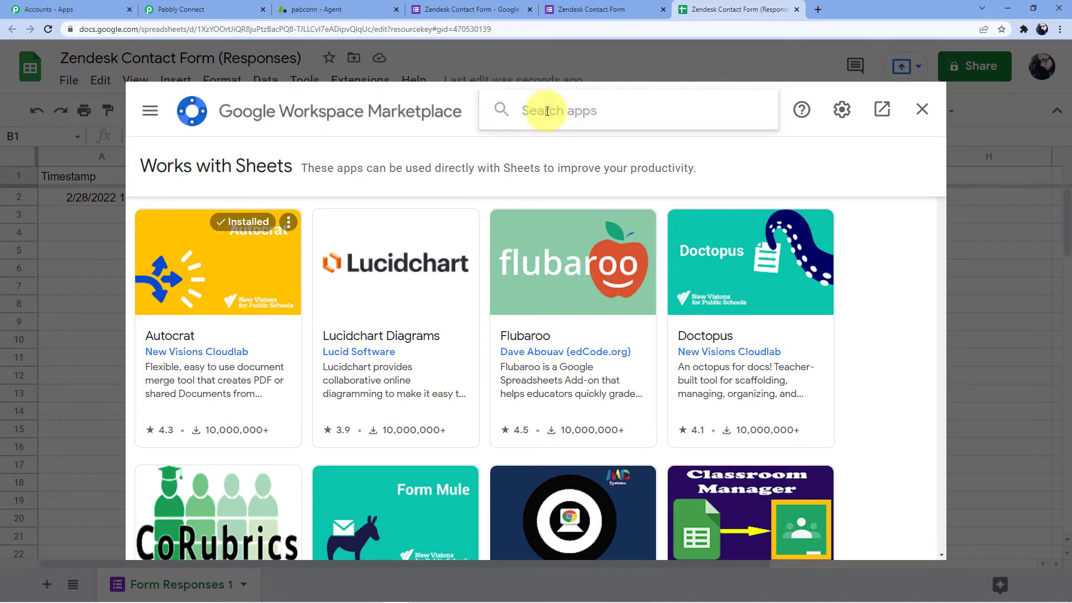
{"action": "type", "text": "Pabbly"}
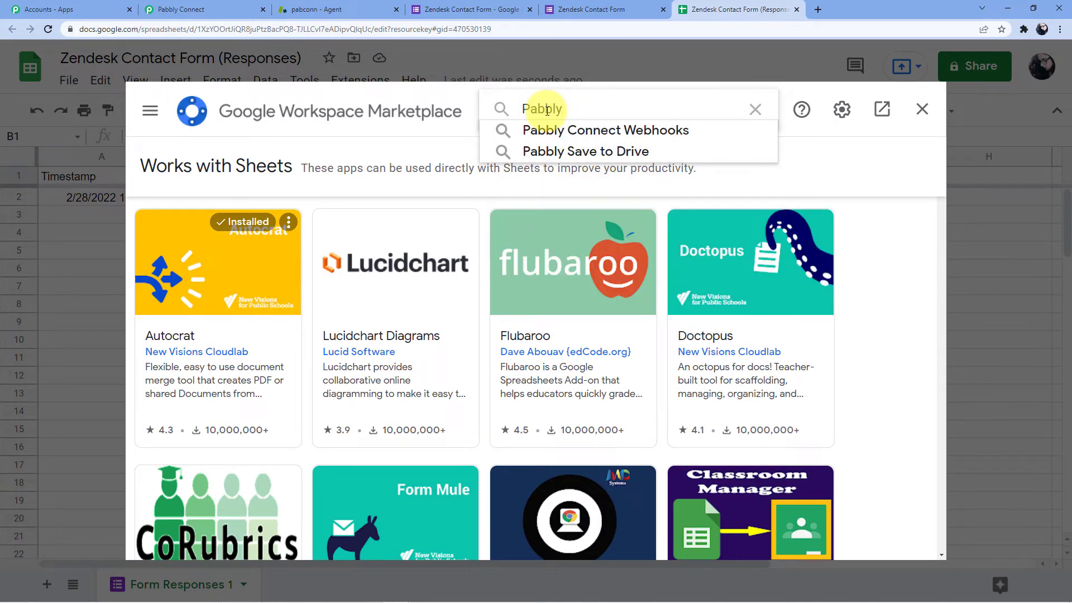
{"action": "left_click", "coordinate": [551, 129]}
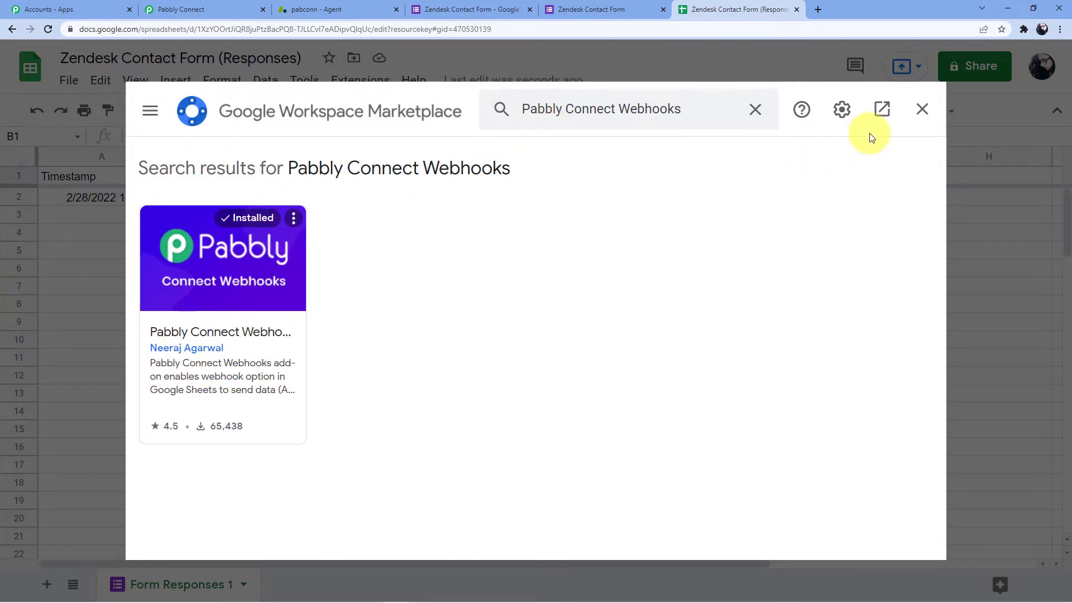
{"action": "left_click", "coordinate": [922, 109]}
{"action": "left_click", "coordinate": [360, 81]}
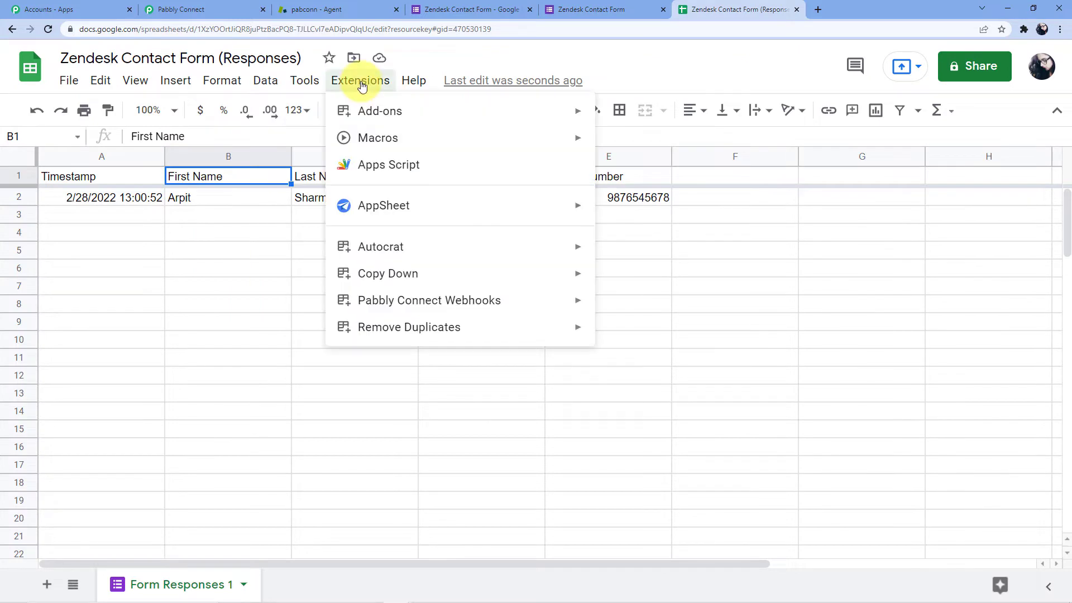
Set up the Pabbly Connect Webhooks add-on with the copied webhook URL and trigger column E.
{"action": "mouse_move", "coordinate": [474, 302]}
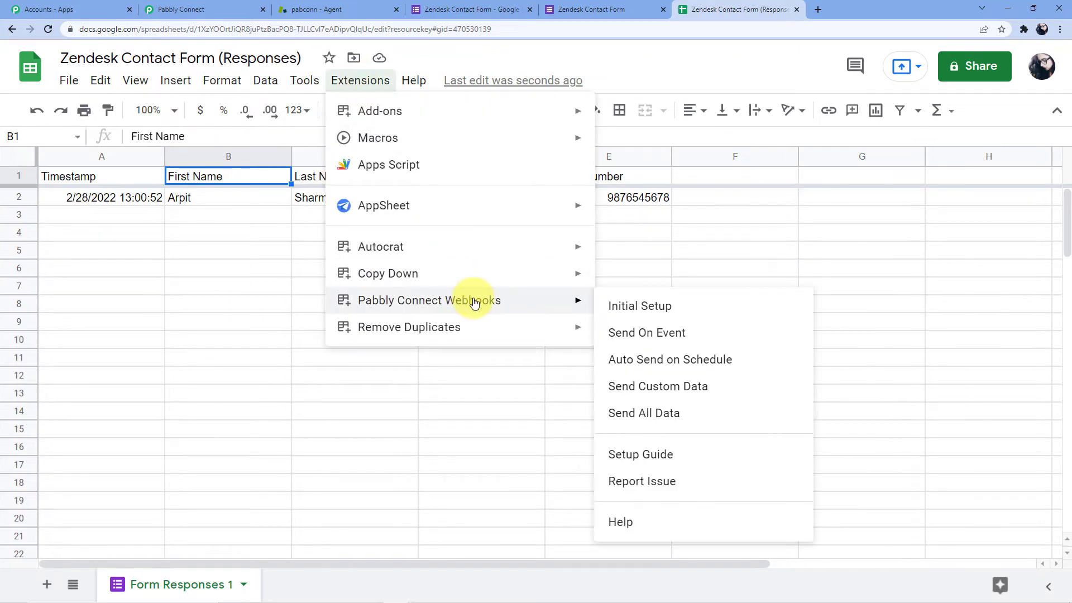
{"action": "left_click", "coordinate": [639, 306]}
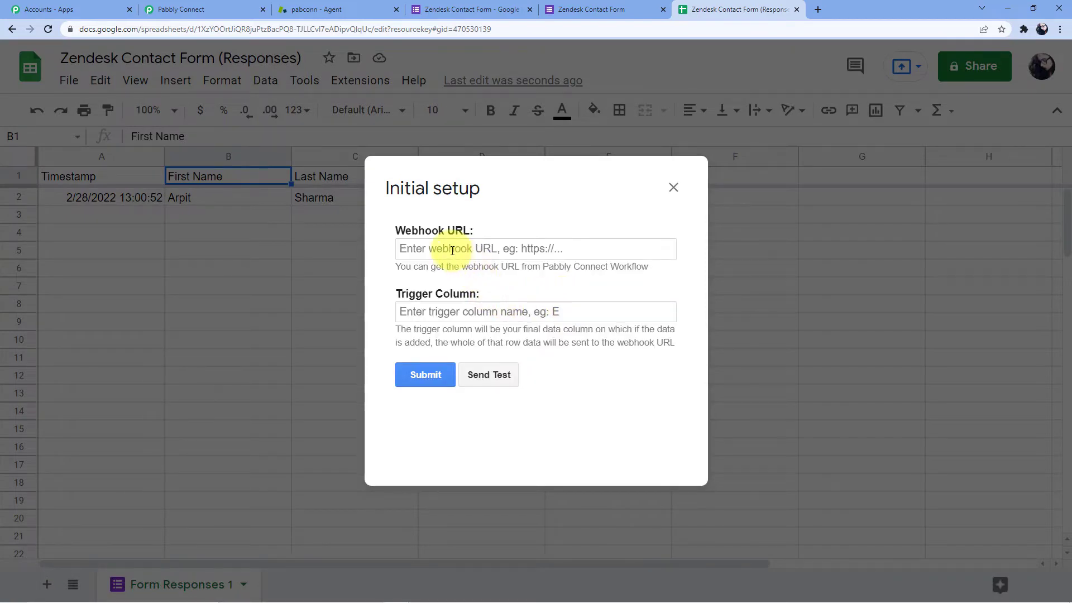
{"action": "left_click", "coordinate": [430, 255]}
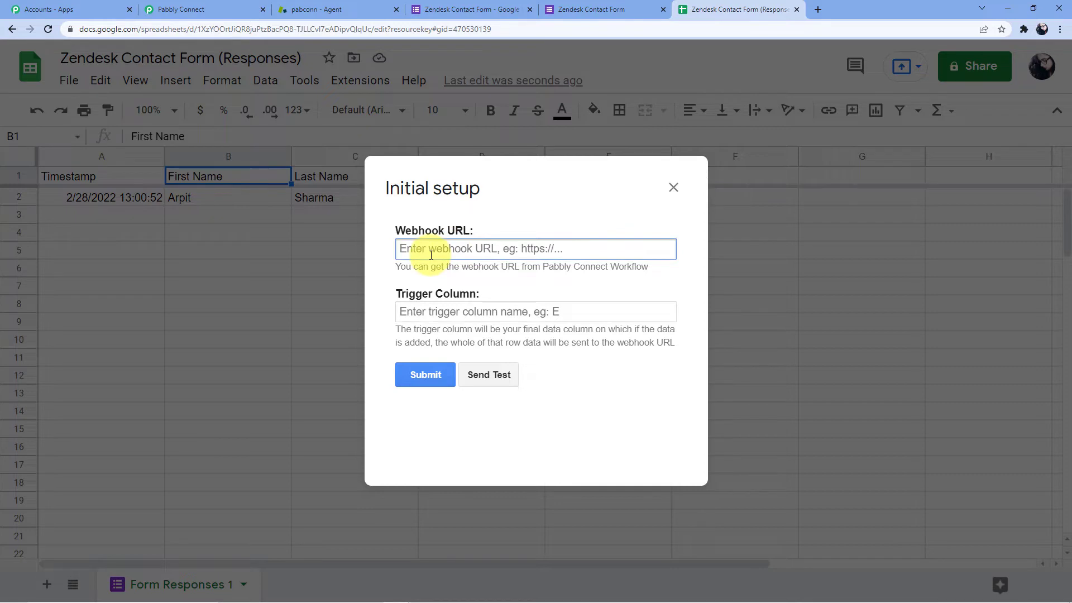
{"action": "key", "text": "ctrl+v"}
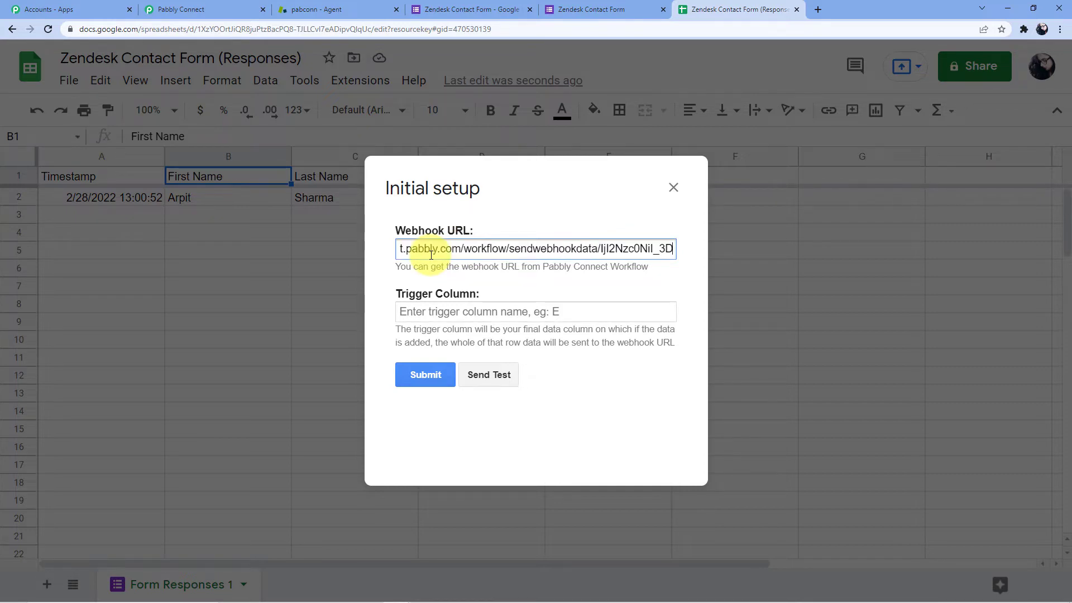
{"action": "left_click", "coordinate": [428, 317]}
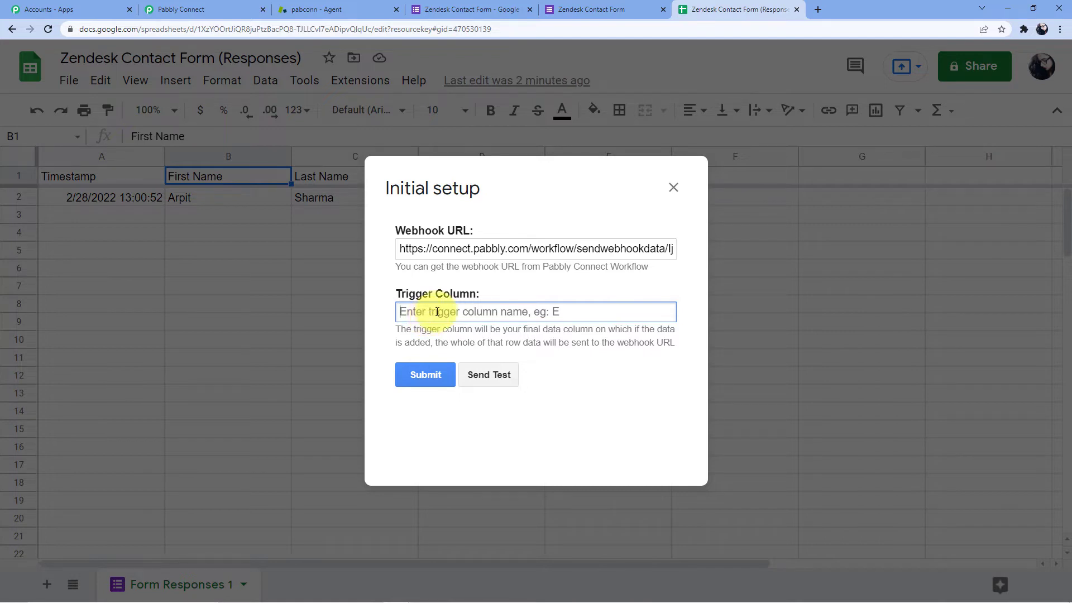
{"action": "type", "text": "E"}
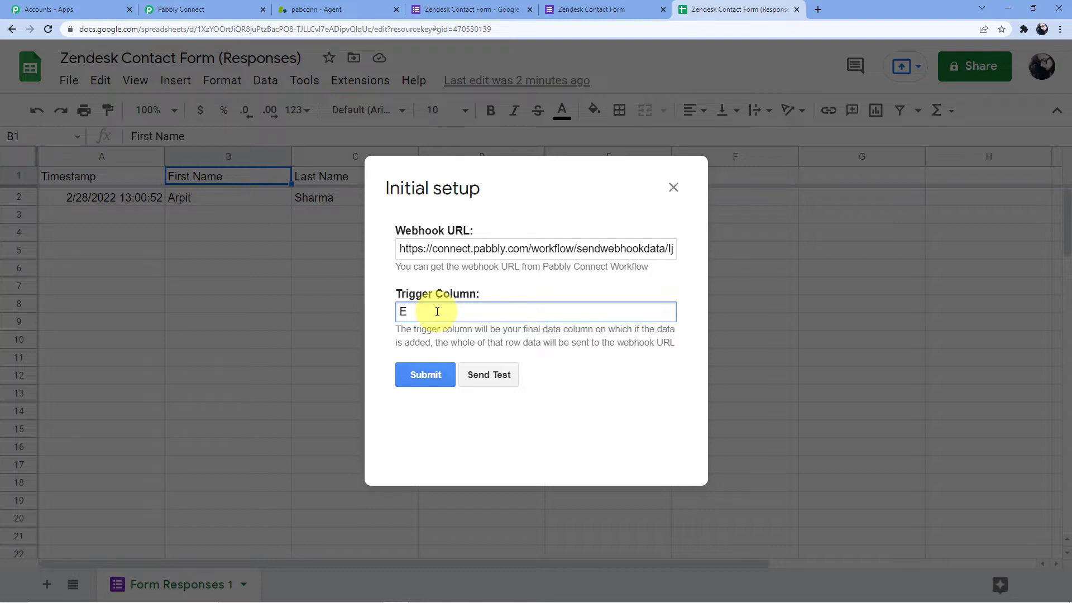
{"action": "left_click", "coordinate": [420, 379]}
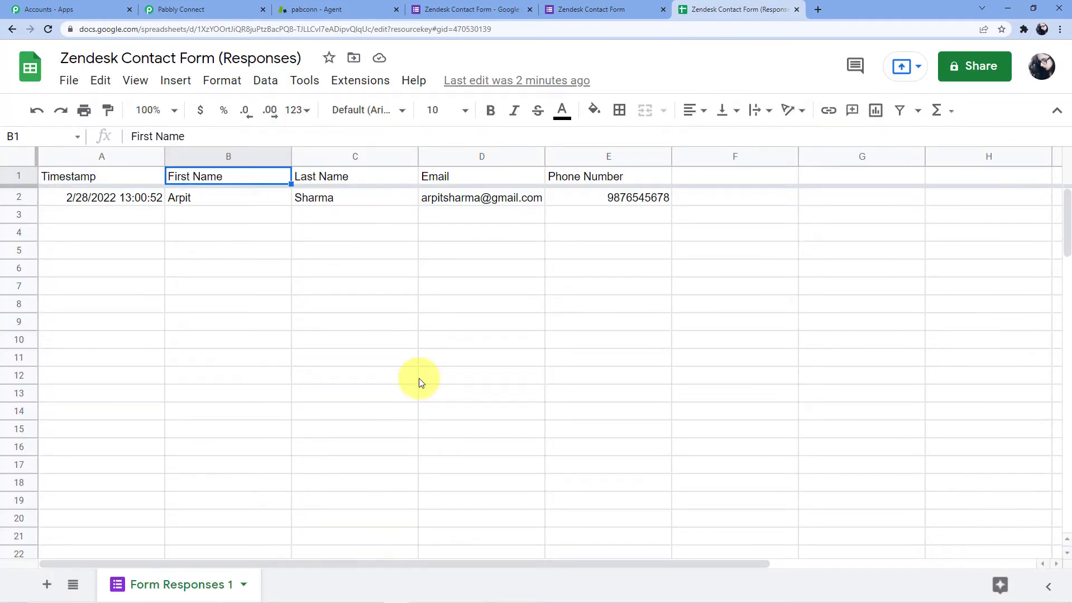
Send the existing response row to the Pabbly webhook as test data, then go back to the workflow.
{"action": "left_click", "coordinate": [361, 80]}
{"action": "mouse_move", "coordinate": [484, 310]}
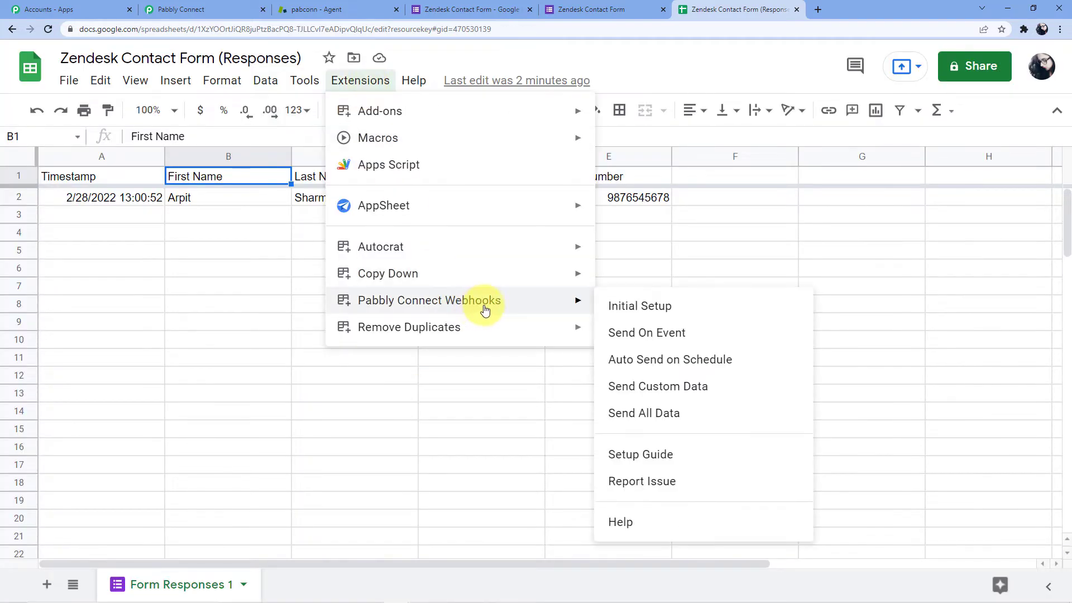
{"action": "left_click", "coordinate": [636, 305]}
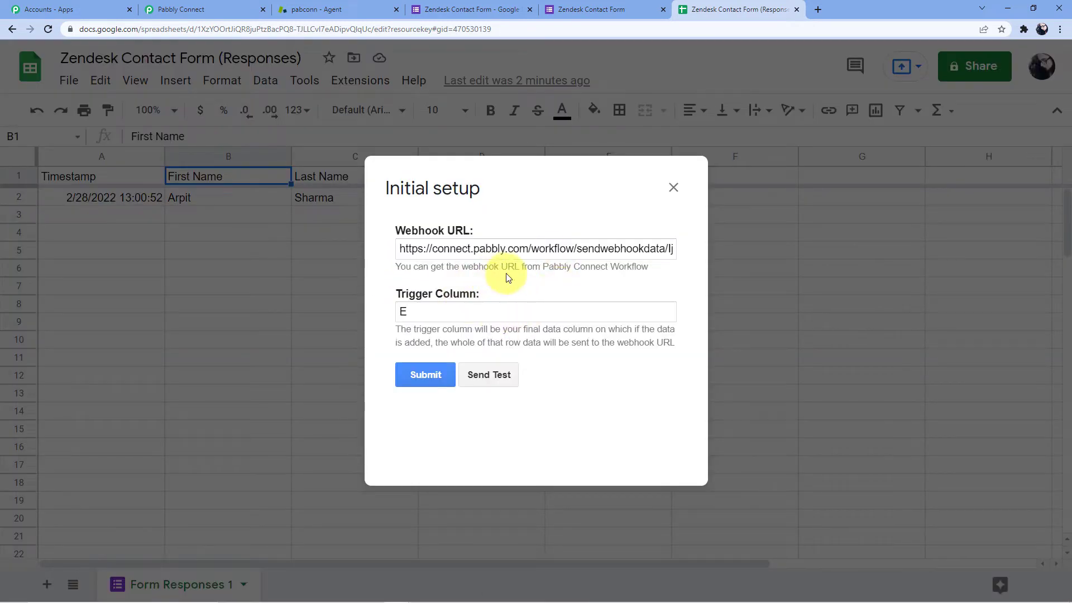
{"action": "left_click", "coordinate": [499, 373]}
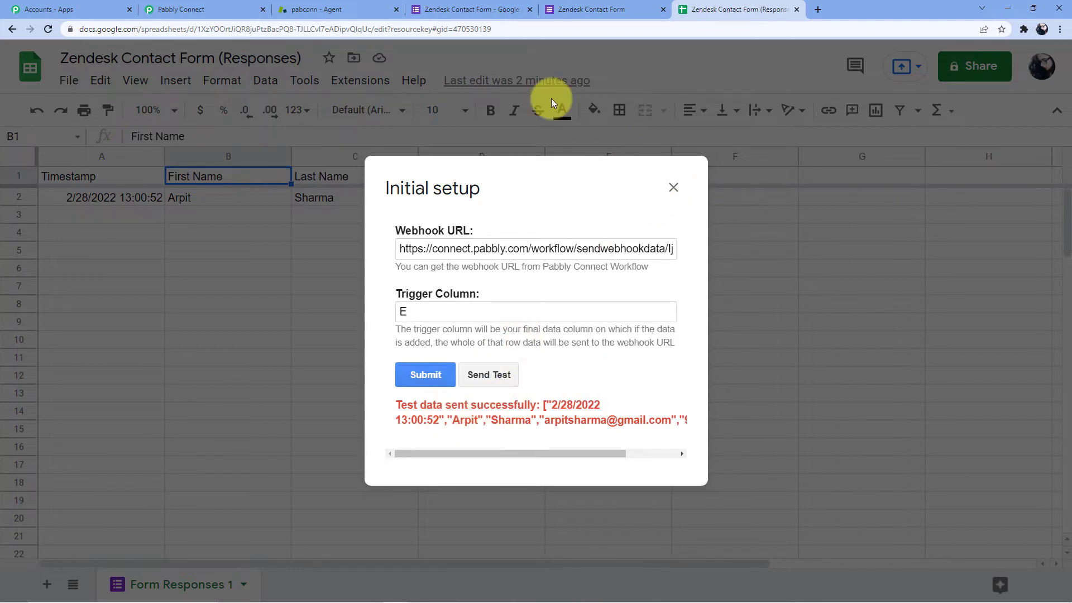
{"action": "left_click", "coordinate": [233, 5]}
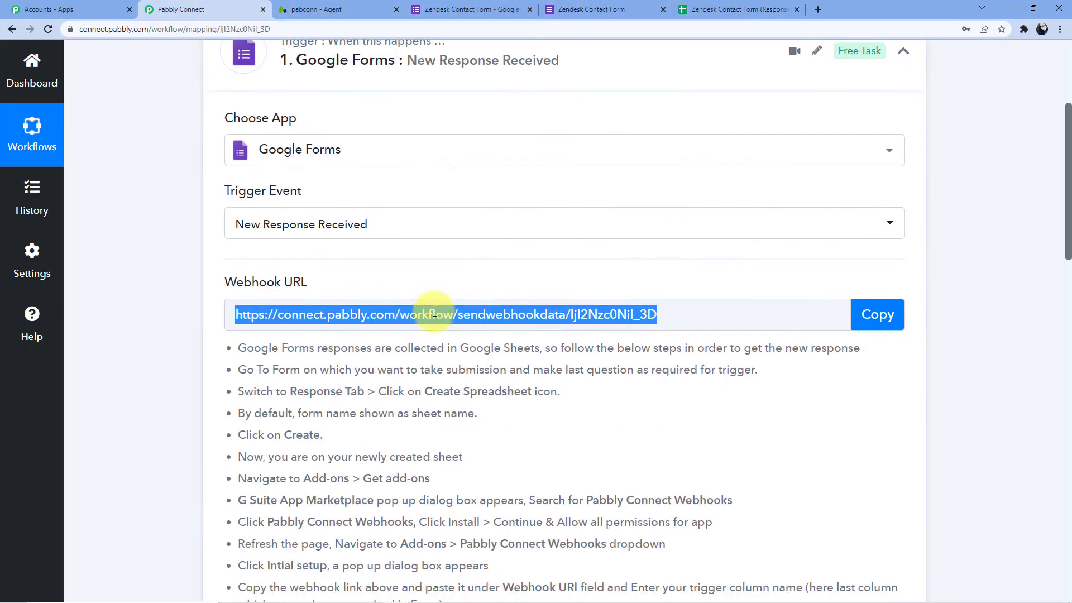
Scroll through the captured test response, from Timestamp to TriggerColumn E and RowIndex 2.
{"action": "scroll", "coordinate": [445, 352], "scroll_direction": "down", "scroll_amount": 12}
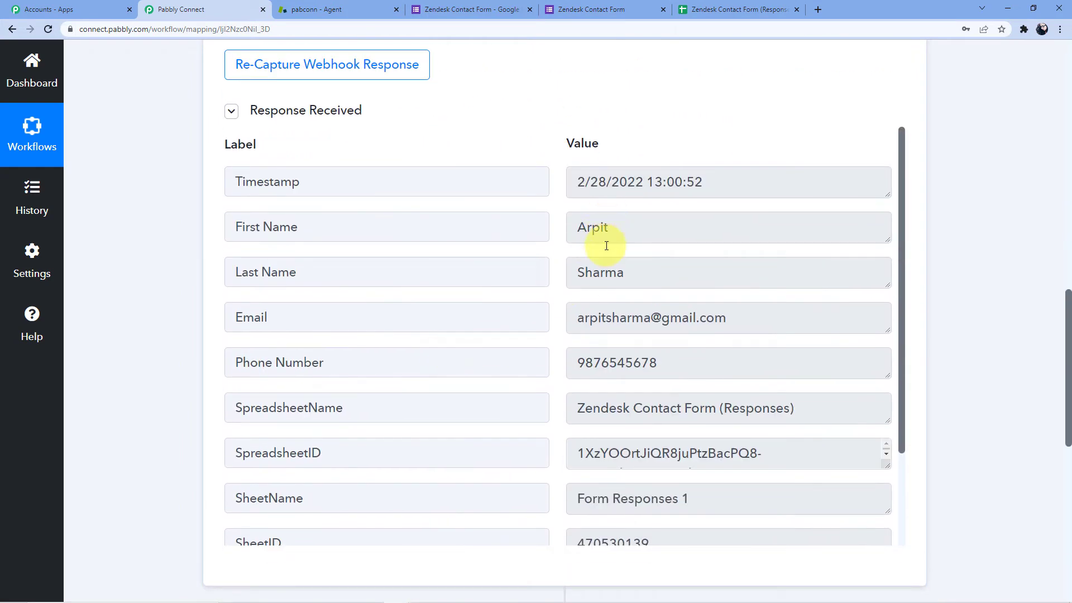
{"action": "scroll", "coordinate": [694, 313], "scroll_direction": "down", "scroll_amount": 2}
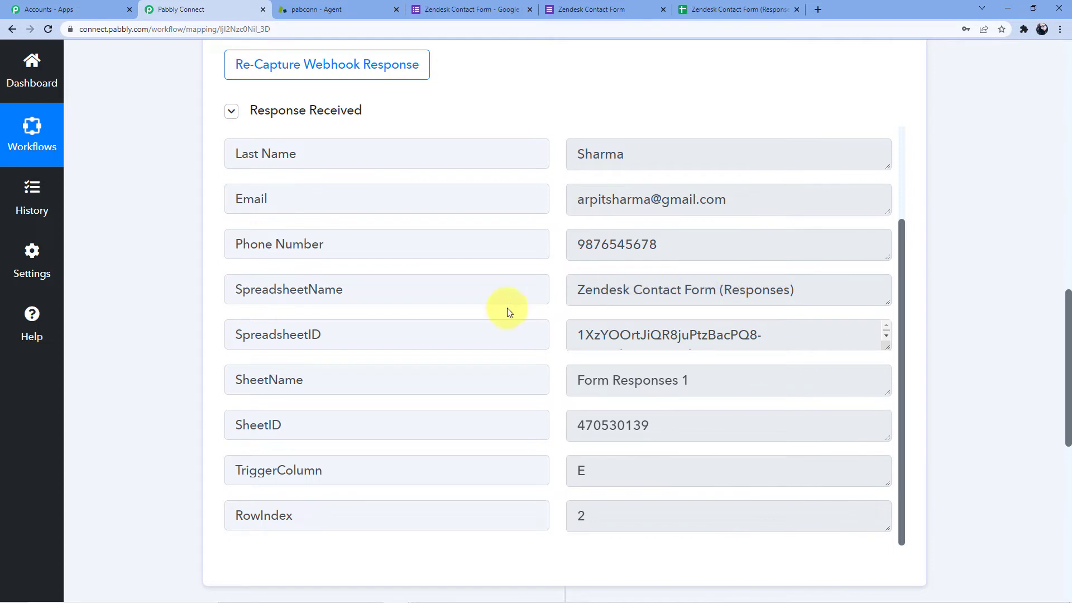
{"action": "scroll", "coordinate": [391, 329], "scroll_direction": "down", "scroll_amount": 4}
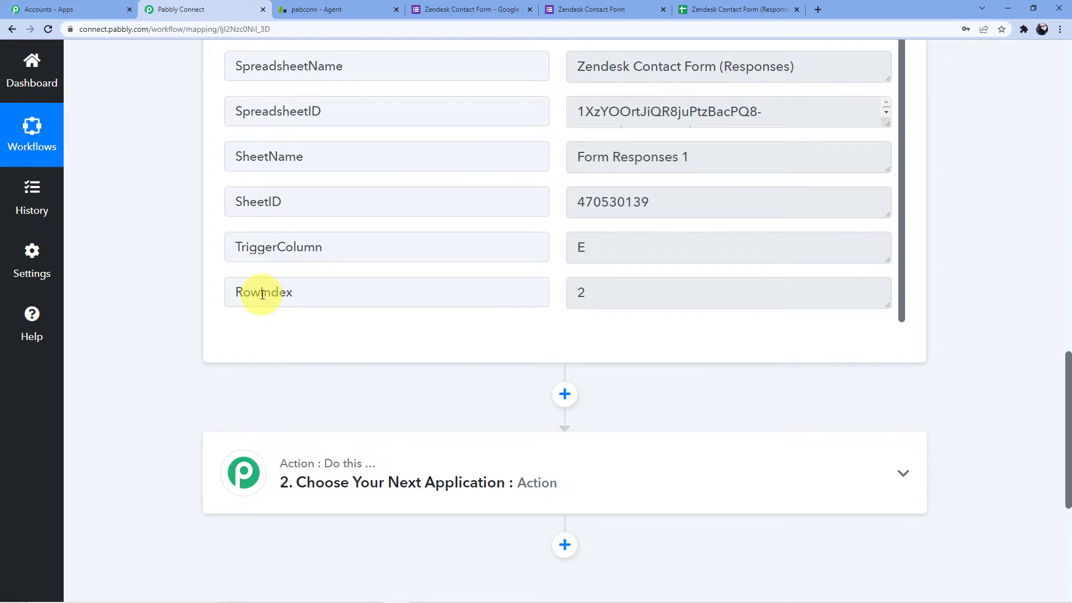
{"action": "scroll", "coordinate": [262, 294], "scroll_direction": "down", "scroll_amount": 3}
Choose Zendesk as the app for the workflow's second step.
{"action": "left_click", "coordinate": [305, 304]}
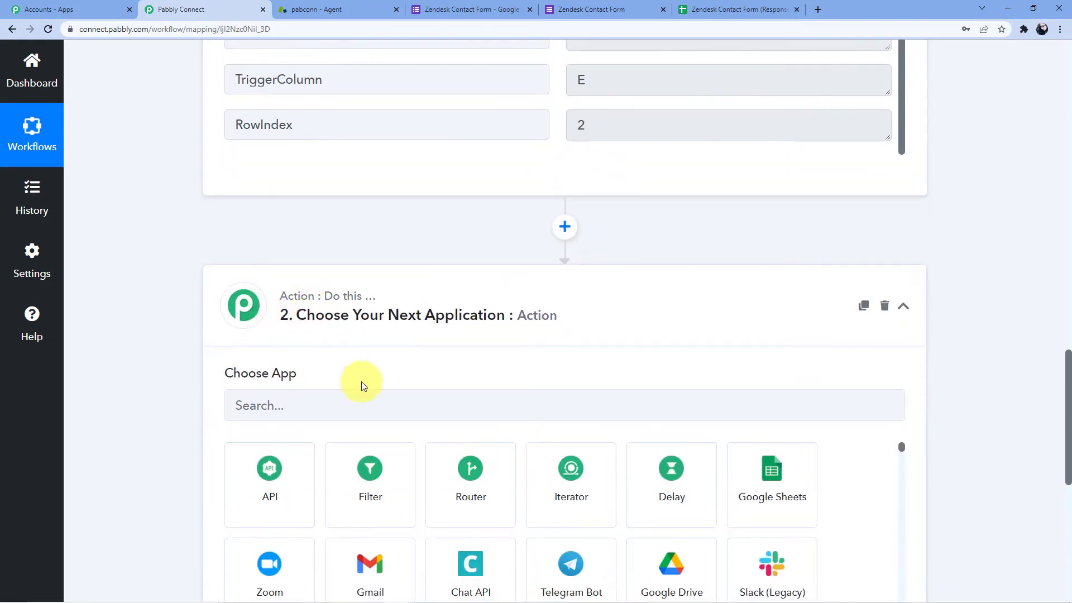
{"action": "left_click", "coordinate": [336, 406]}
{"action": "scroll", "coordinate": [306, 367], "scroll_direction": "down", "scroll_amount": 2}
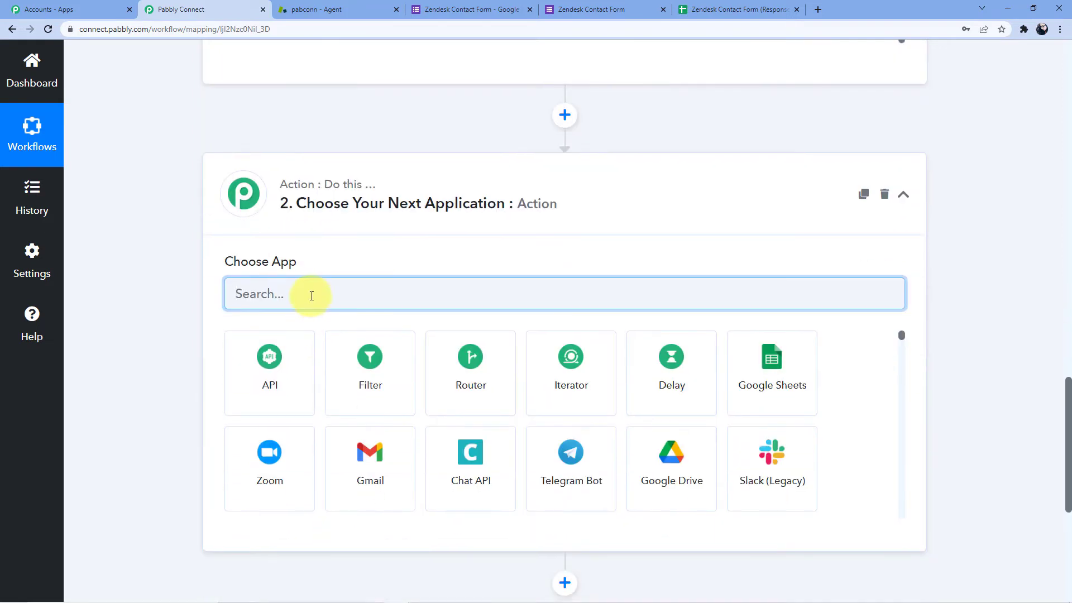
{"action": "type", "text": "Zendesk"}
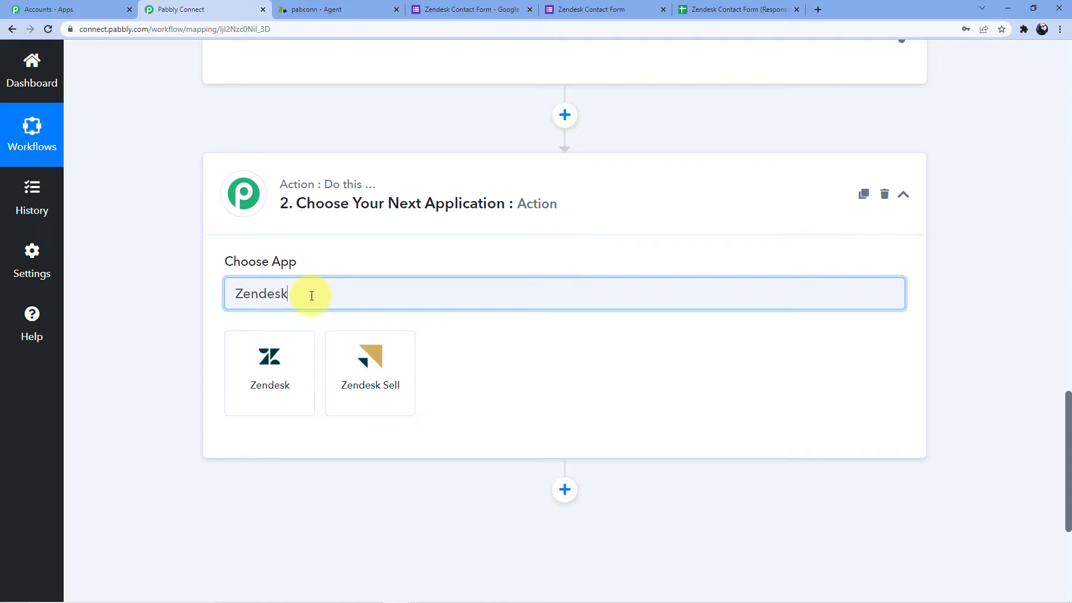
{"action": "left_click", "coordinate": [278, 349]}
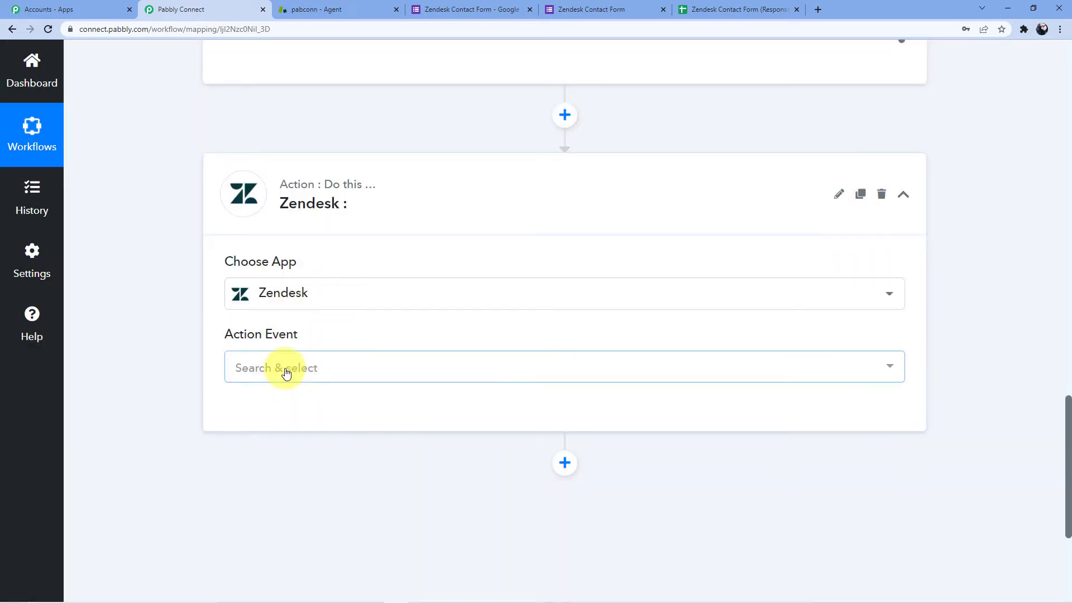
Set the Zendesk action event to Create User.
{"action": "left_click", "coordinate": [631, 374]}
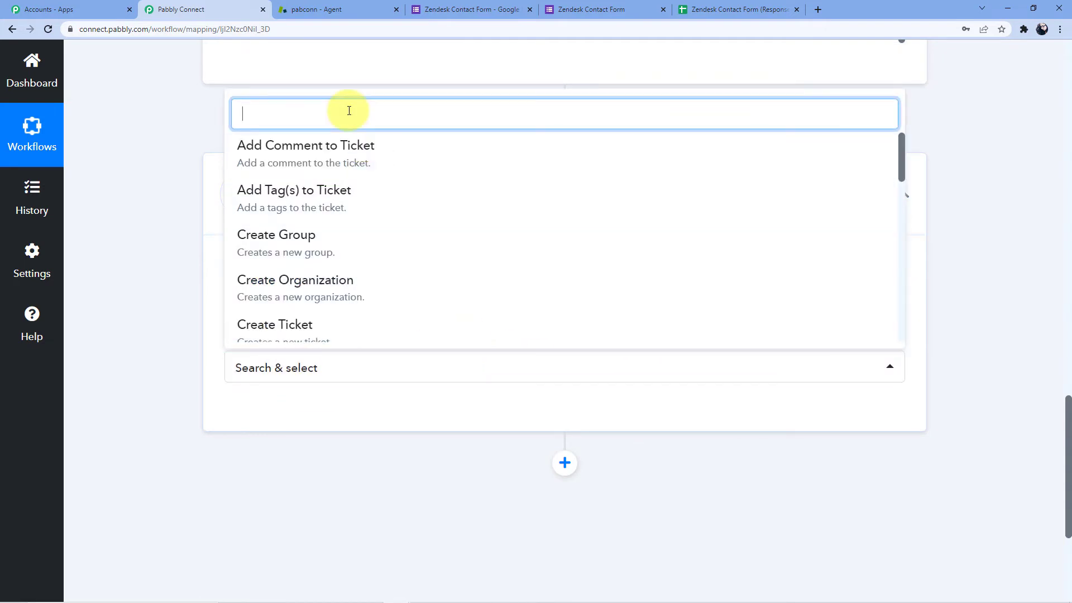
{"action": "type", "text": "Create"}
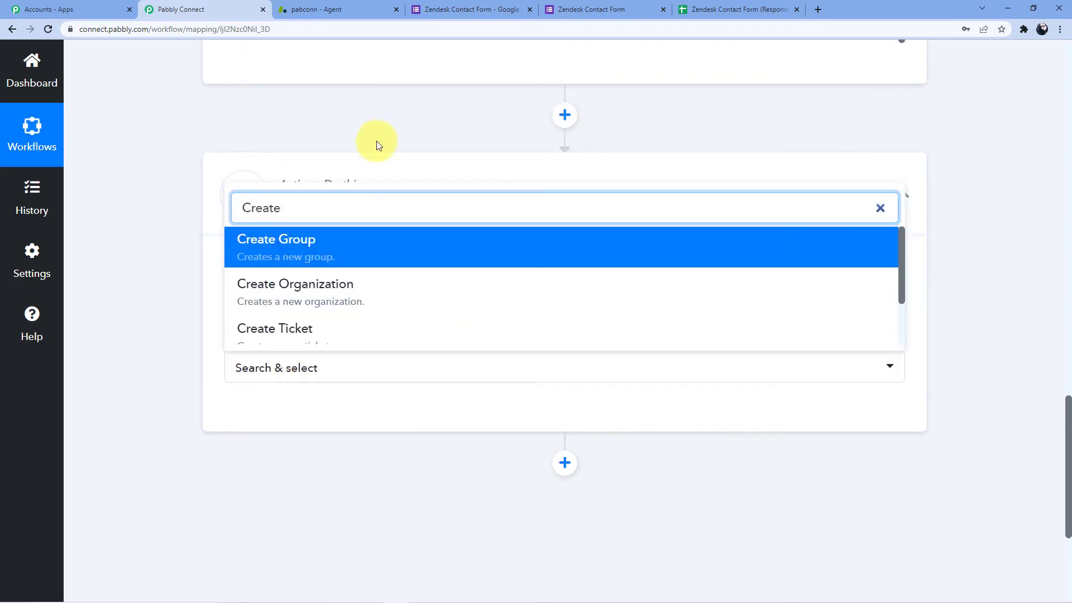
{"action": "scroll", "coordinate": [376, 141], "scroll_direction": "down", "scroll_amount": 2}
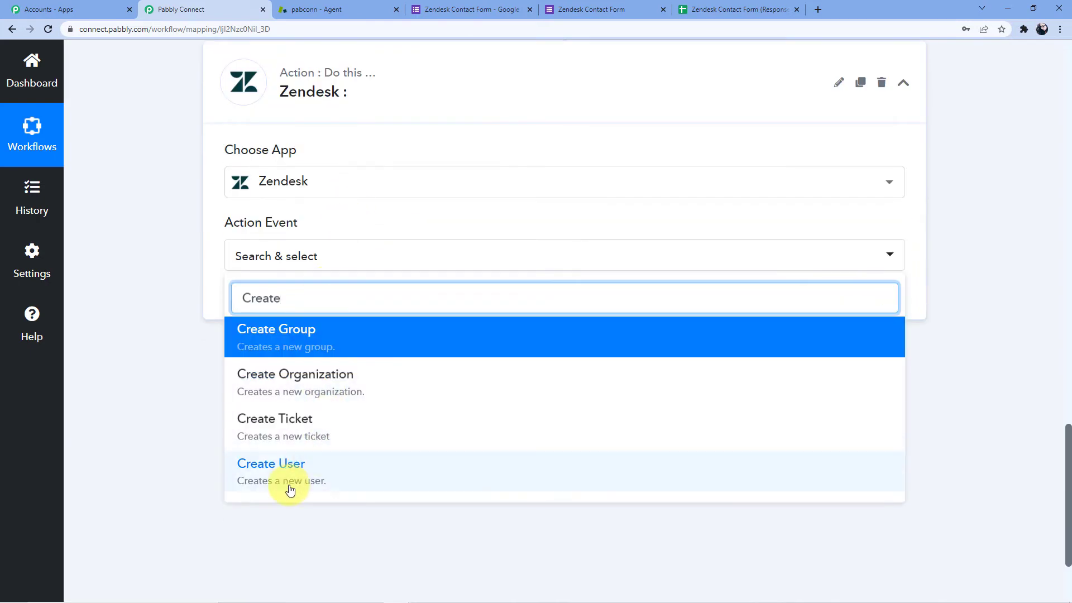
{"action": "left_click", "coordinate": [289, 490]}
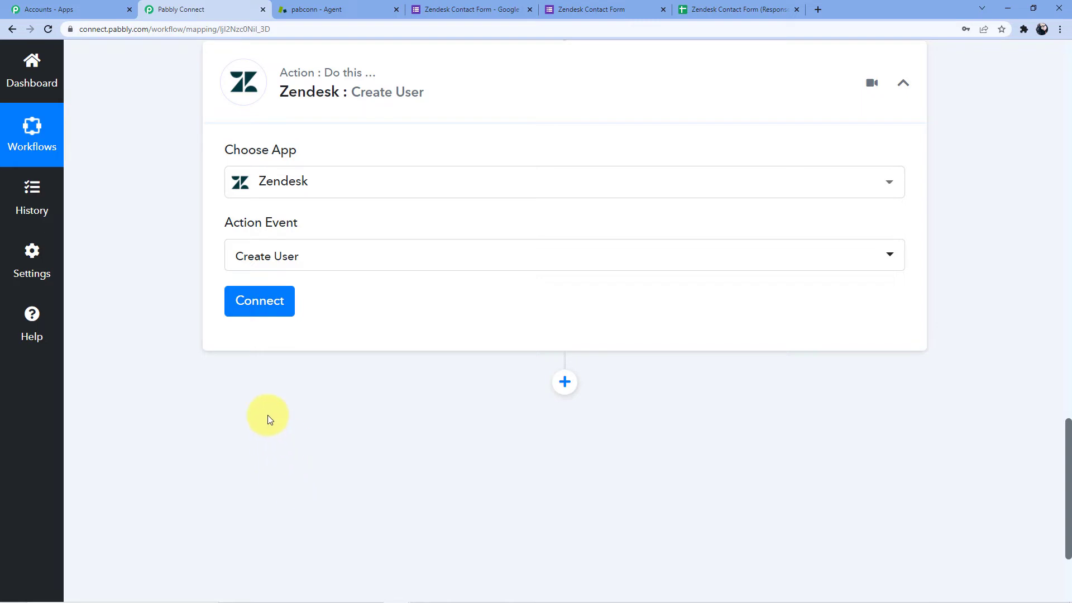
Start a new Zendesk connection and fill in the account's username and password.
{"action": "left_click", "coordinate": [272, 303]}
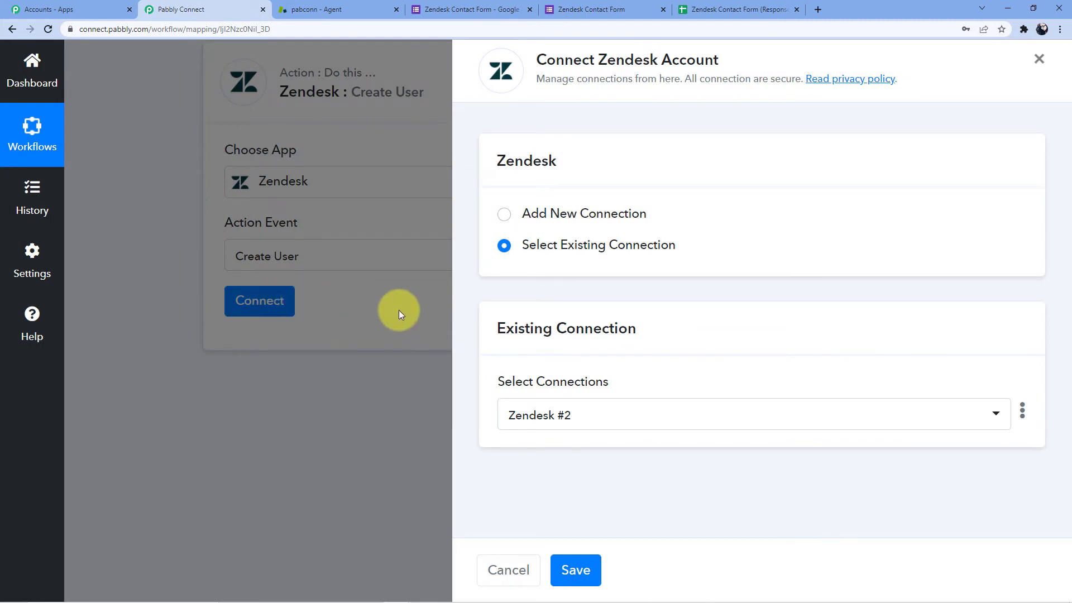
{"action": "left_click", "coordinate": [540, 222]}
{"action": "scroll", "coordinate": [540, 221], "scroll_direction": "down", "scroll_amount": 3}
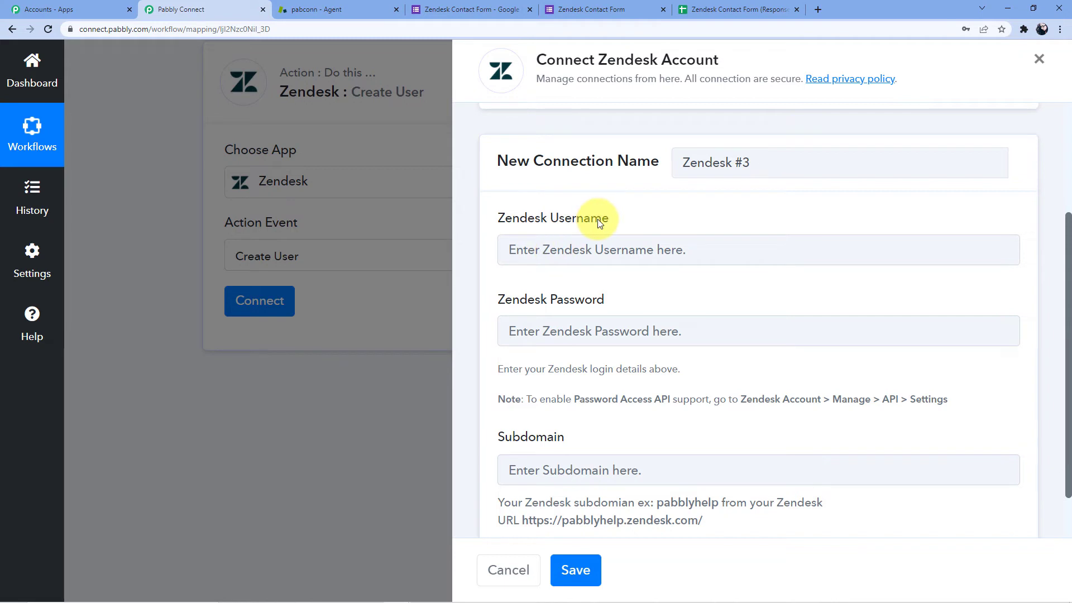
{"action": "scroll", "coordinate": [575, 246], "scroll_direction": "down", "scroll_amount": 1}
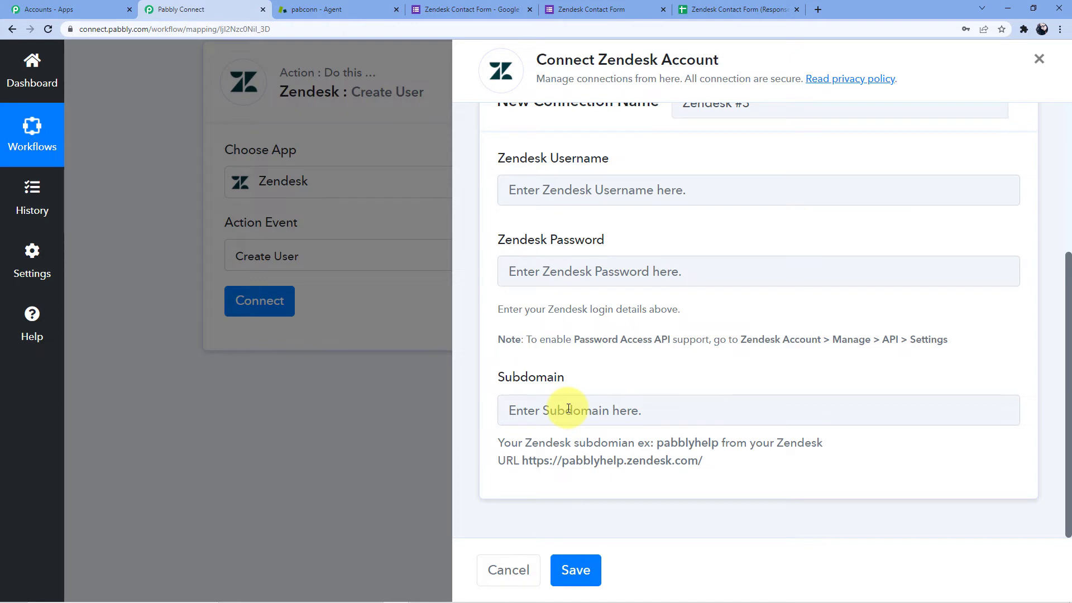
{"action": "left_click", "coordinate": [537, 193]}
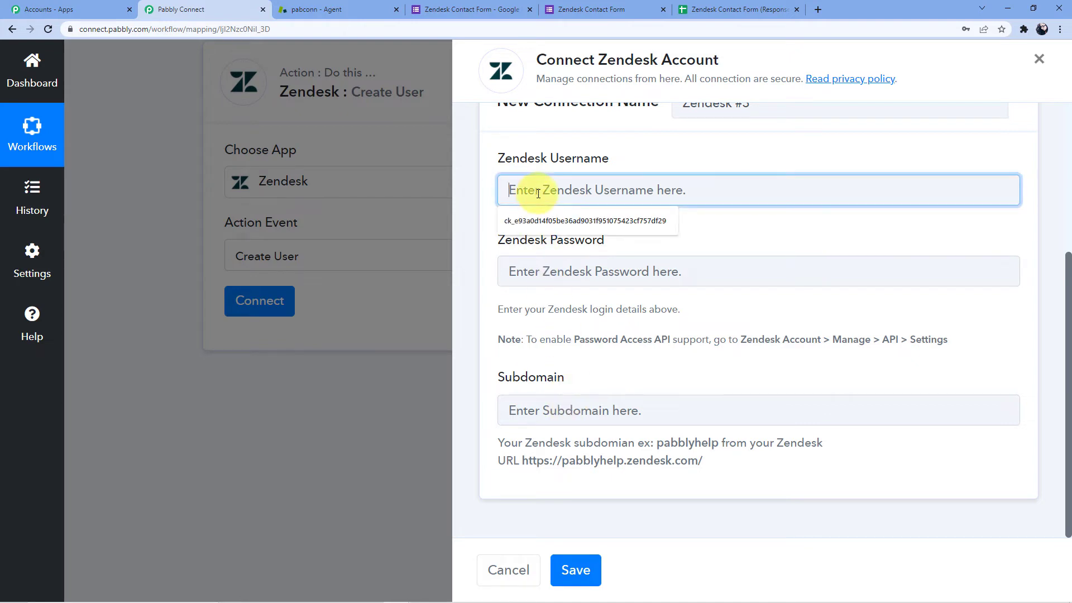
{"action": "left_click", "coordinate": [554, 270]}
{"action": "left_click", "coordinate": [658, 221]}
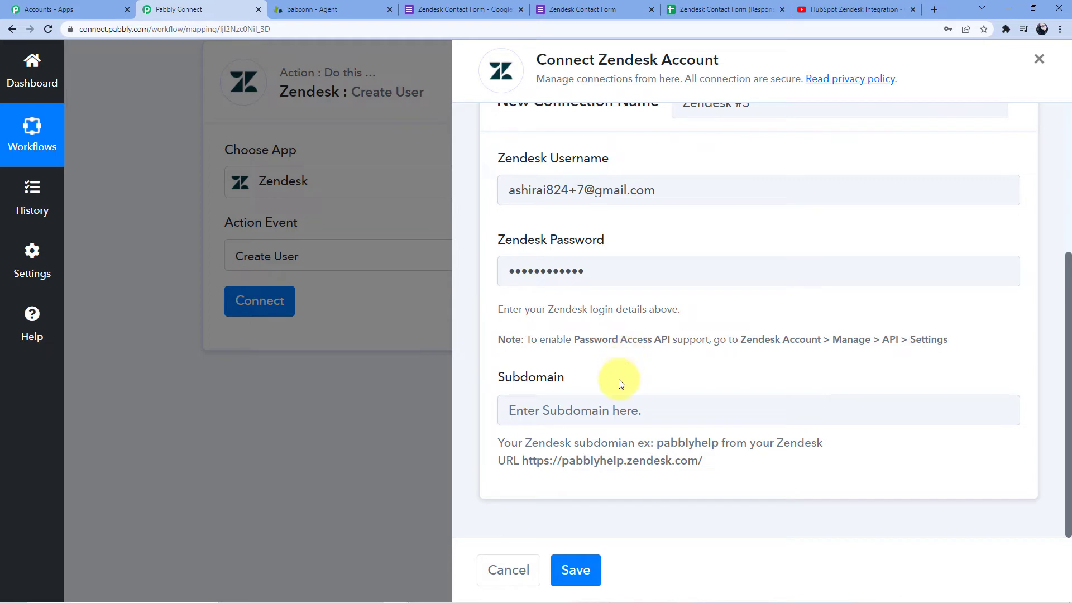
Copy the subdomain pabconn from the Zendesk agent page address for the Subdomain field.
{"action": "left_click_drag", "start_coordinate": [521, 462], "coordinate": [693, 484]}
{"action": "left_click", "coordinate": [691, 482]}
{"action": "left_click_drag", "start_coordinate": [657, 442], "coordinate": [719, 442]}
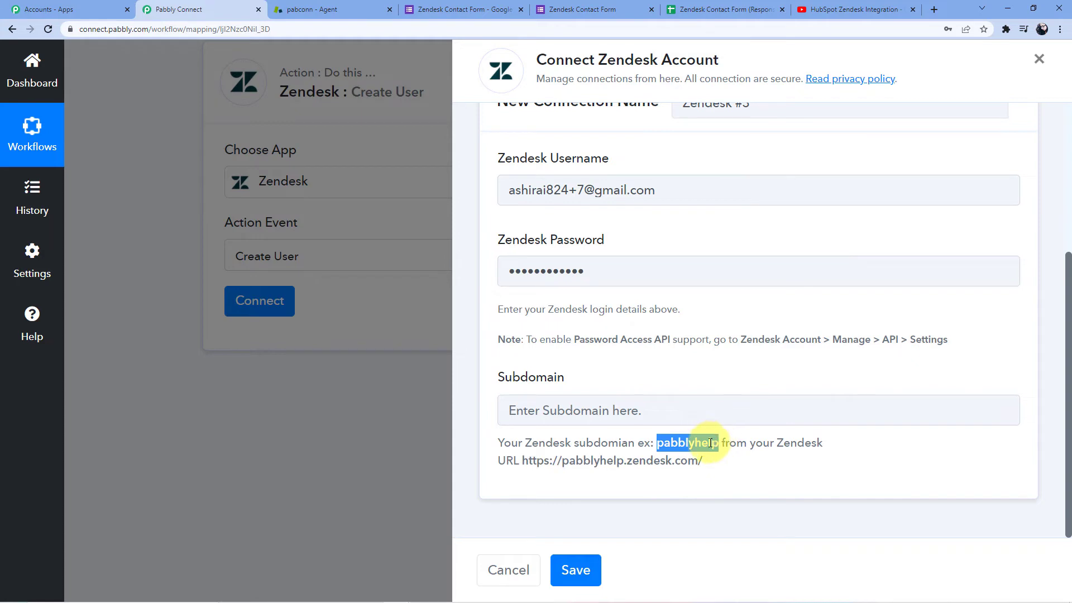
{"action": "left_click", "coordinate": [337, 6]}
{"action": "left_click", "coordinate": [239, 29]}
{"action": "left_click", "coordinate": [225, 34]}
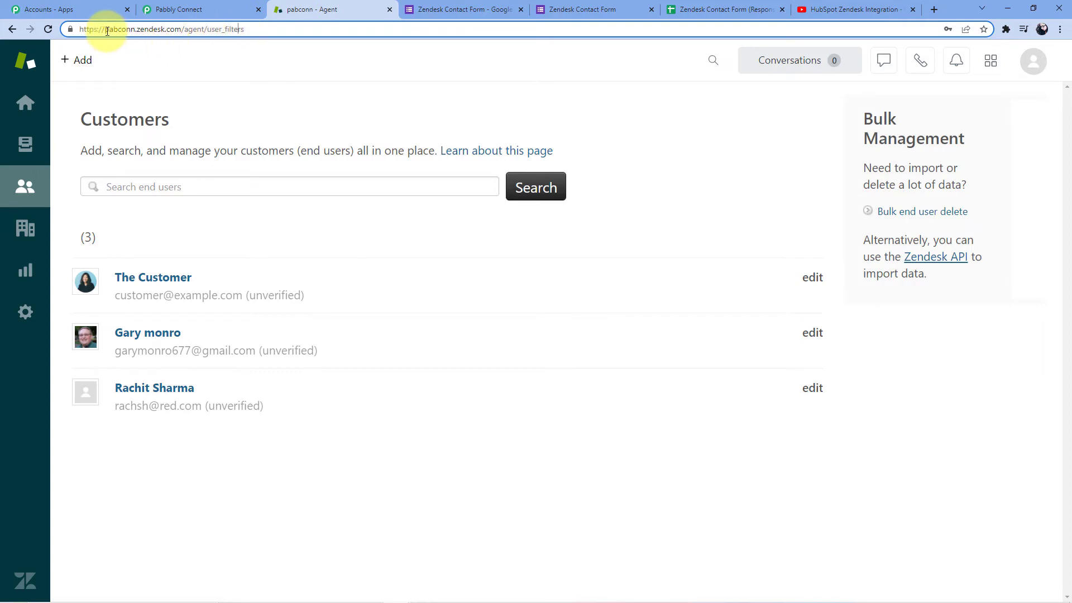
{"action": "left_click_drag", "start_coordinate": [107, 31], "coordinate": [127, 31]}
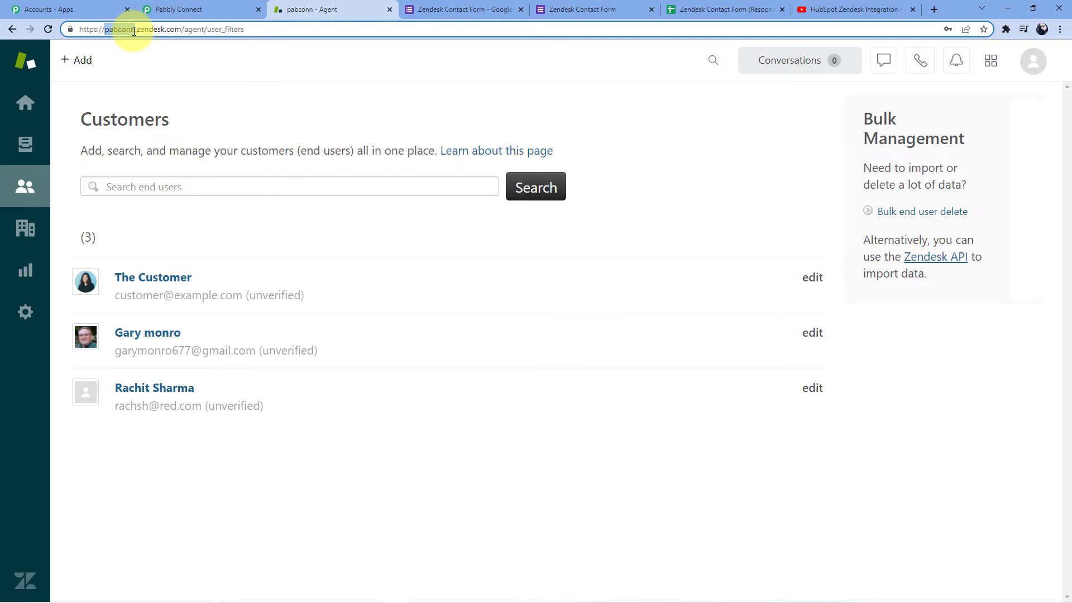
{"action": "right_click", "coordinate": [126, 29]}
{"action": "left_click", "coordinate": [158, 104]}
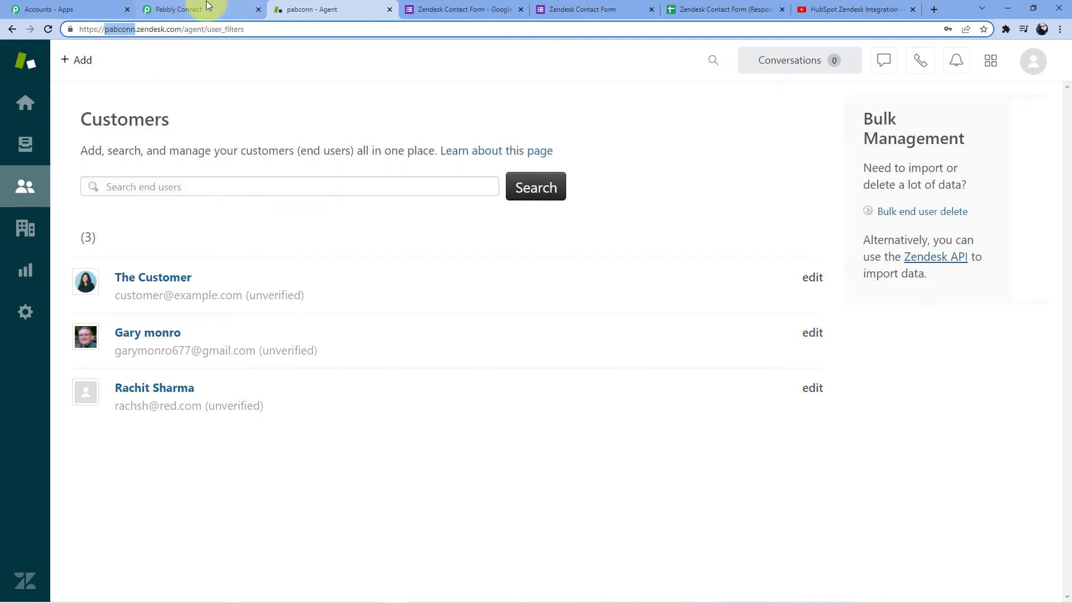
{"action": "left_click", "coordinate": [195, 10]}
{"action": "left_click", "coordinate": [566, 412]}
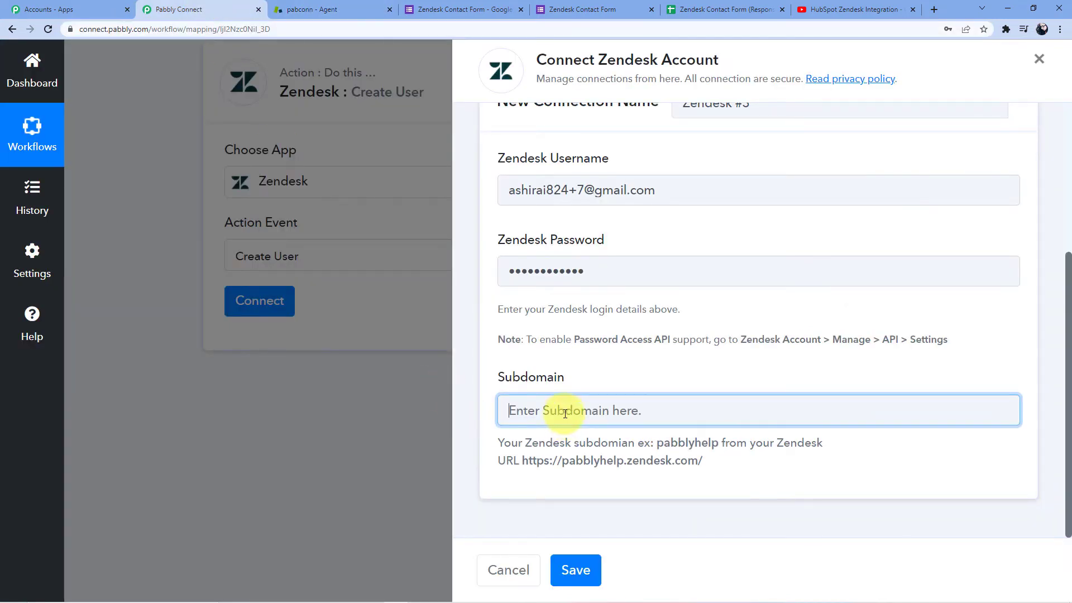
Save the new Zendesk connection with subdomain pabconn.
{"action": "type", "text": "pabconn"}
{"action": "left_click", "coordinate": [575, 568]}
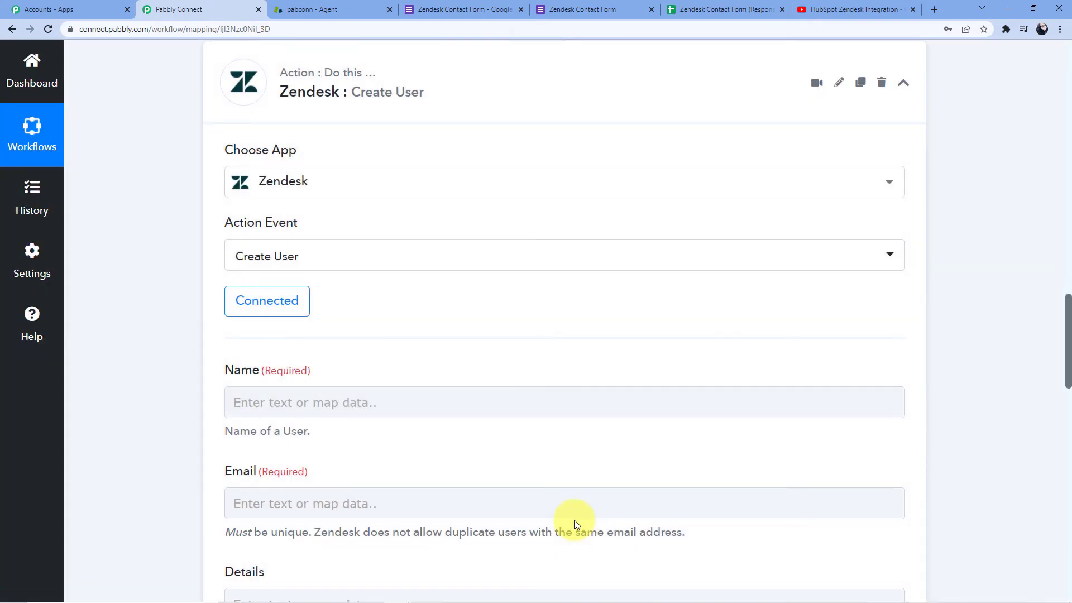
{"action": "scroll", "coordinate": [450, 251], "scroll_direction": "down", "scroll_amount": 3}
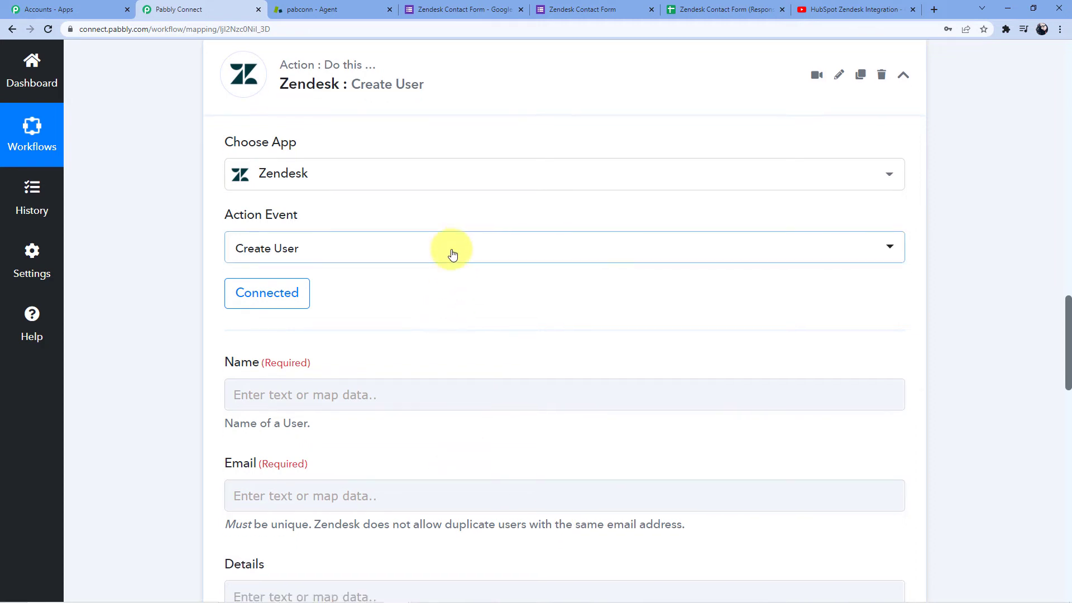
Review the empty Create User fields alongside the trigger's Response Received data.
{"action": "left_click", "coordinate": [337, 227]}
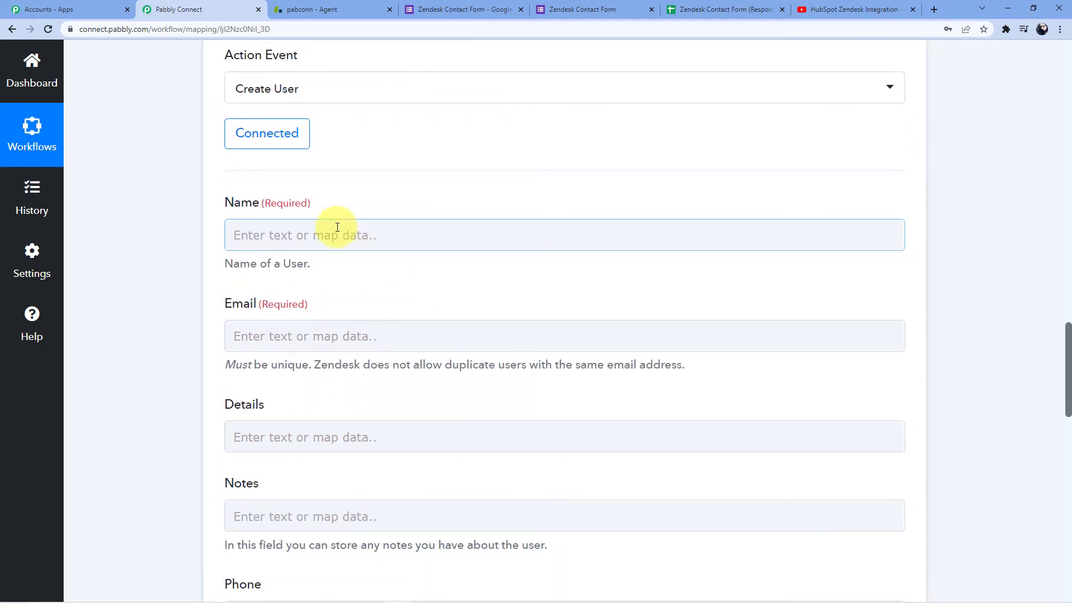
{"action": "scroll", "coordinate": [314, 307], "scroll_direction": "down", "scroll_amount": 4}
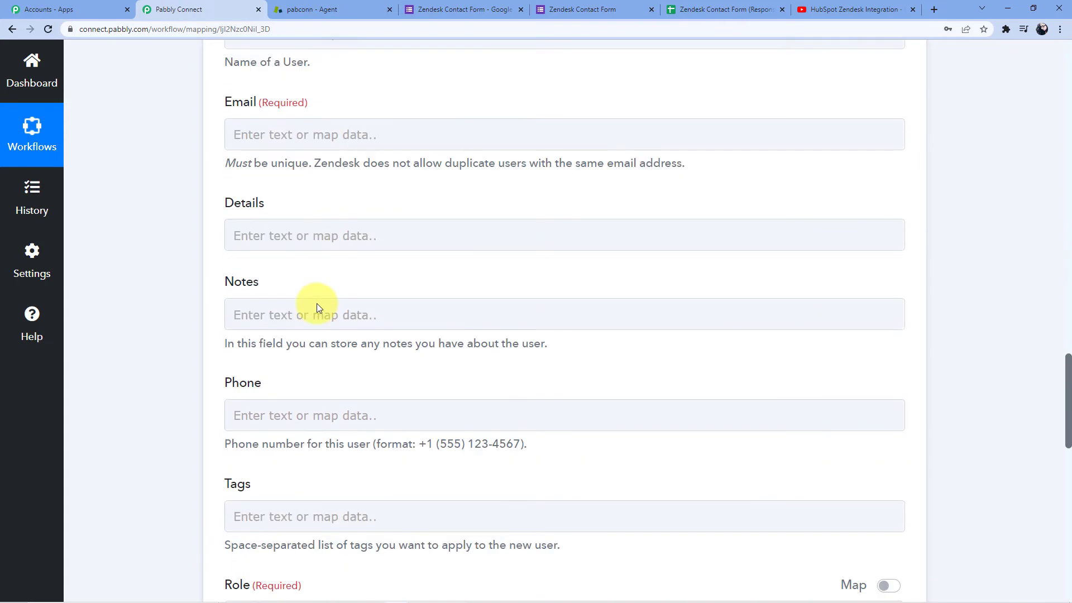
{"action": "scroll", "coordinate": [321, 257], "scroll_direction": "down", "scroll_amount": 7}
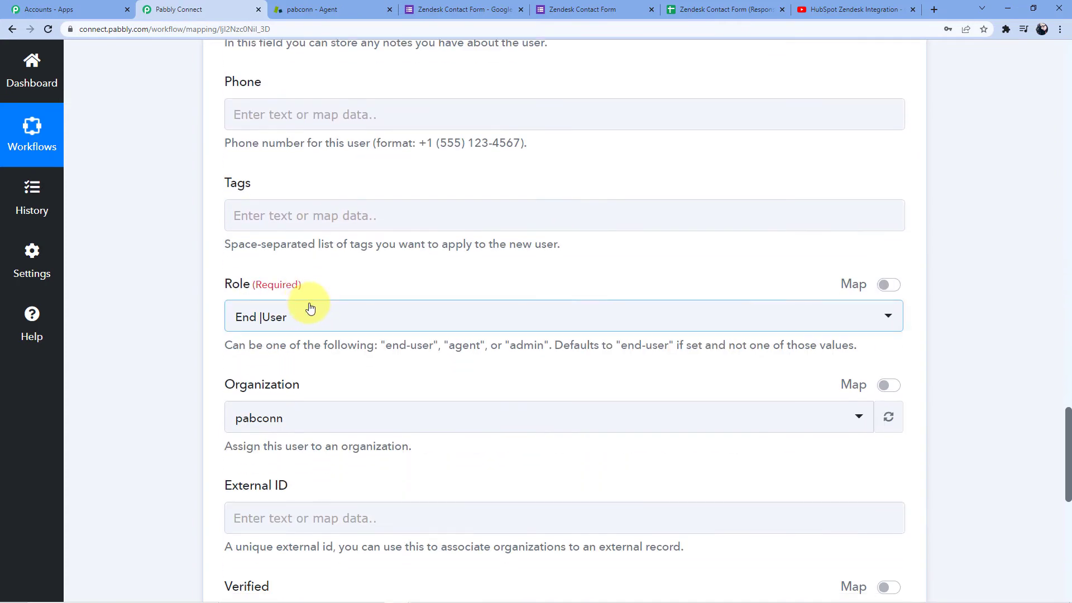
{"action": "scroll", "coordinate": [313, 318], "scroll_direction": "down", "scroll_amount": 2}
{"action": "scroll", "coordinate": [311, 328], "scroll_direction": "up", "scroll_amount": 15}
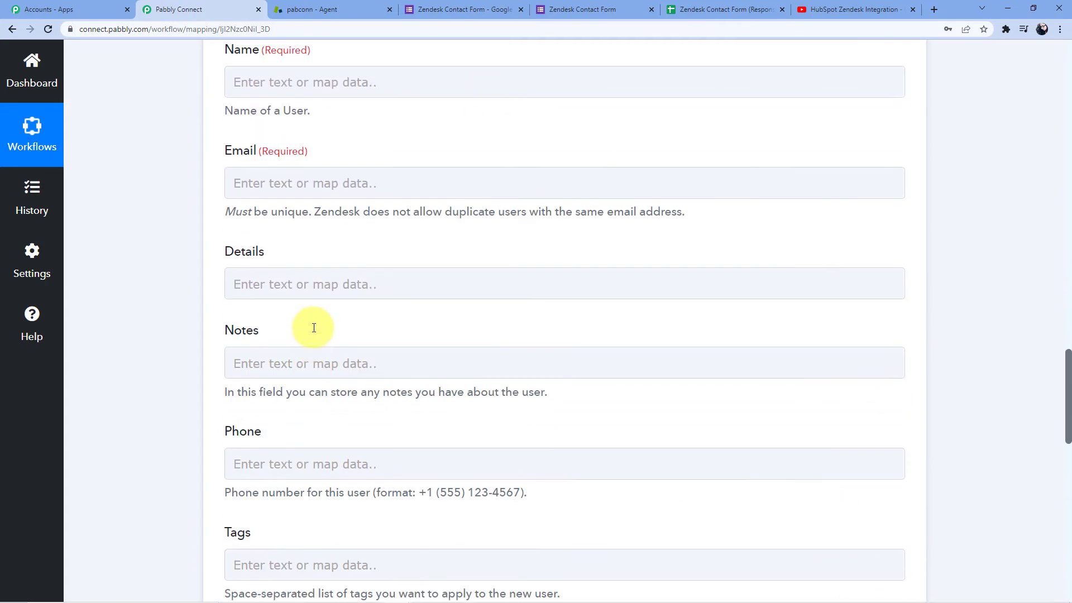
{"action": "scroll", "coordinate": [313, 328], "scroll_direction": "up", "scroll_amount": 3}
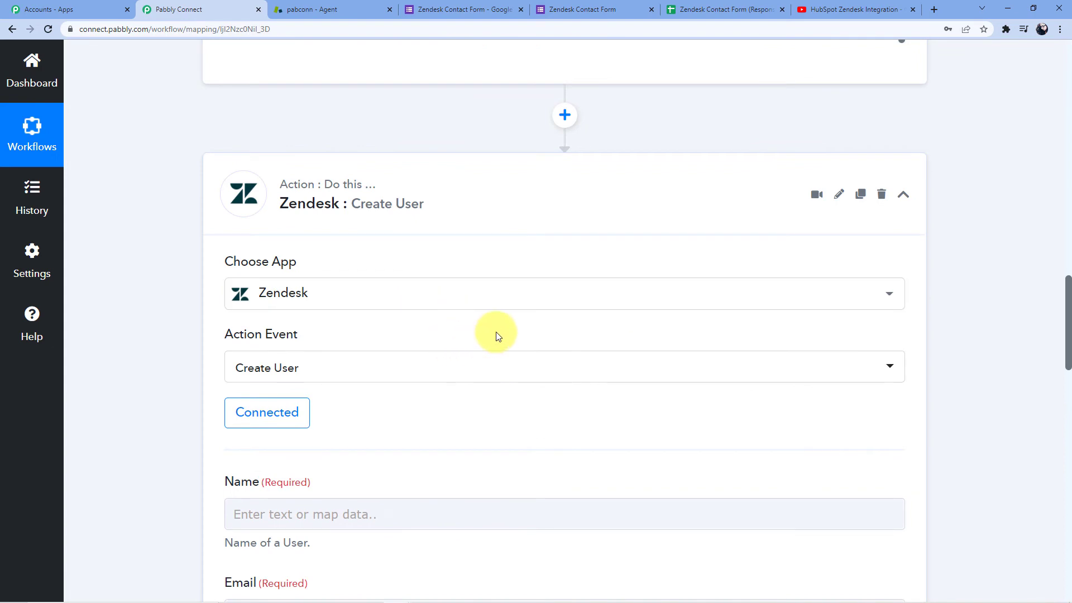
{"action": "scroll", "coordinate": [497, 335], "scroll_direction": "down", "scroll_amount": 5}
{"action": "scroll", "coordinate": [472, 349], "scroll_direction": "up", "scroll_amount": 15}
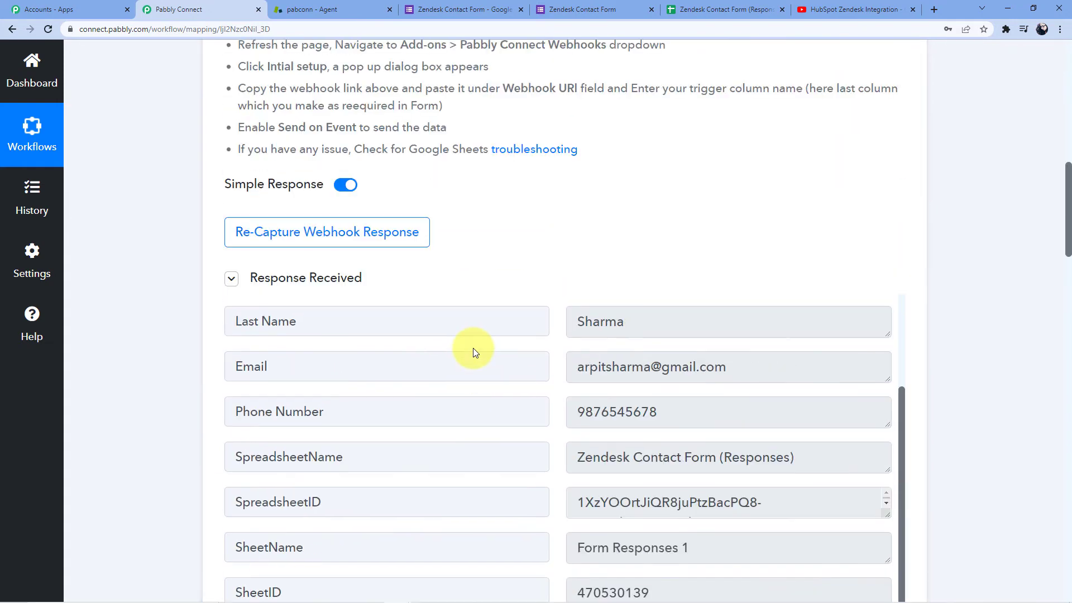
{"action": "scroll", "coordinate": [473, 350], "scroll_direction": "down", "scroll_amount": 4}
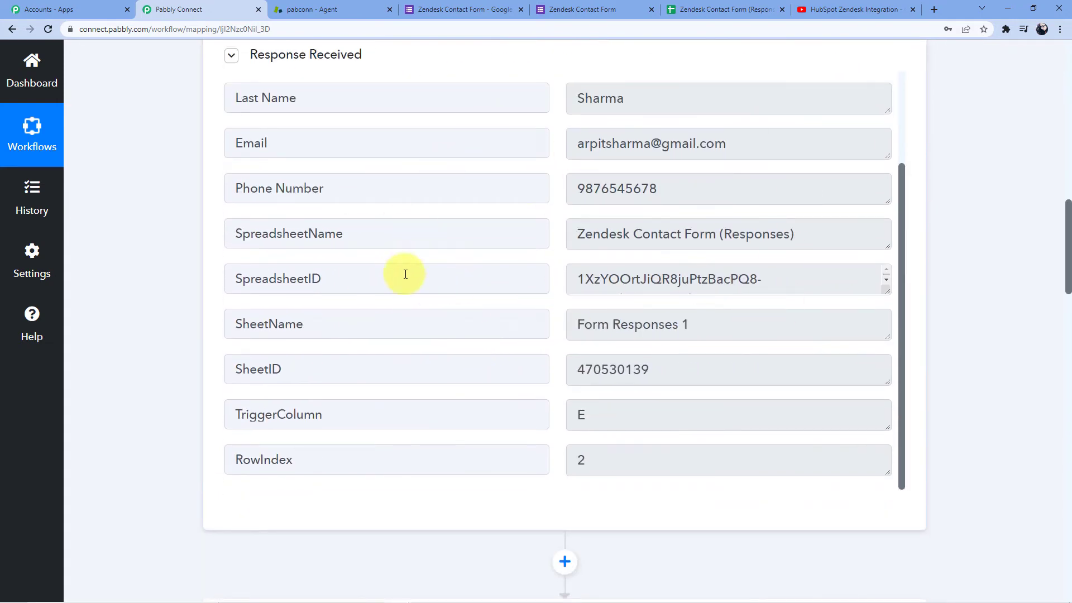
{"action": "scroll", "coordinate": [405, 274], "scroll_direction": "down", "scroll_amount": 10}
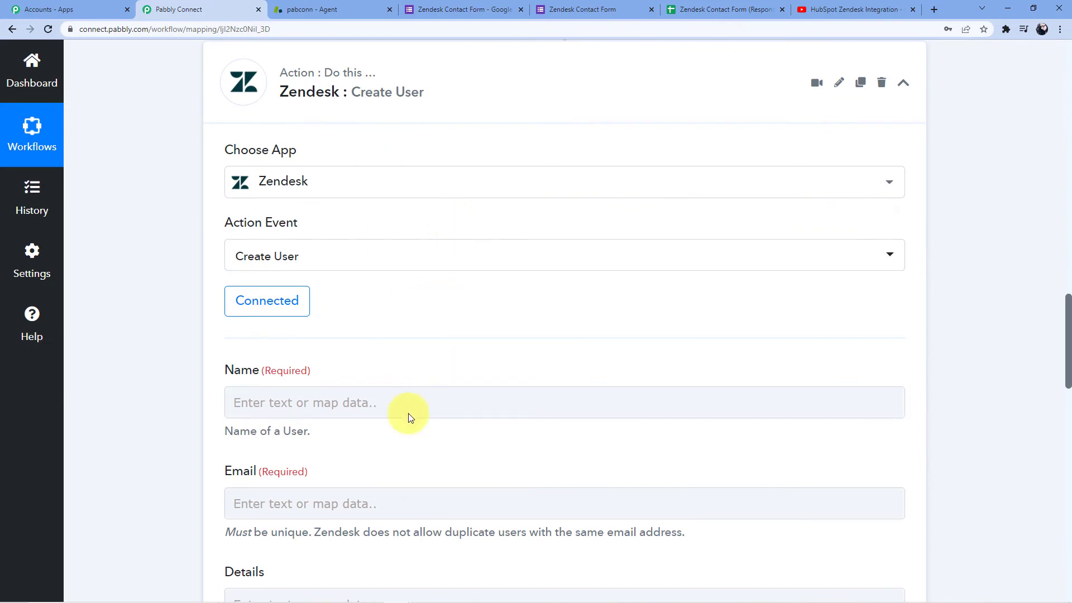
{"action": "scroll", "coordinate": [410, 418], "scroll_direction": "down", "scroll_amount": 3}
Map the form's First Name and Last Name into the Zendesk user's Name field.
{"action": "left_click", "coordinate": [280, 237]}
{"action": "scroll", "coordinate": [335, 218], "scroll_direction": "down", "scroll_amount": 3}
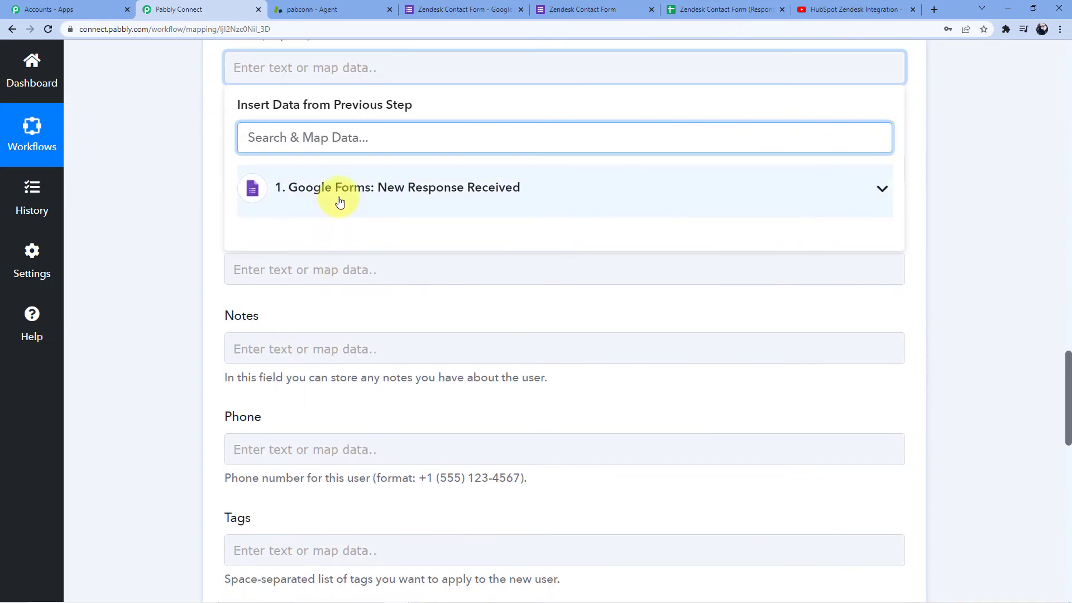
{"action": "left_click", "coordinate": [340, 202]}
{"action": "left_click", "coordinate": [354, 271]}
{"action": "left_click", "coordinate": [153, 175]}
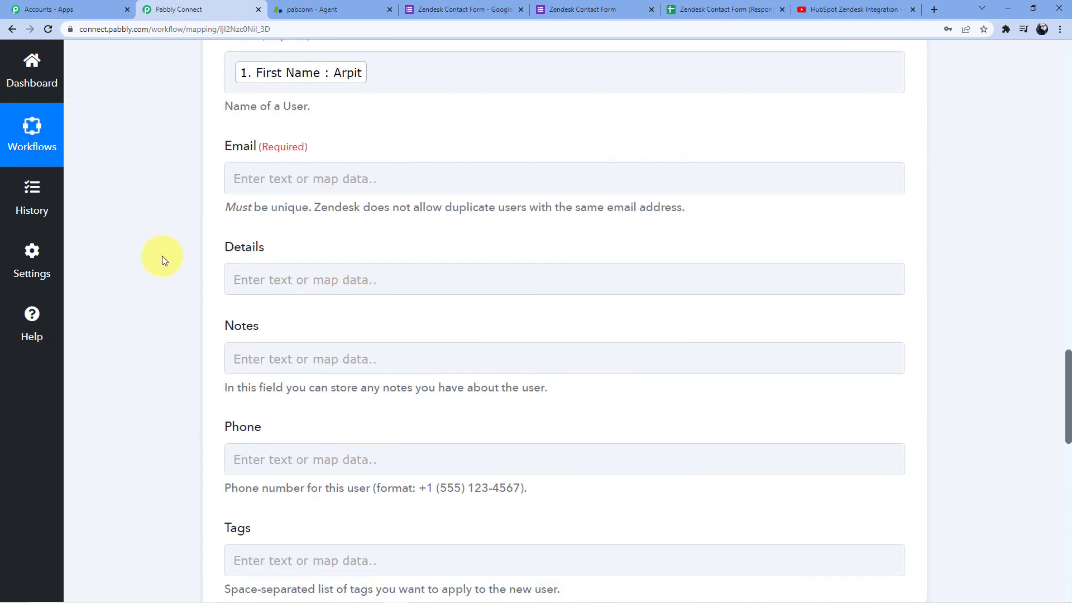
{"action": "scroll", "coordinate": [162, 256], "scroll_direction": "up", "scroll_amount": 4}
{"action": "left_click", "coordinate": [418, 291]}
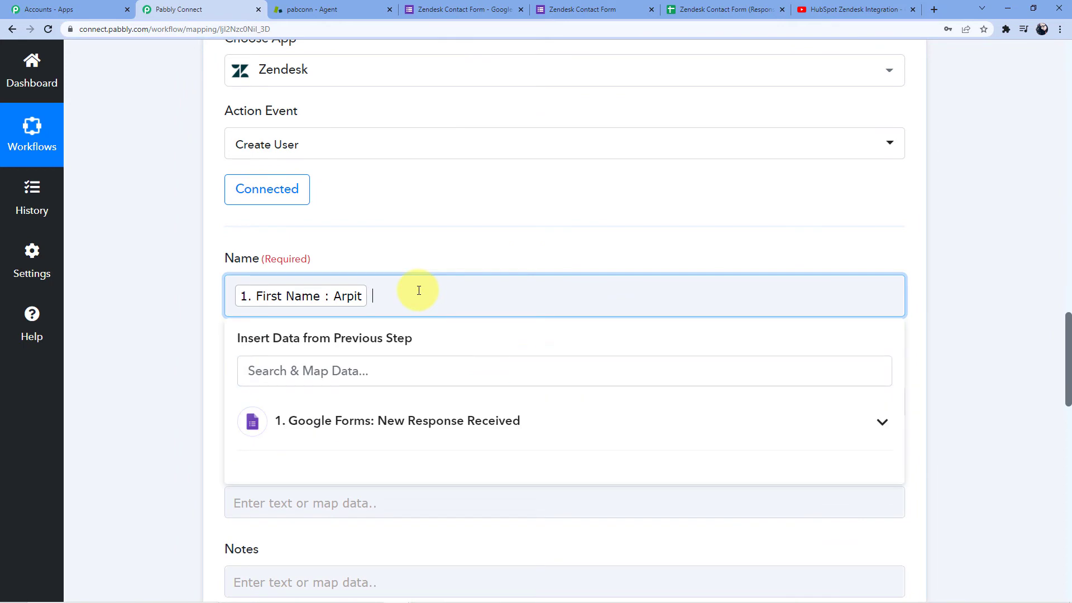
{"action": "left_click", "coordinate": [359, 421]}
{"action": "scroll", "coordinate": [358, 390], "scroll_direction": "down", "scroll_amount": 2}
{"action": "left_click", "coordinate": [273, 416]}
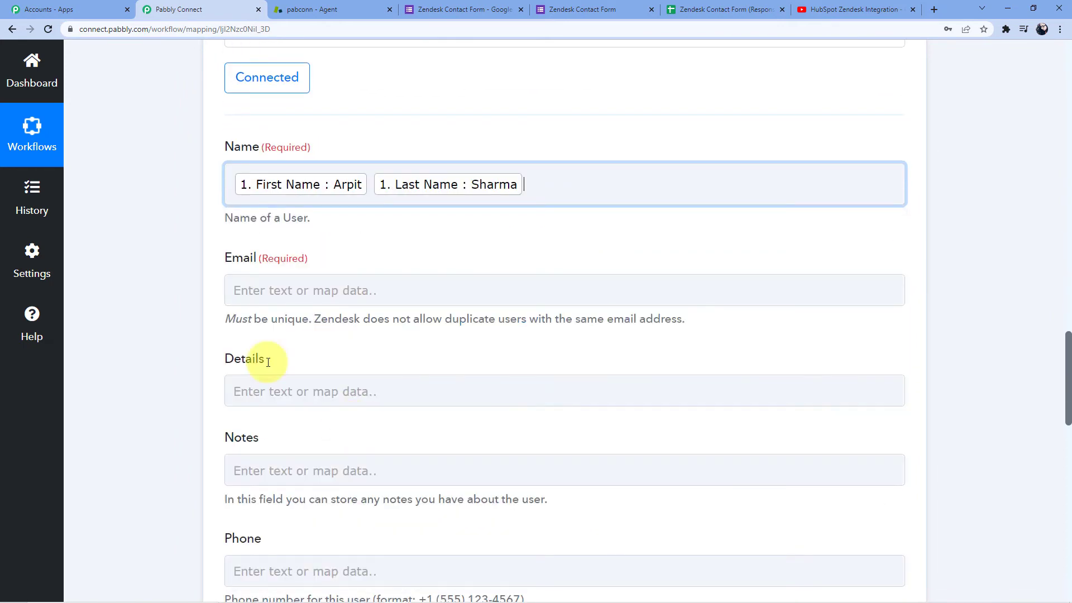
Map the form's Email response into the Zendesk Email field.
{"action": "left_click", "coordinate": [265, 283]}
{"action": "scroll", "coordinate": [312, 268], "scroll_direction": "down", "scroll_amount": 3}
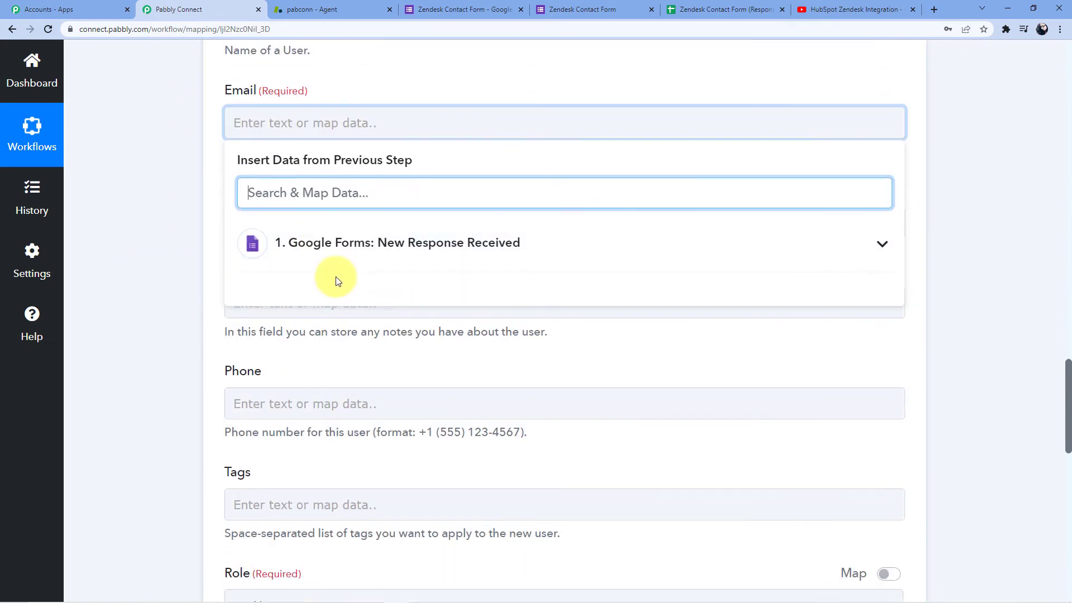
{"action": "left_click", "coordinate": [287, 249]}
{"action": "scroll", "coordinate": [354, 265], "scroll_direction": "down", "scroll_amount": 1}
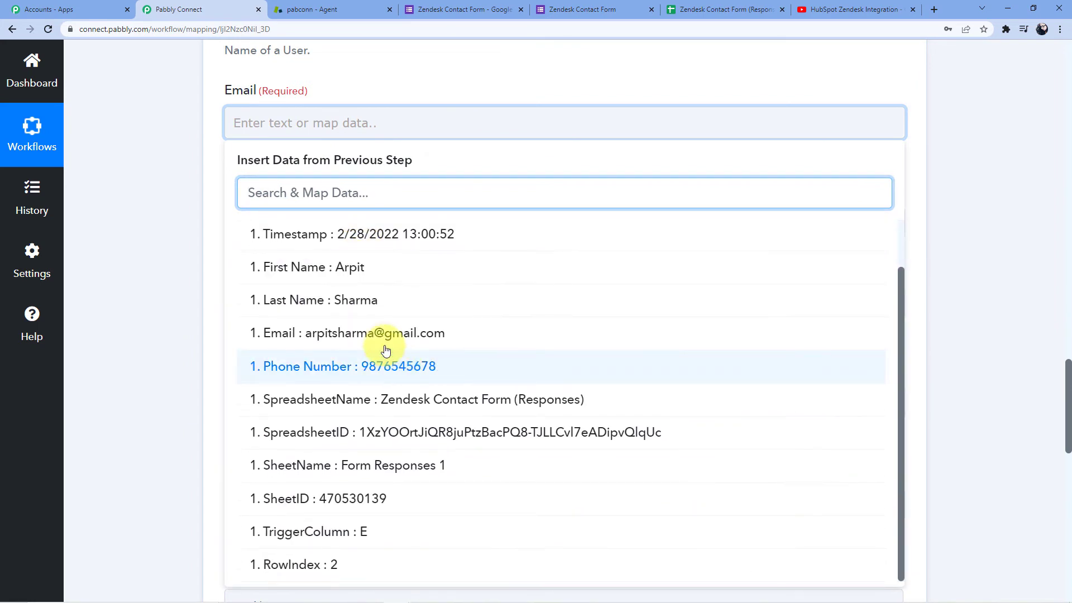
{"action": "left_click", "coordinate": [374, 333]}
{"action": "left_click", "coordinate": [182, 219]}
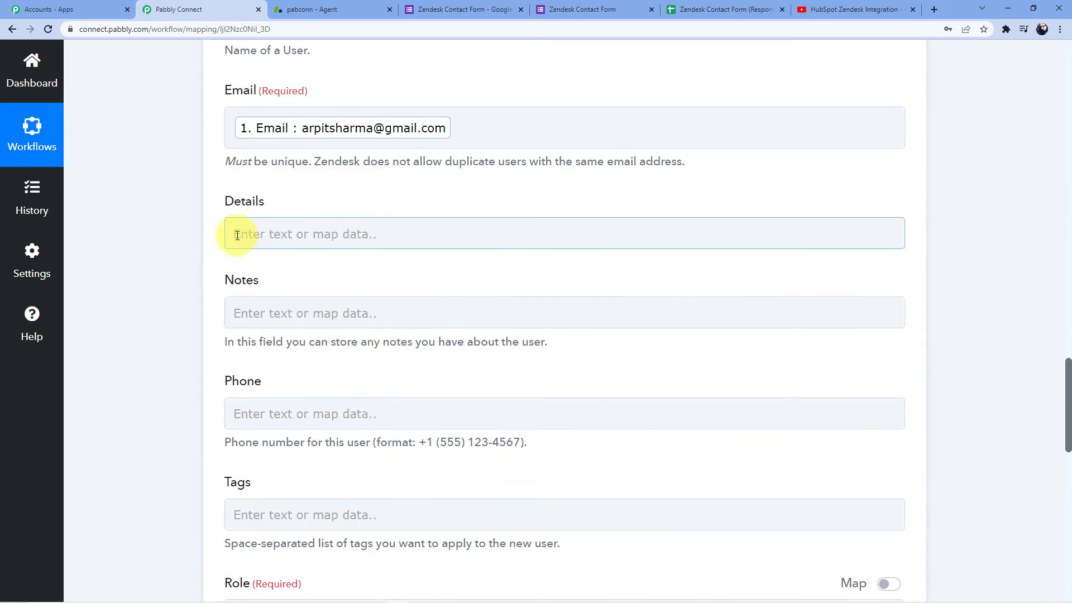
Keep the user Role as End User and check the Zendesk Customers list.
{"action": "scroll", "coordinate": [156, 256], "scroll_direction": "down", "scroll_amount": 5}
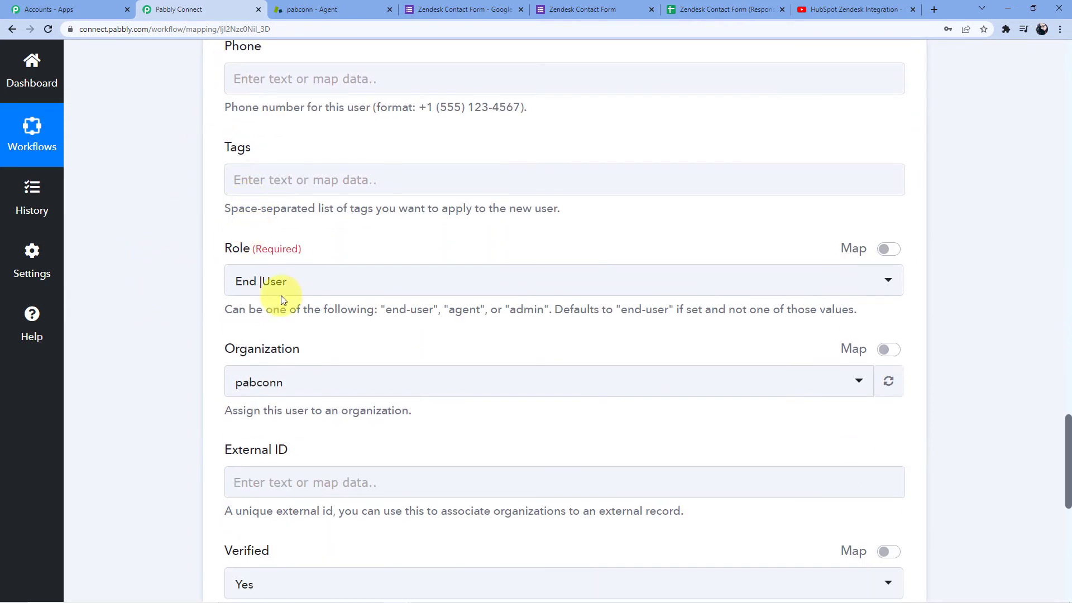
{"action": "left_click", "coordinate": [284, 290]}
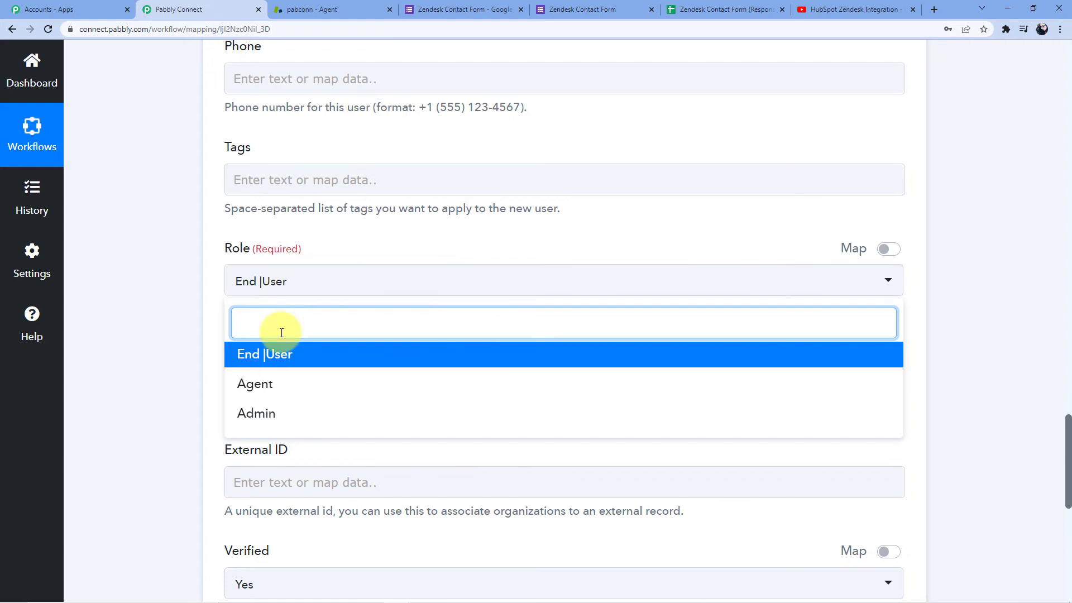
{"action": "left_click", "coordinate": [293, 282]}
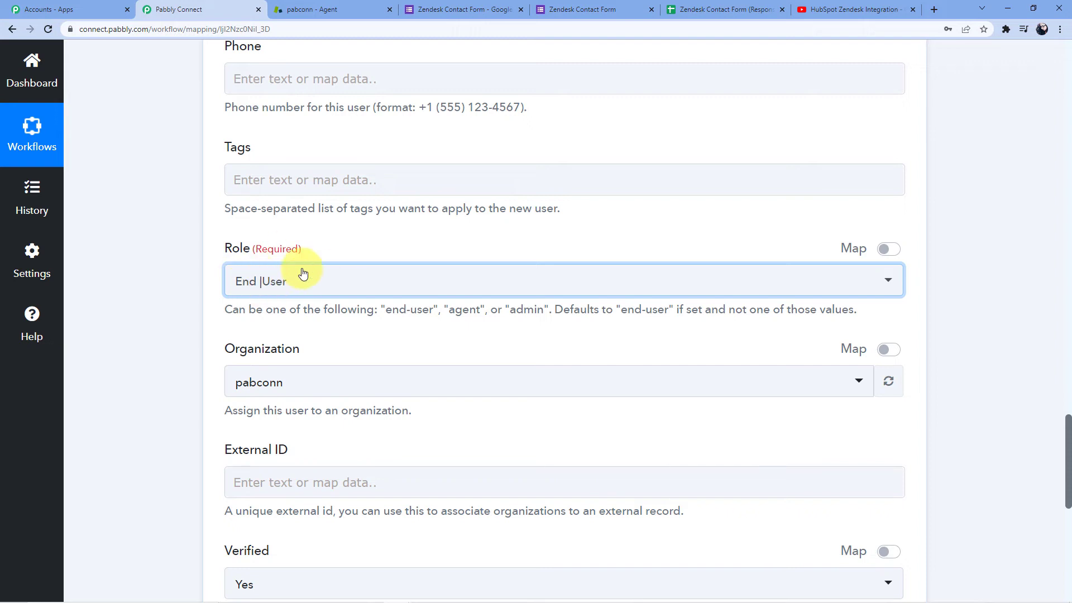
{"action": "scroll", "coordinate": [312, 287], "scroll_direction": "down", "scroll_amount": 2}
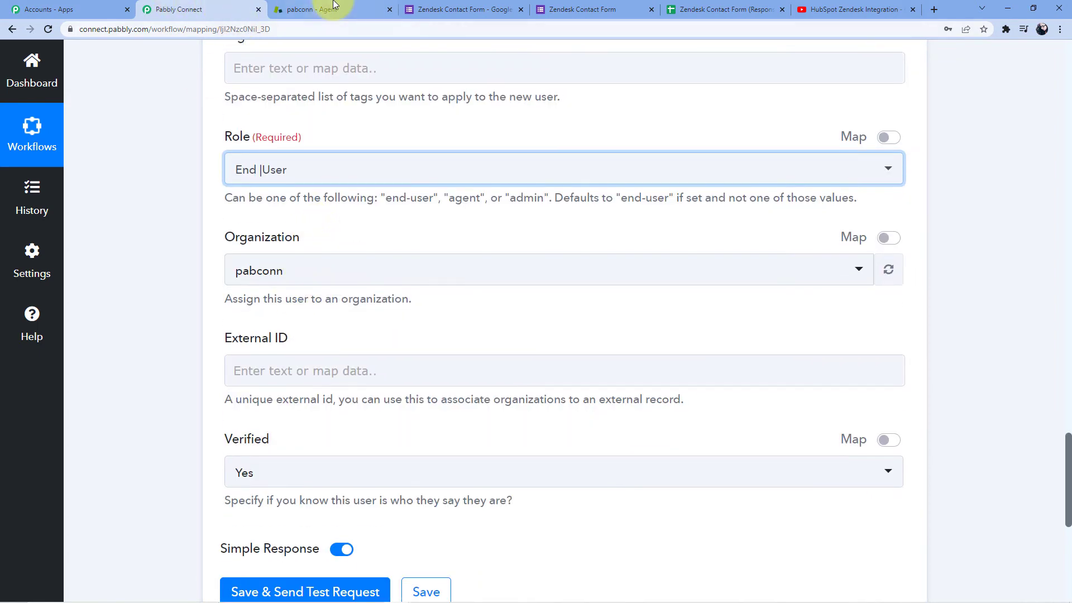
{"action": "left_click", "coordinate": [311, 9]}
{"action": "left_click", "coordinate": [246, 6]}
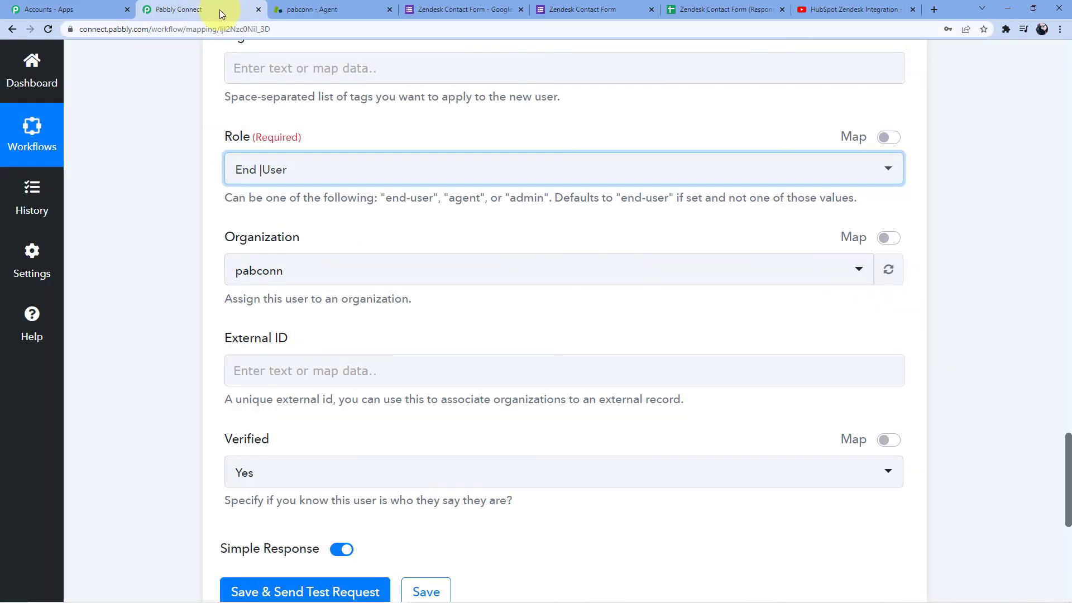
{"action": "scroll", "coordinate": [398, 239], "scroll_direction": "down", "scroll_amount": 3}
{"action": "scroll", "coordinate": [279, 220], "scroll_direction": "up", "scroll_amount": 2}
{"action": "scroll", "coordinate": [290, 254], "scroll_direction": "down", "scroll_amount": 3}
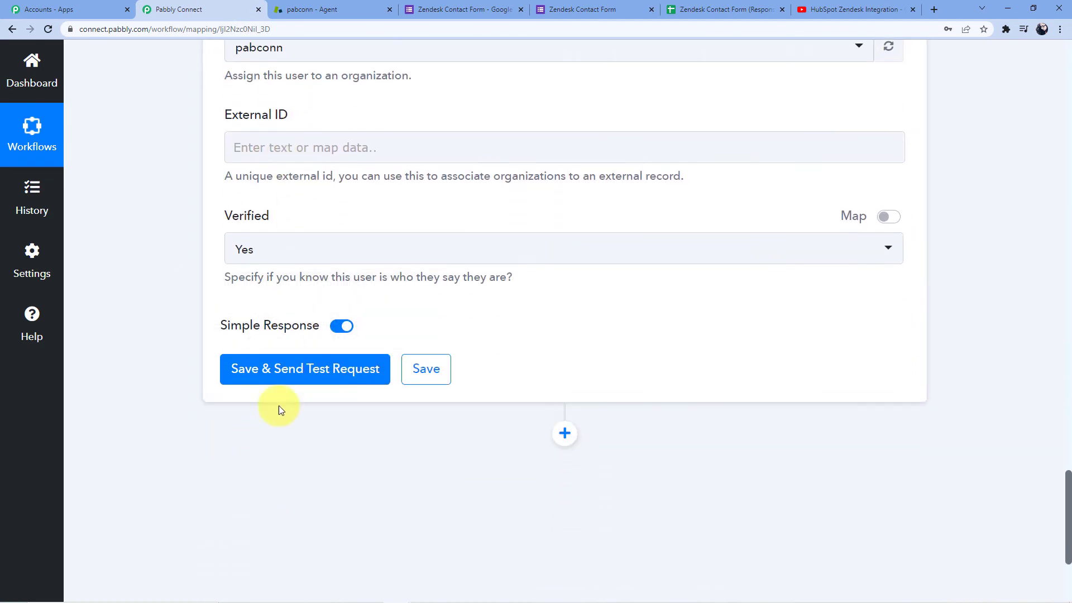
Review the created user's User Id, User Url and details in the test response.
{"action": "left_click", "coordinate": [277, 374]}
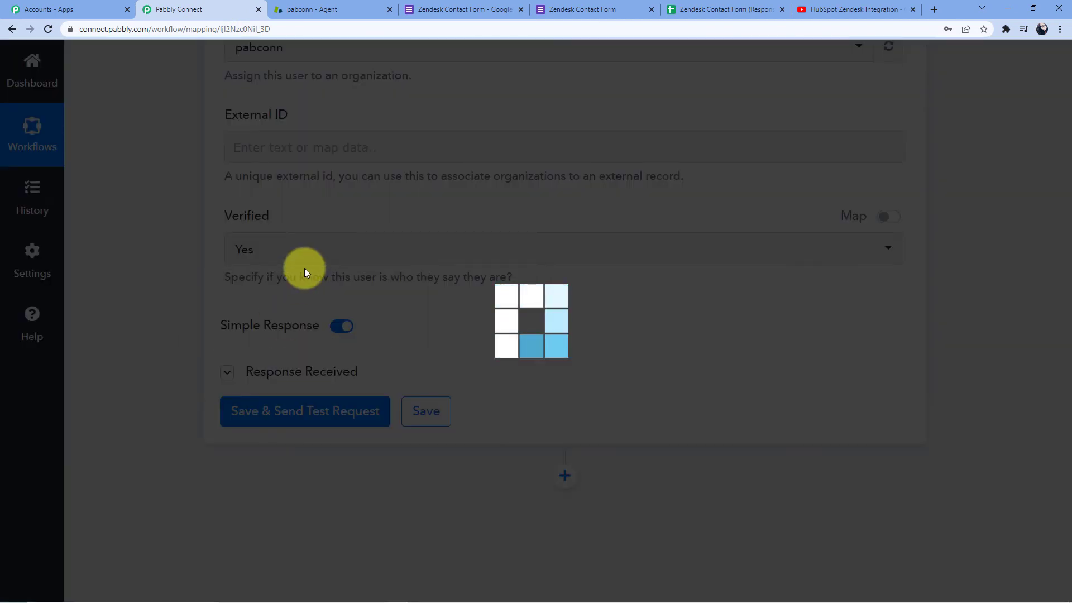
{"action": "scroll", "coordinate": [647, 272], "scroll_direction": "down", "scroll_amount": 4}
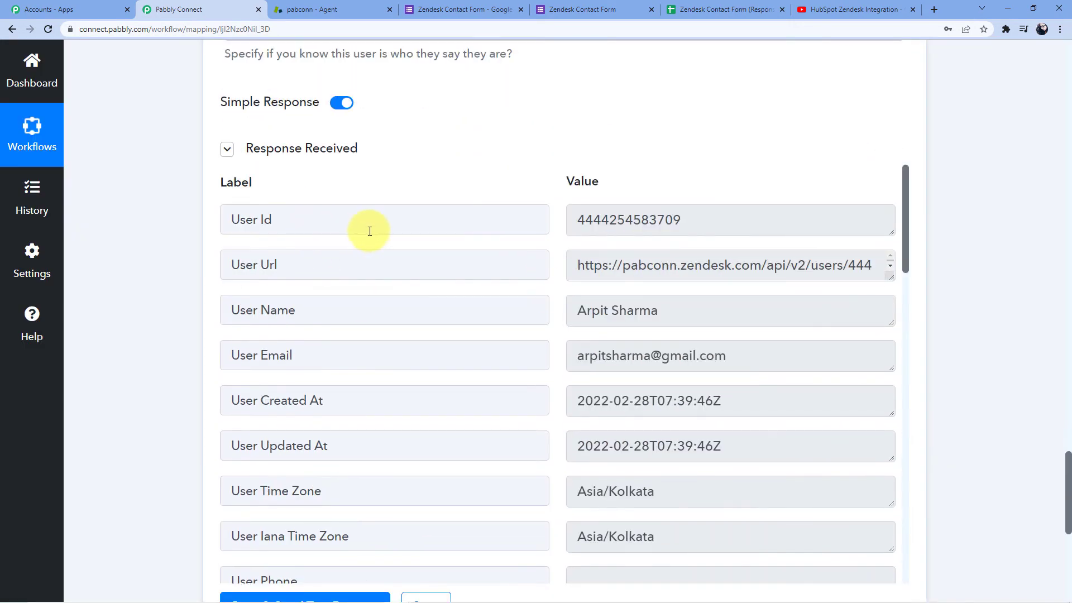
{"action": "left_click_drag", "start_coordinate": [580, 220], "coordinate": [682, 220]}
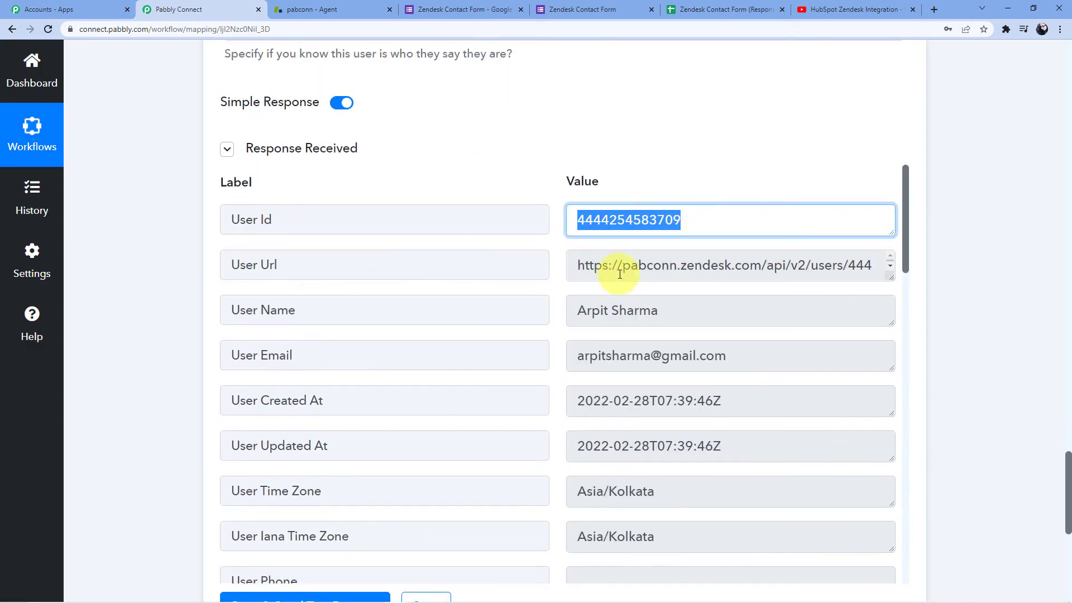
{"action": "triple_click", "coordinate": [777, 267]}
{"action": "left_click_drag", "start_coordinate": [611, 310], "coordinate": [651, 310]}
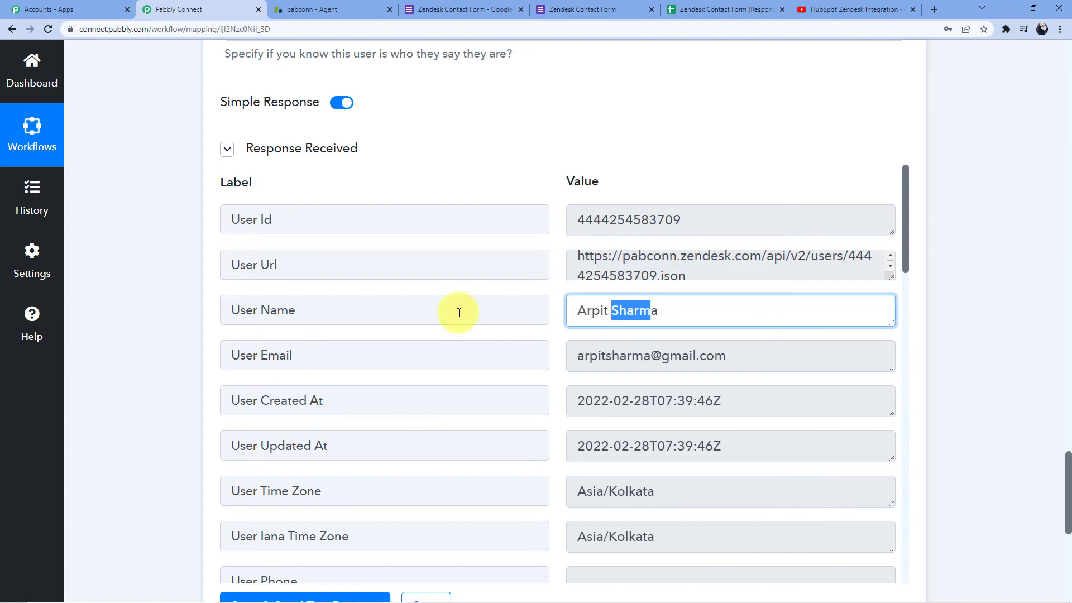
{"action": "scroll", "coordinate": [694, 354], "scroll_direction": "down", "scroll_amount": 2}
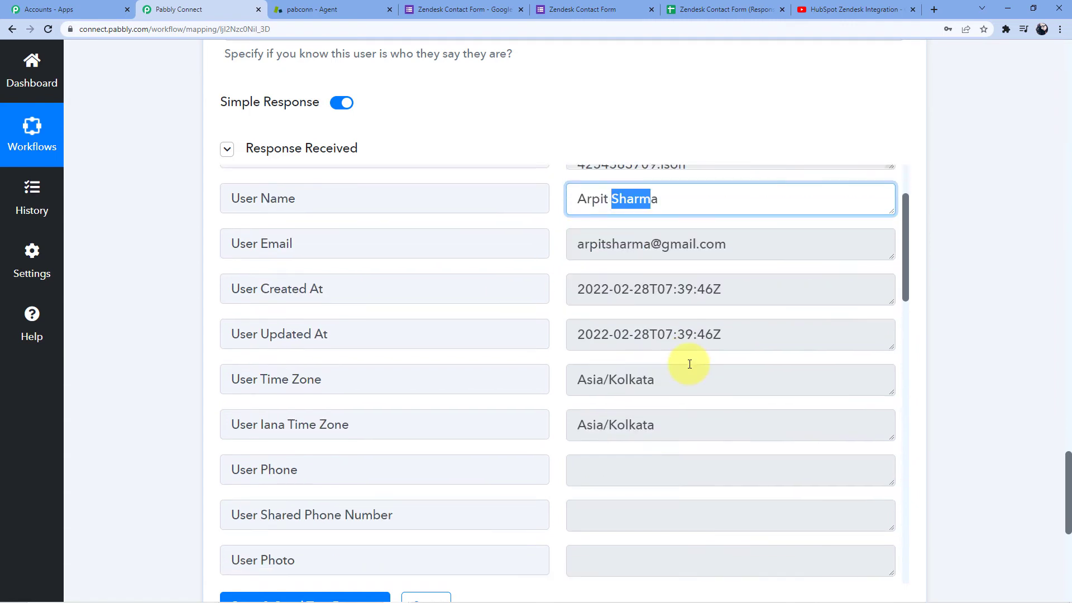
{"action": "scroll", "coordinate": [689, 364], "scroll_direction": "down", "scroll_amount": 5}
{"action": "left_click", "coordinate": [337, 10]}
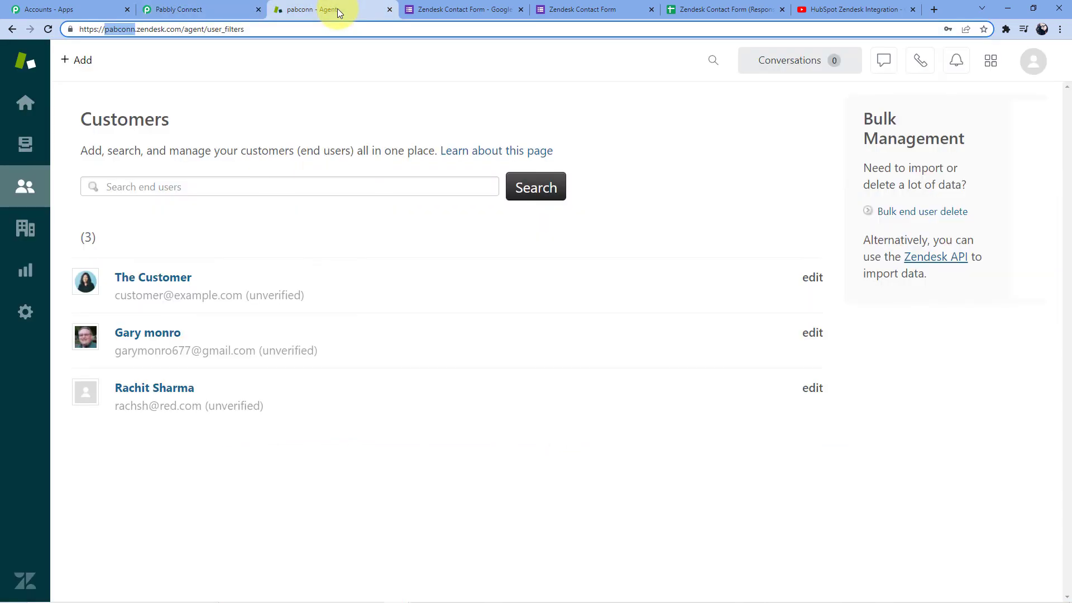
Refresh Zendesk Customers to confirm a count of 4, then select the contact form address.
{"action": "left_click", "coordinate": [28, 184]}
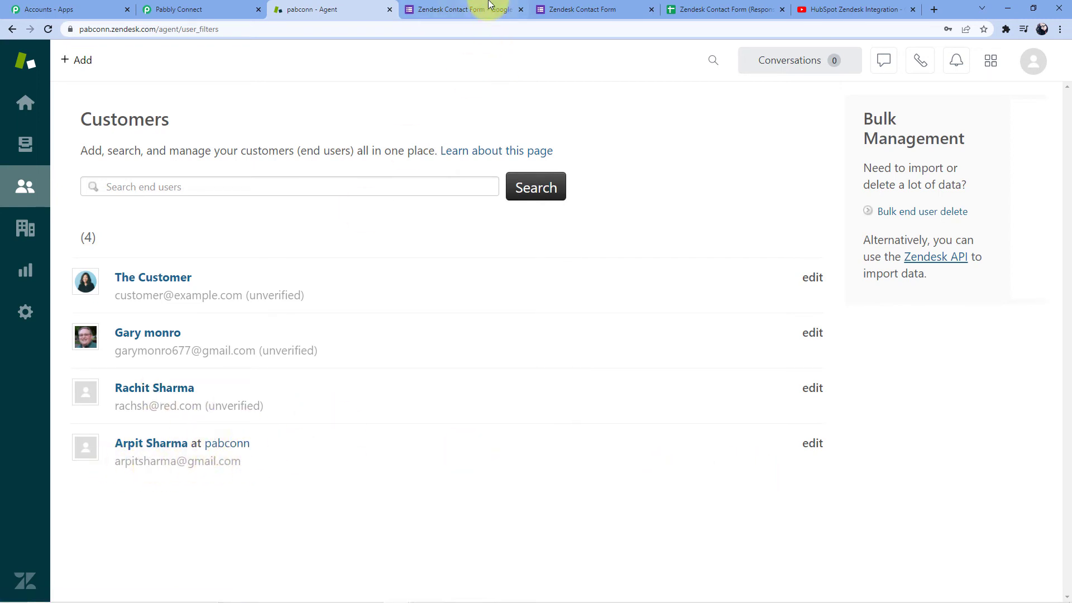
{"action": "left_click", "coordinate": [558, 9]}
{"action": "left_click", "coordinate": [508, 29]}
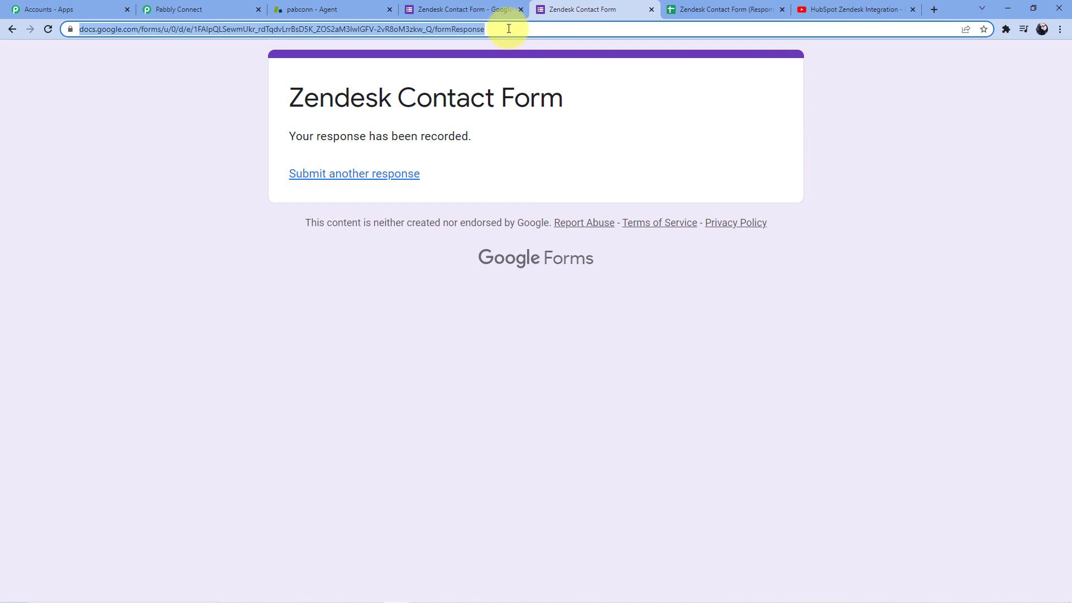
Load a blank form, enter the test contact's first and last names, then open the responses sheet.
{"action": "key", "text": "Return"}
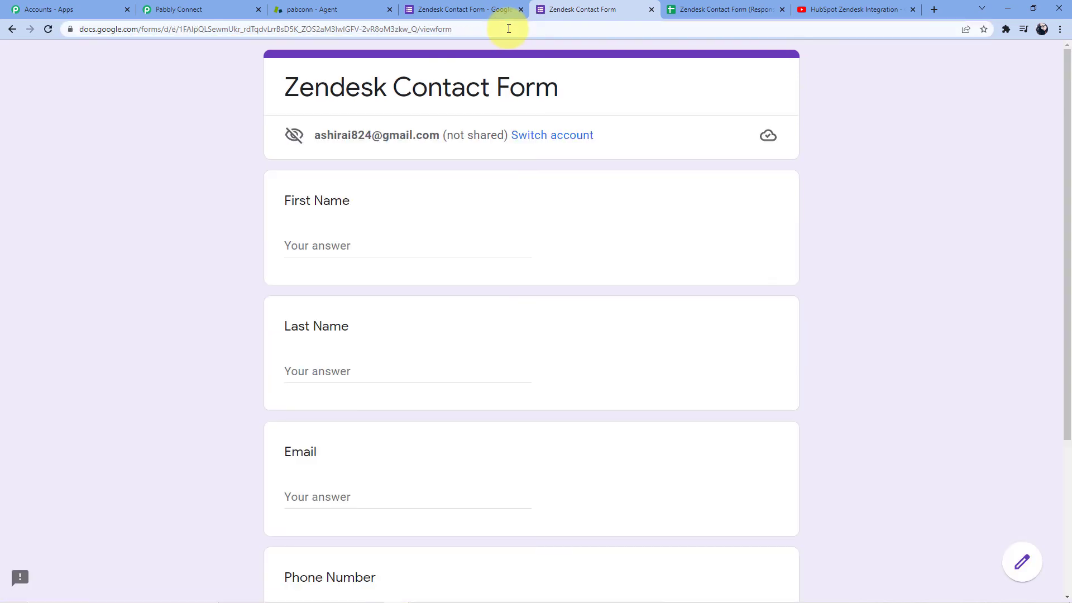
{"action": "left_click", "coordinate": [321, 244]}
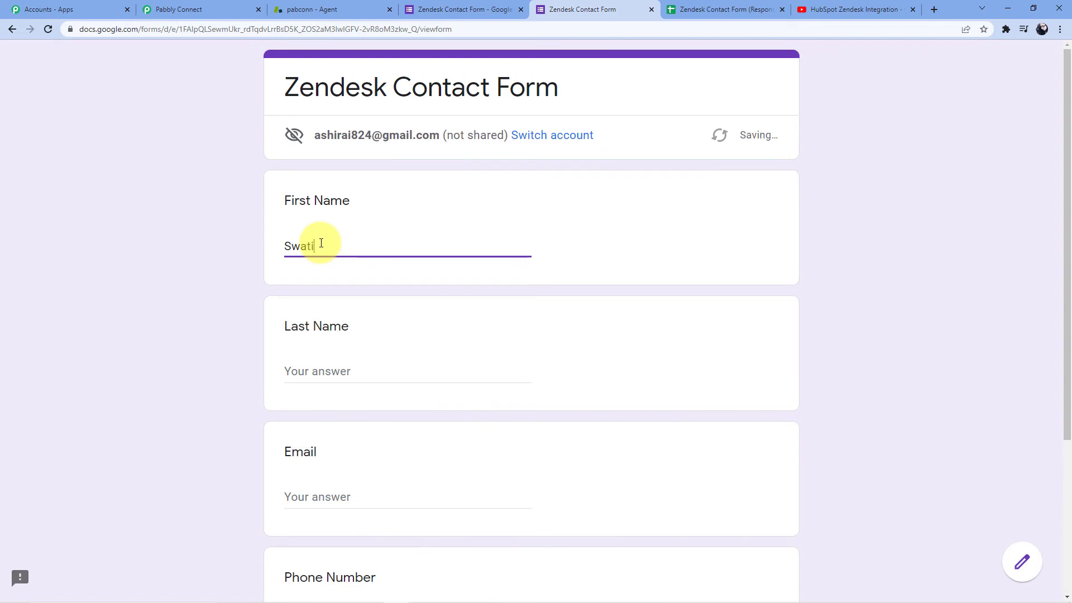
{"action": "left_click", "coordinate": [289, 371]}
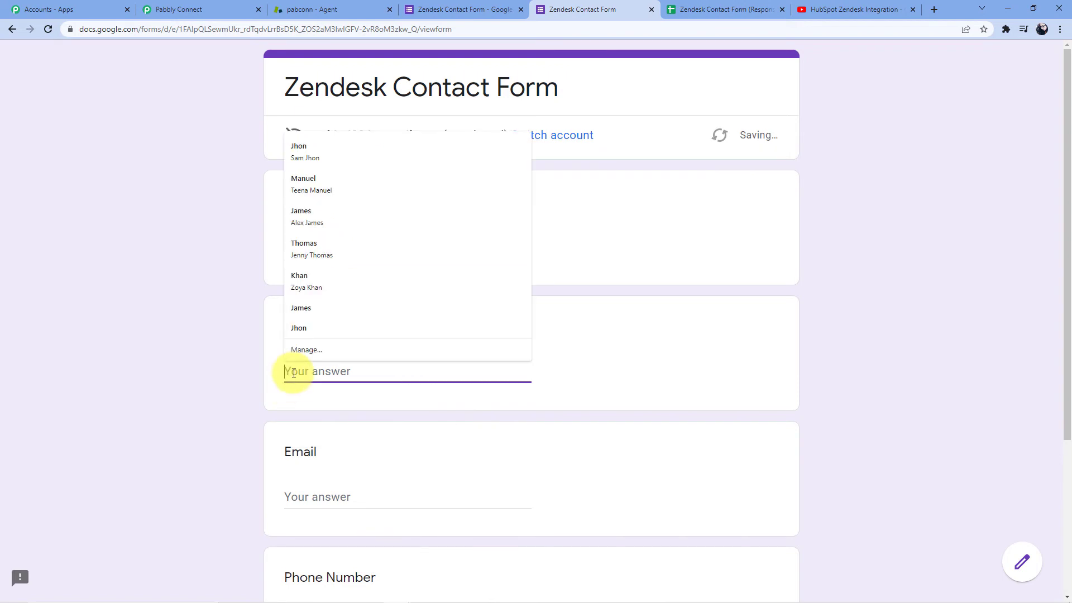
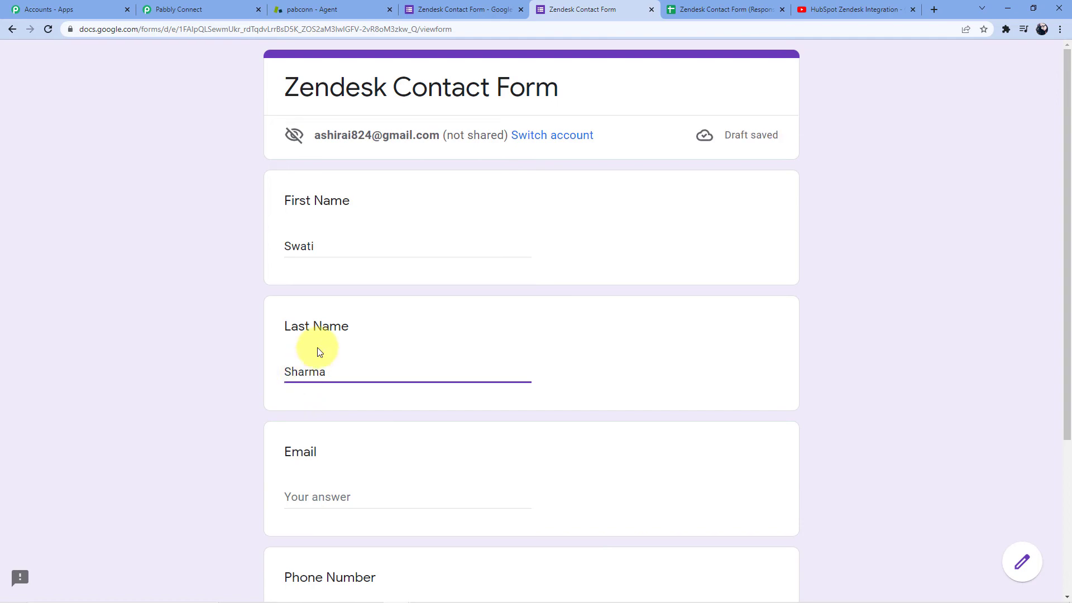
{"action": "left_click", "coordinate": [677, 11]}
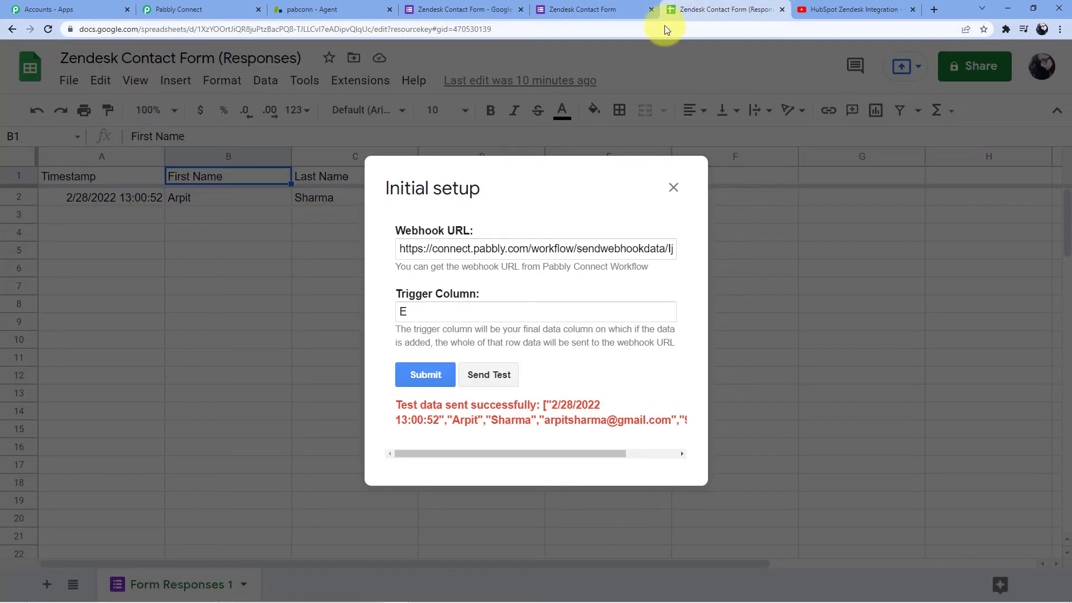
Close the webhook setup dialog and select empty cell B3 in the sheet.
{"action": "left_click", "coordinate": [673, 187]}
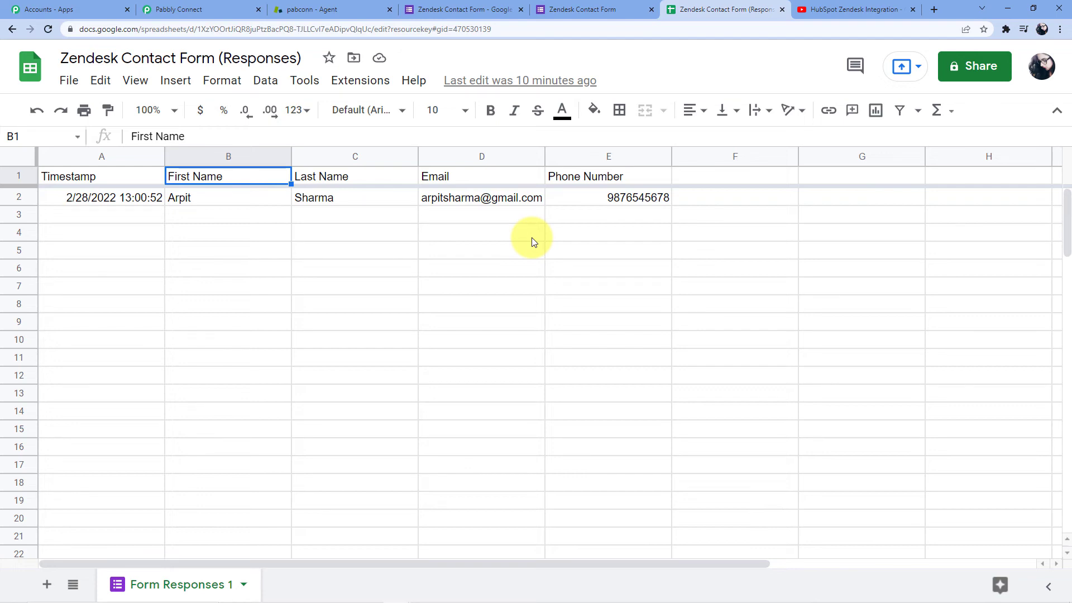
{"action": "left_click", "coordinate": [243, 226]}
{"action": "left_click_drag", "start_coordinate": [245, 222], "coordinate": [245, 214]}
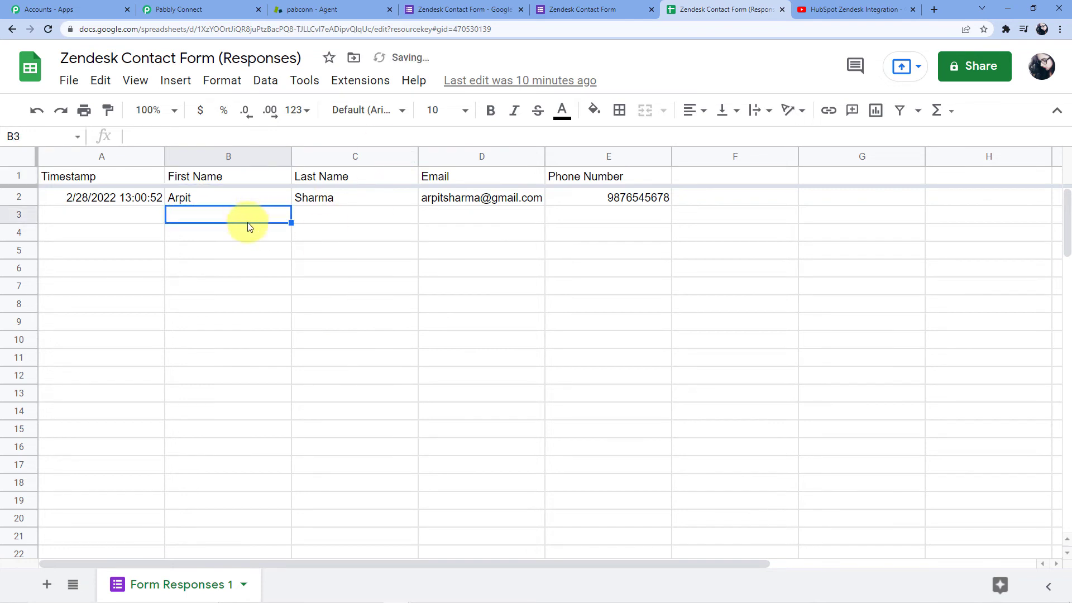
{"action": "left_click", "coordinate": [144, 219]}
{"action": "left_click", "coordinate": [176, 215]}
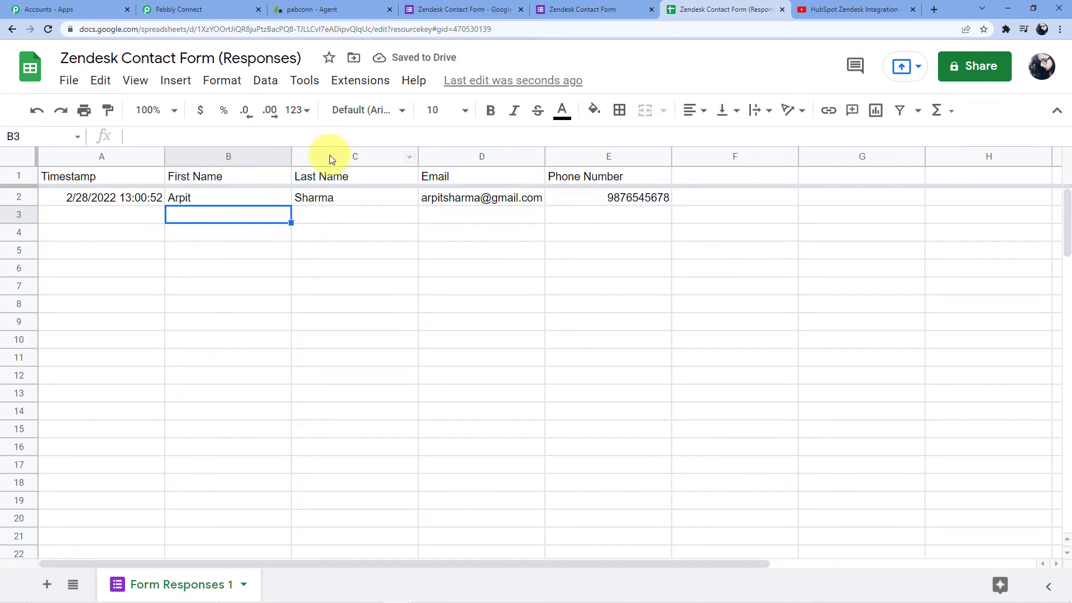
Turn on Pabbly Connect Webhooks' Send On Event and confirm its checkmark is set.
{"action": "left_click", "coordinate": [363, 82]}
{"action": "mouse_move", "coordinate": [474, 298]}
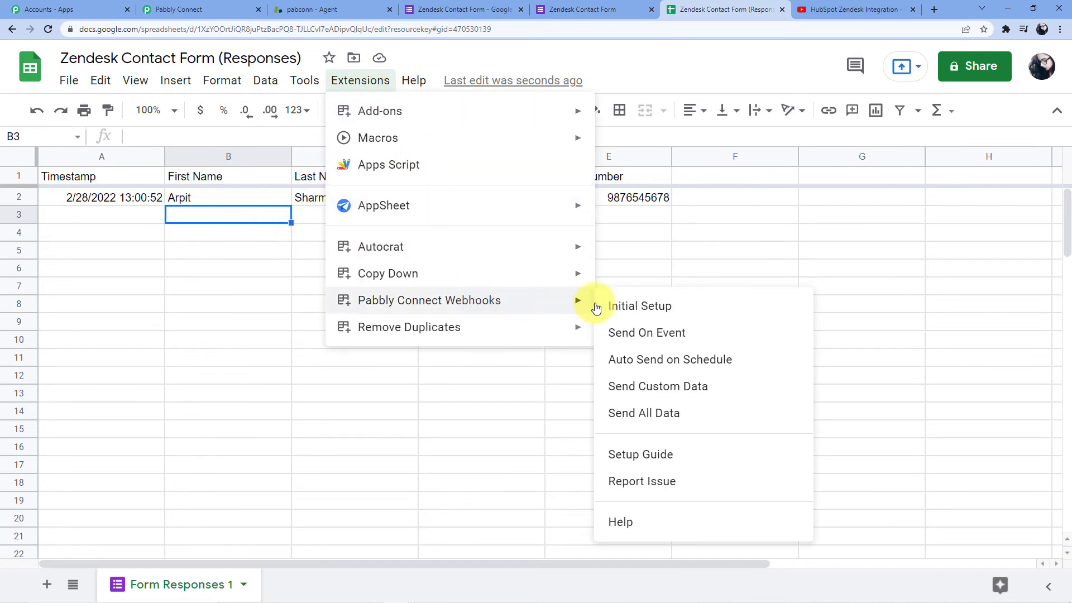
{"action": "left_click", "coordinate": [636, 336]}
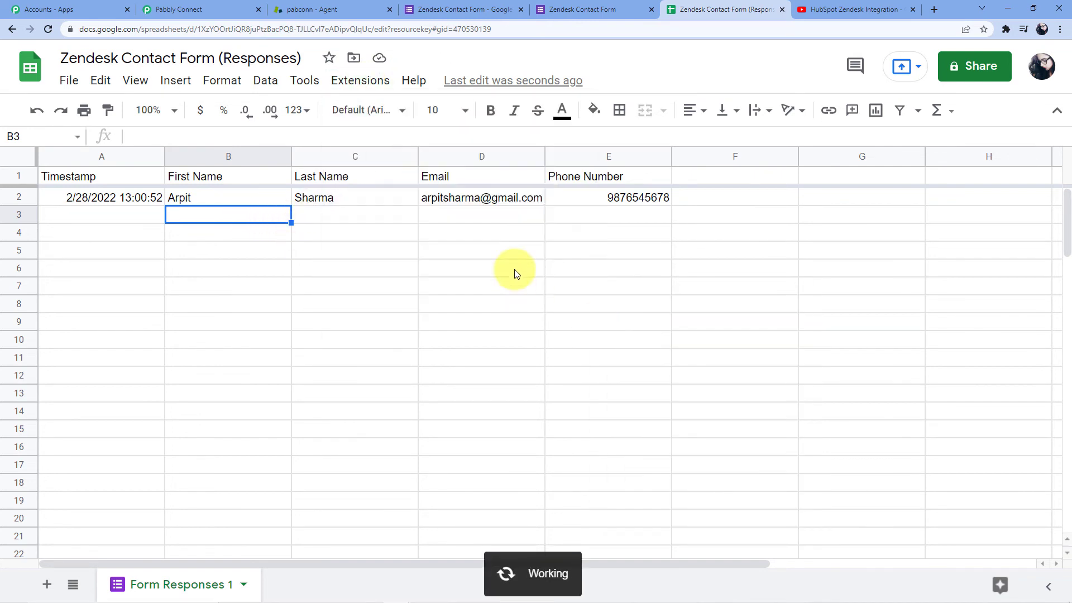
{"action": "left_click", "coordinate": [360, 80]}
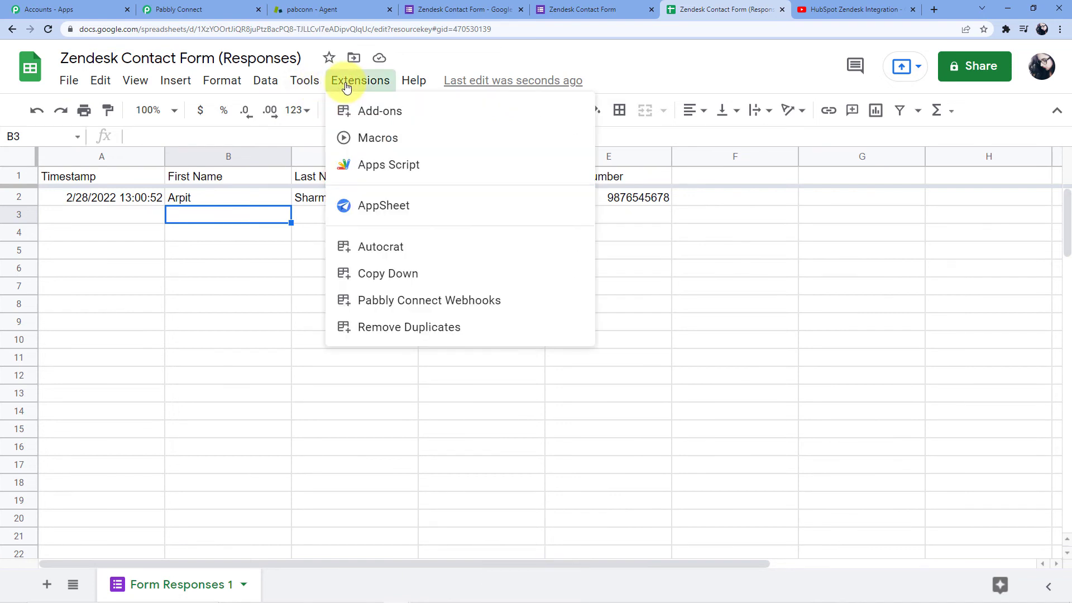
{"action": "mouse_move", "coordinate": [575, 302]}
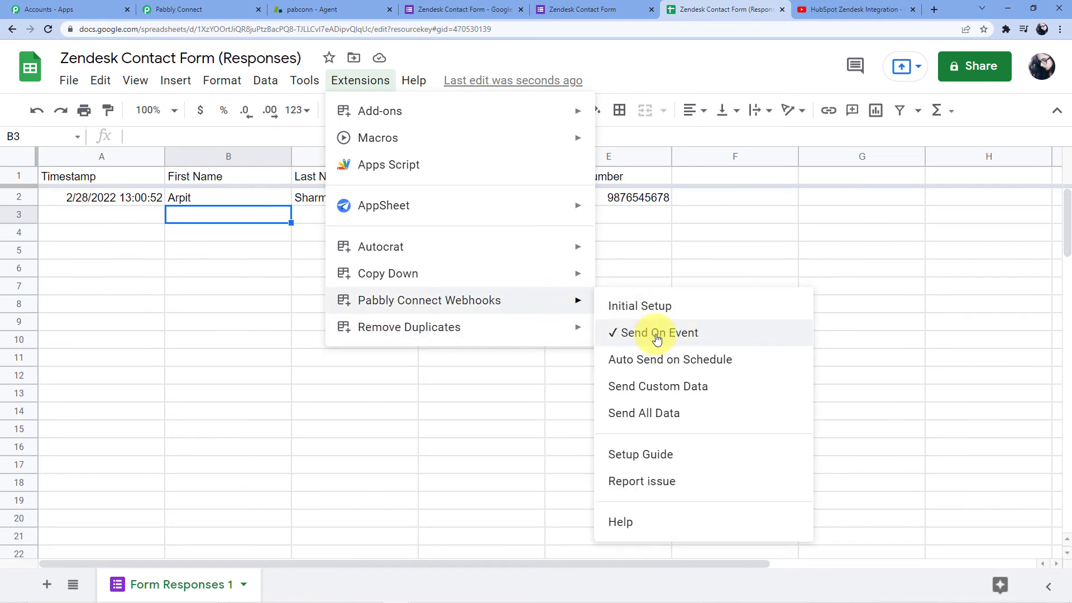
{"action": "left_click", "coordinate": [275, 287]}
{"action": "left_click", "coordinate": [592, 10]}
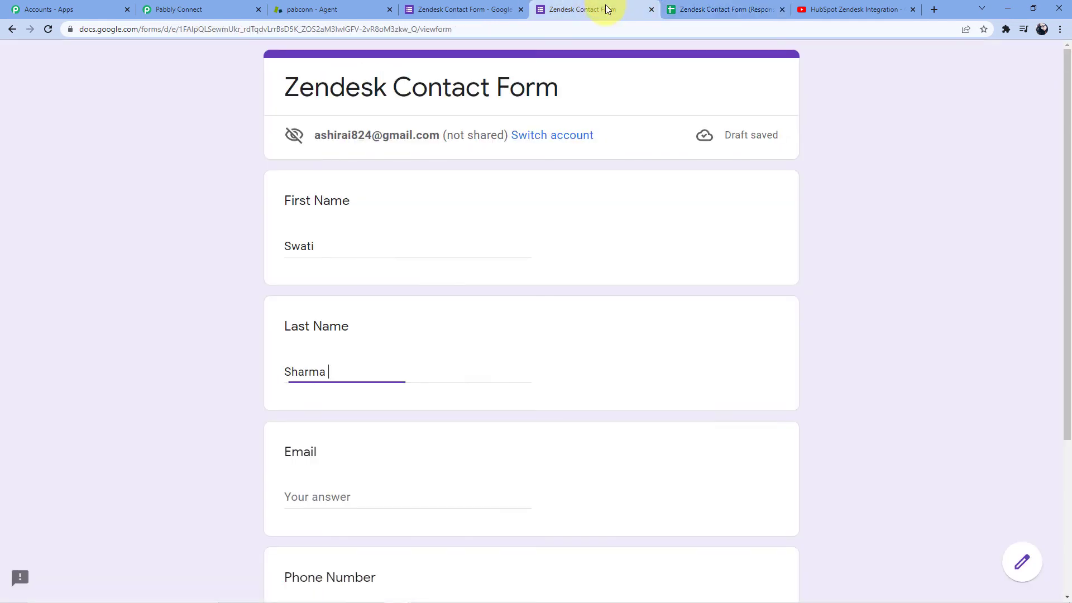
Fill in the contact's e-mail address and phone number, then submit the response.
{"action": "left_click", "coordinate": [299, 494]}
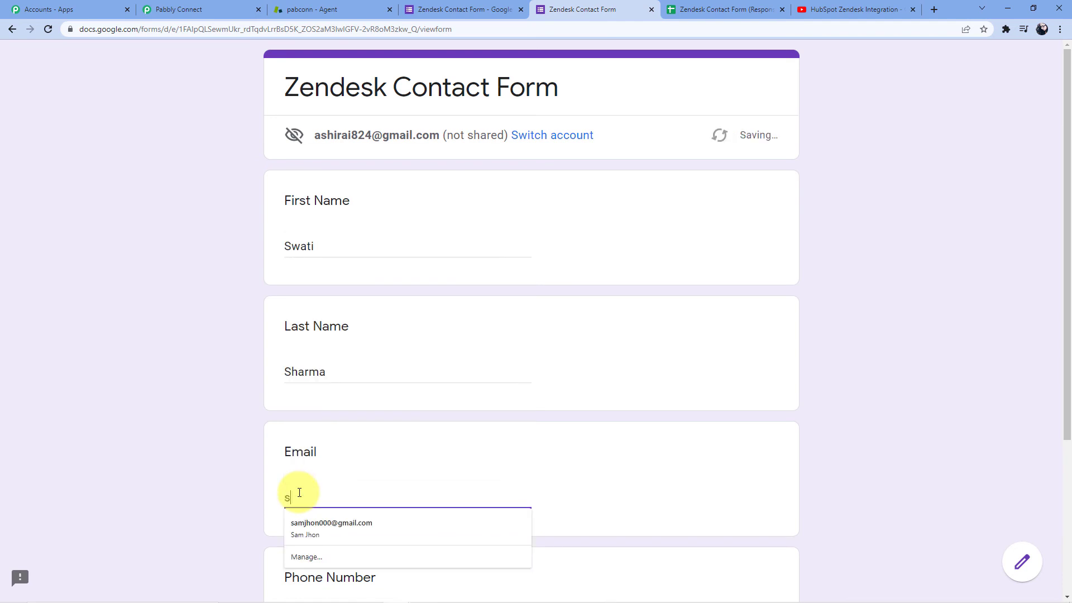
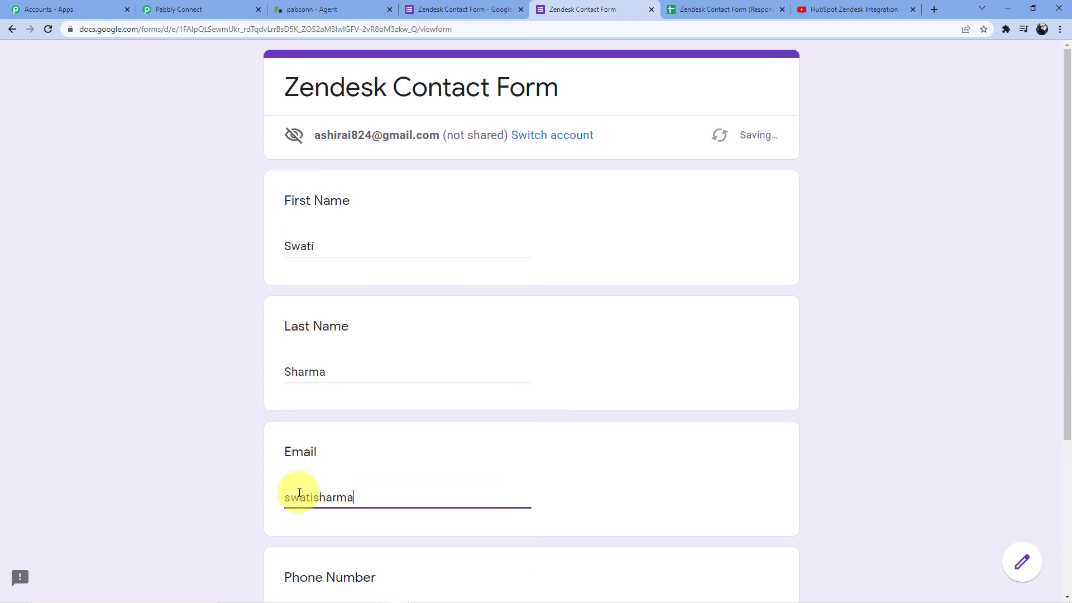
{"action": "scroll", "coordinate": [301, 494], "scroll_direction": "down", "scroll_amount": 3}
{"action": "scroll", "coordinate": [302, 493], "scroll_direction": "down", "scroll_amount": 1}
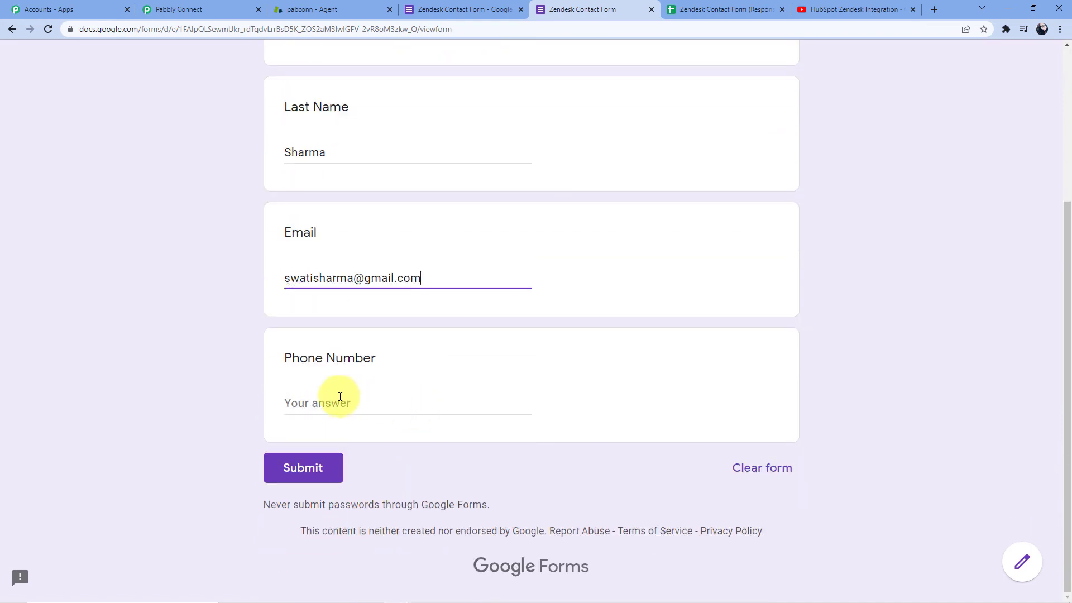
{"action": "left_click", "coordinate": [341, 397]}
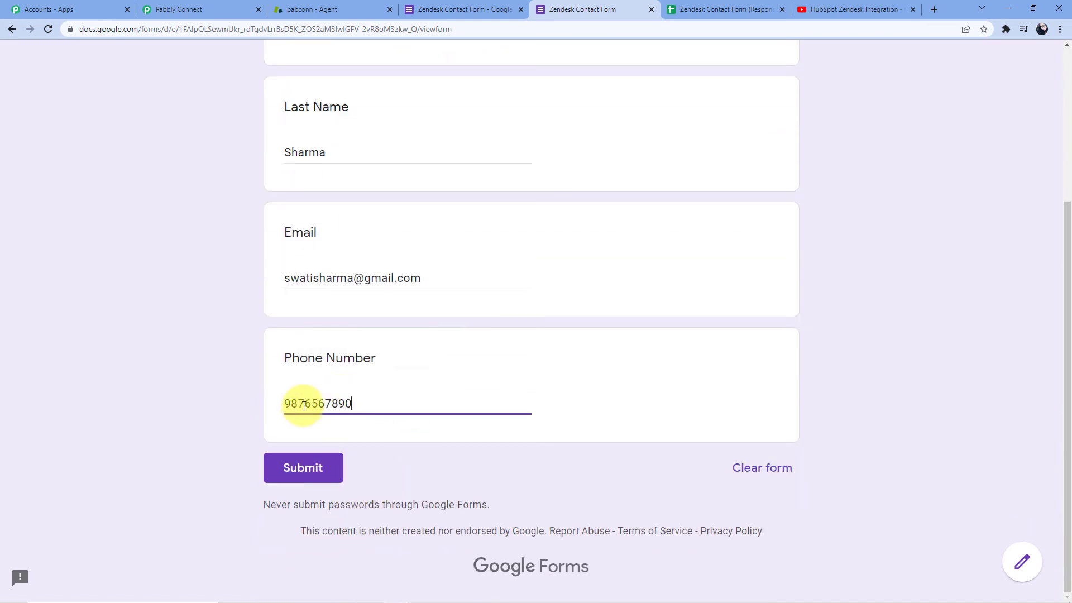
{"action": "left_click", "coordinate": [295, 468]}
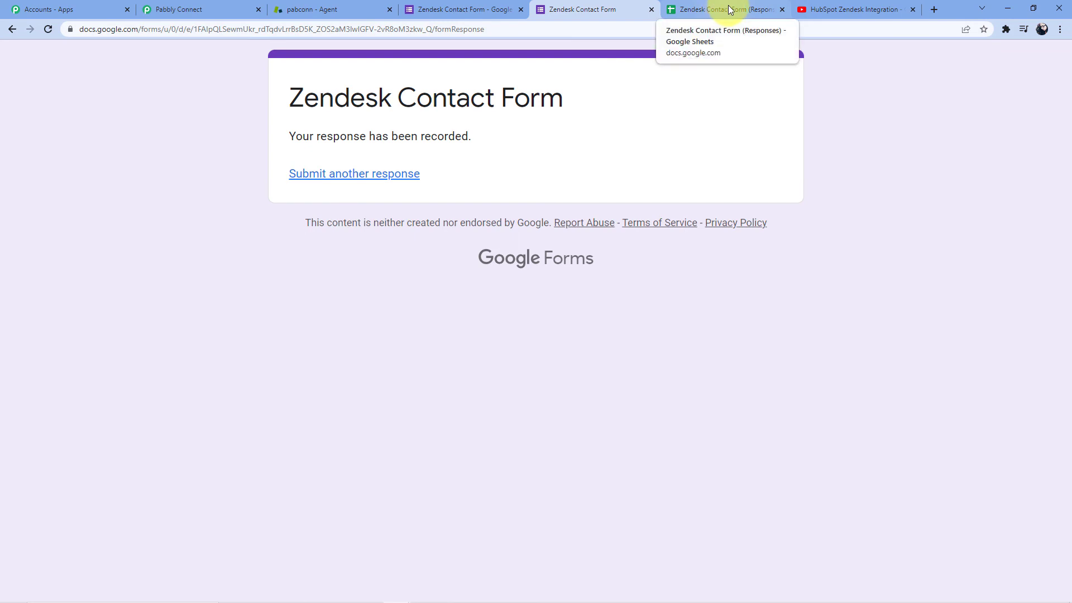
Reload the Zendesk customers list to see the new contact raise the count to 5.
{"action": "left_click", "coordinate": [321, 6]}
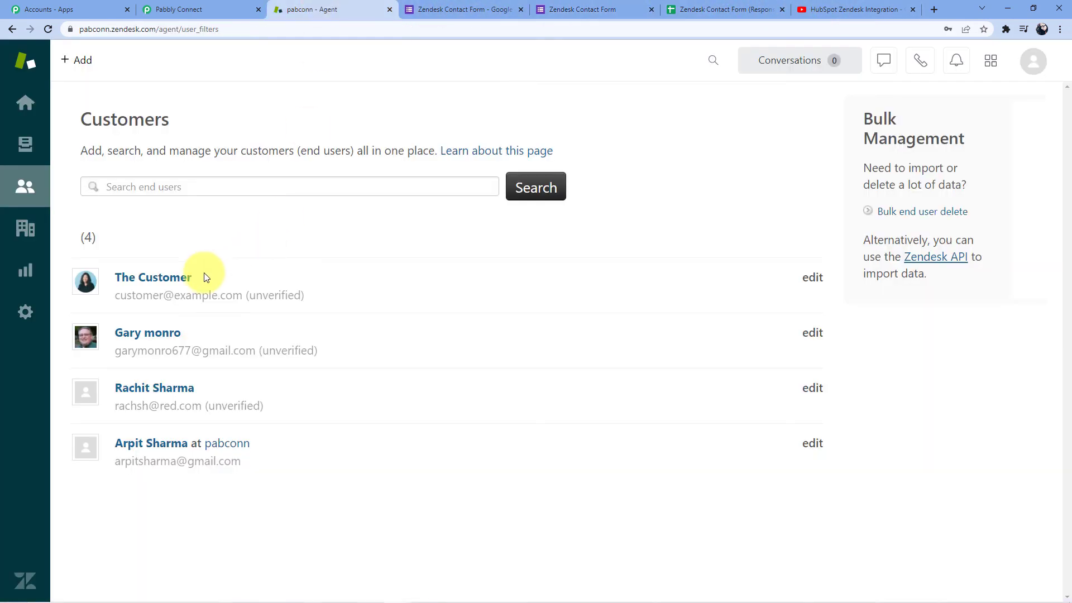
{"action": "left_click", "coordinate": [49, 29]}
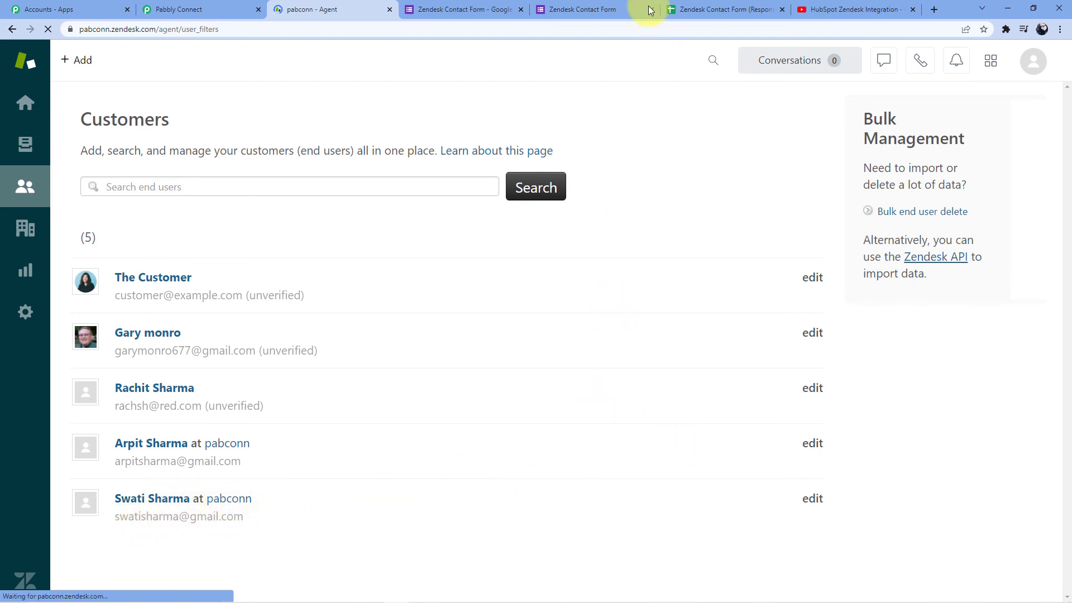
{"action": "left_click", "coordinate": [578, 9]}
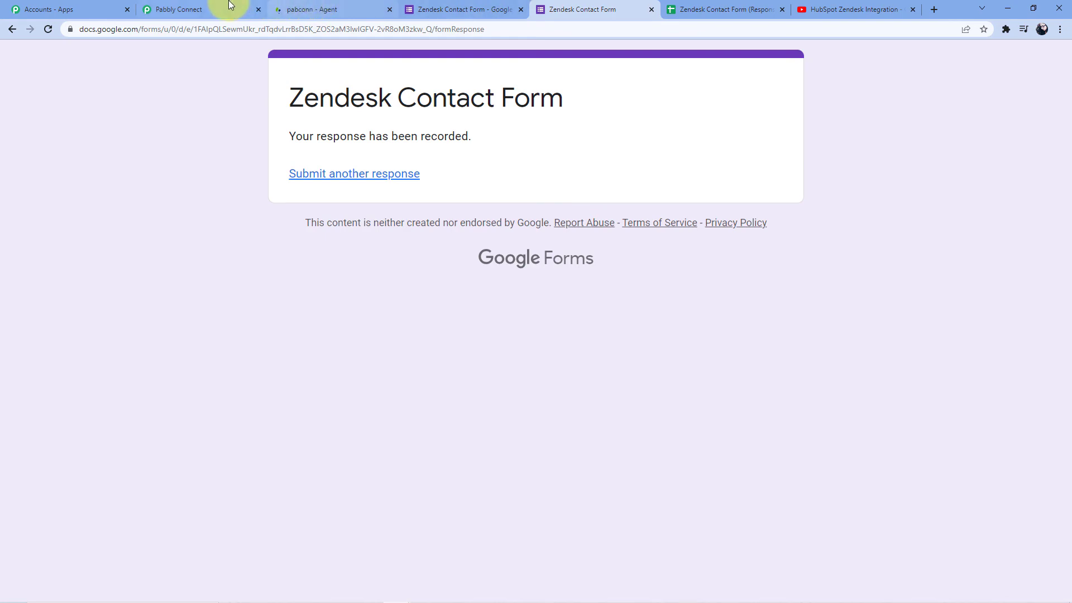
Collapse the Google Forms trigger and Zendesk Create User cards in 'Google Forms to Zendesk'.
{"action": "left_click", "coordinate": [226, 7]}
{"action": "scroll", "coordinate": [854, 337], "scroll_direction": "up", "scroll_amount": 10}
{"action": "scroll", "coordinate": [1063, 215], "scroll_direction": "up", "scroll_amount": 10}
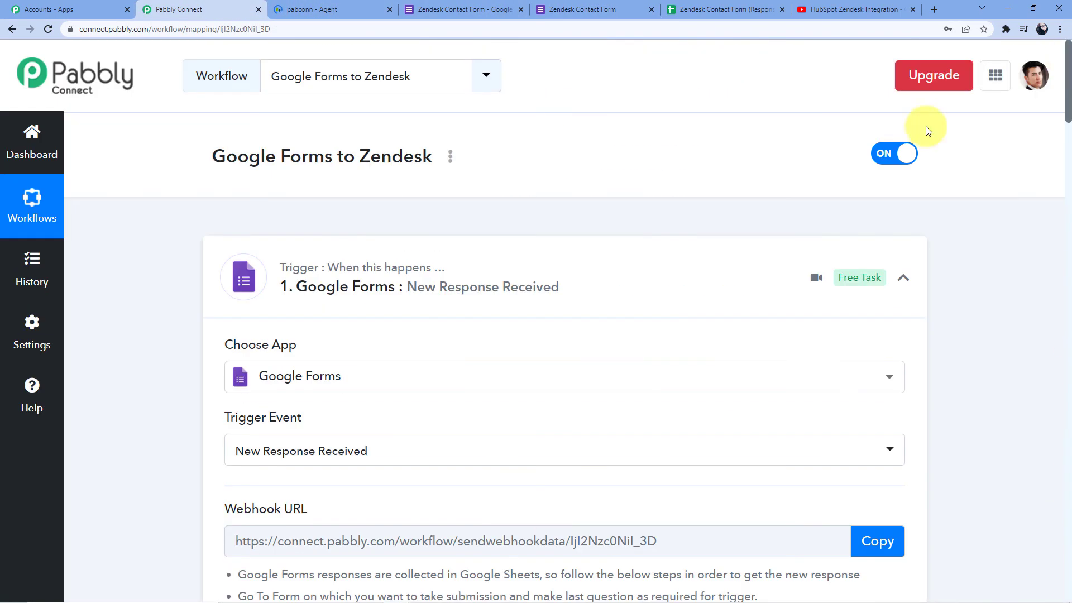
{"action": "left_click", "coordinate": [545, 252]}
{"action": "scroll", "coordinate": [545, 324], "scroll_direction": "down", "scroll_amount": 3}
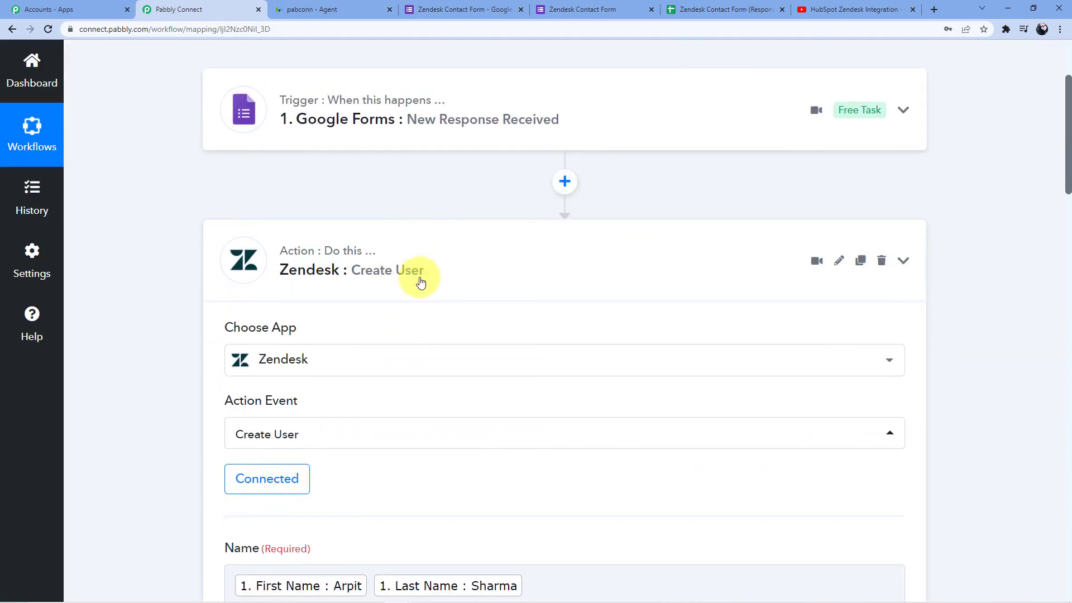
{"action": "left_click", "coordinate": [416, 279]}
{"action": "scroll", "coordinate": [391, 223], "scroll_direction": "up", "scroll_amount": 1}
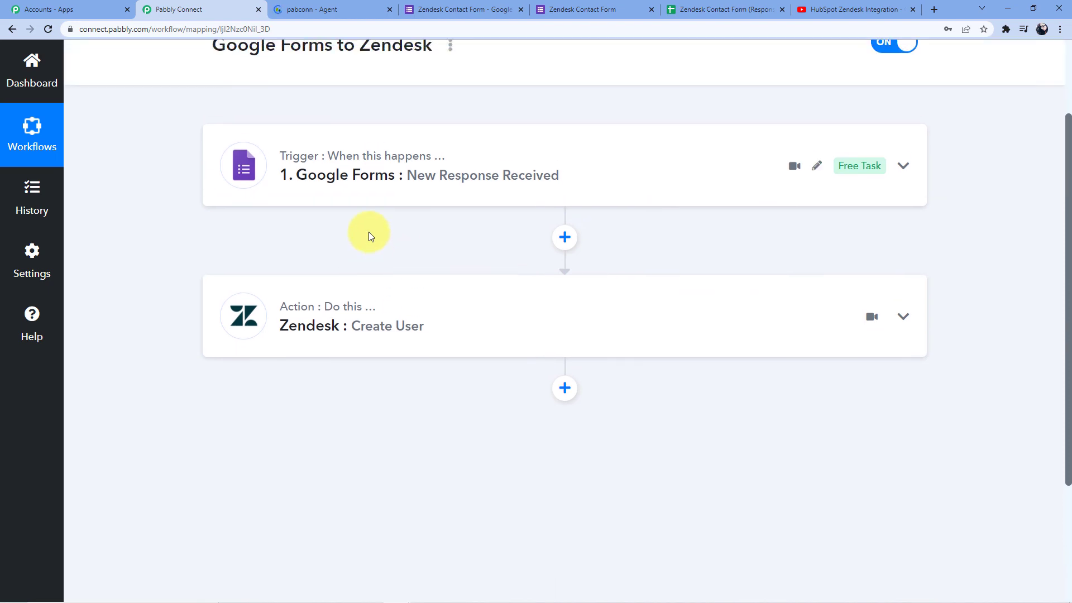